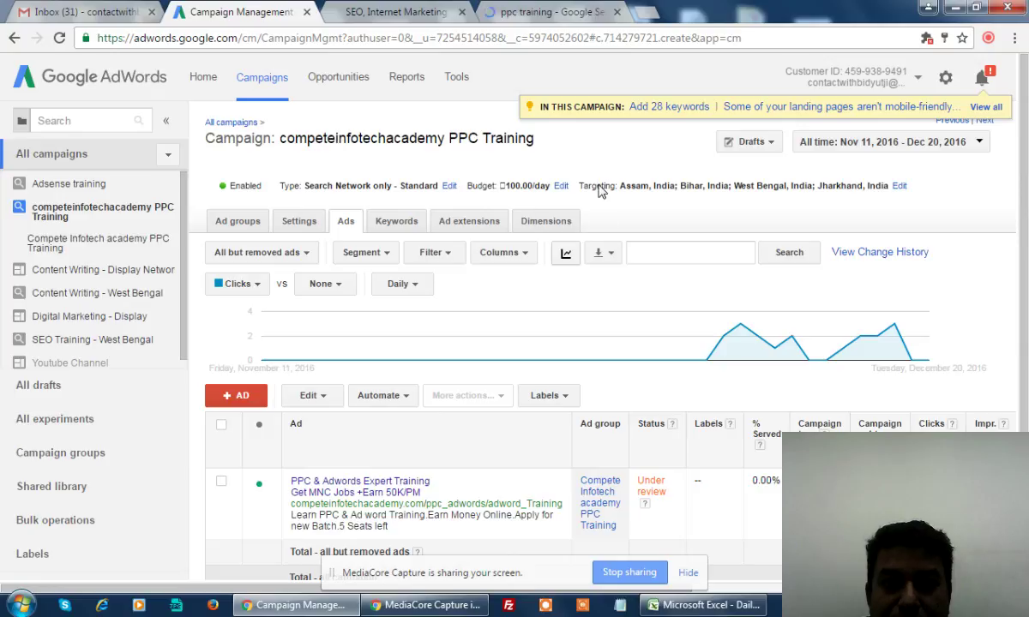
- Examine the Google results for "ppc training", including the text ads, local listings and organic entries
click(536, 17)
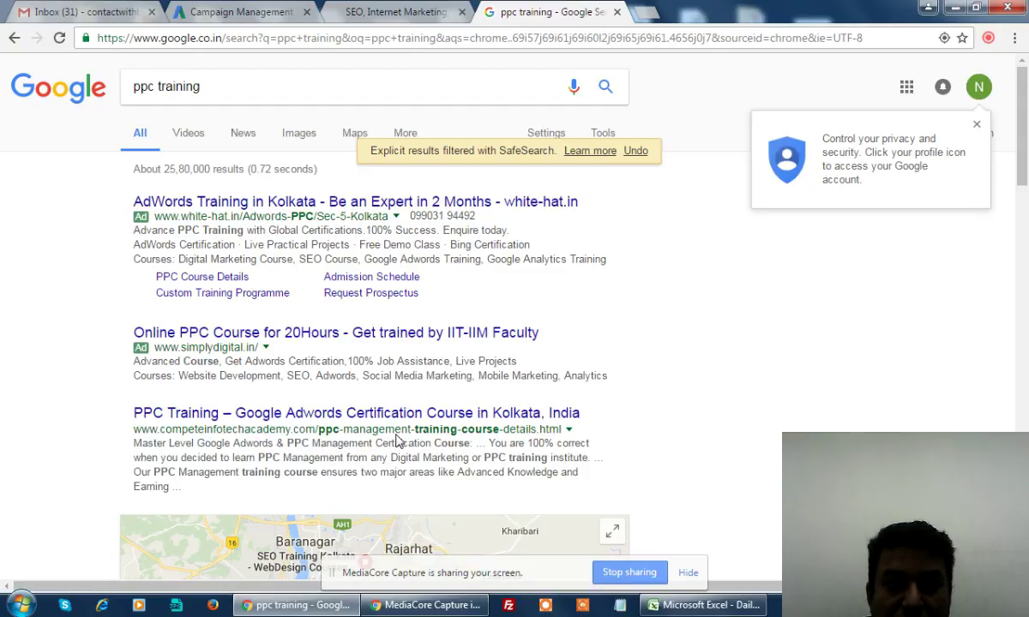
scroll(583, 428, down, 7)
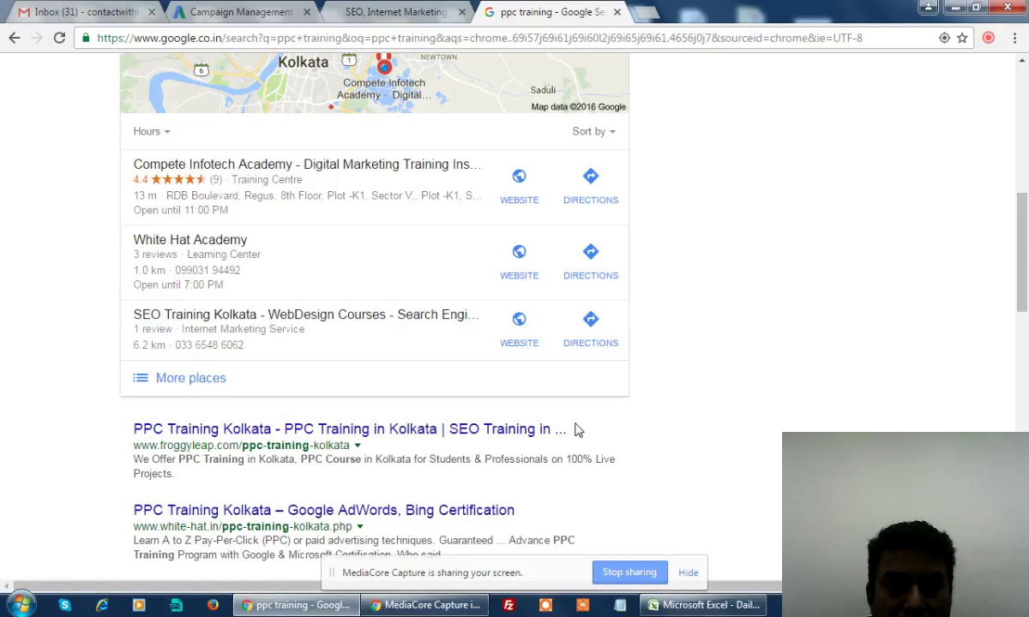
scroll(575, 429, down, 7)
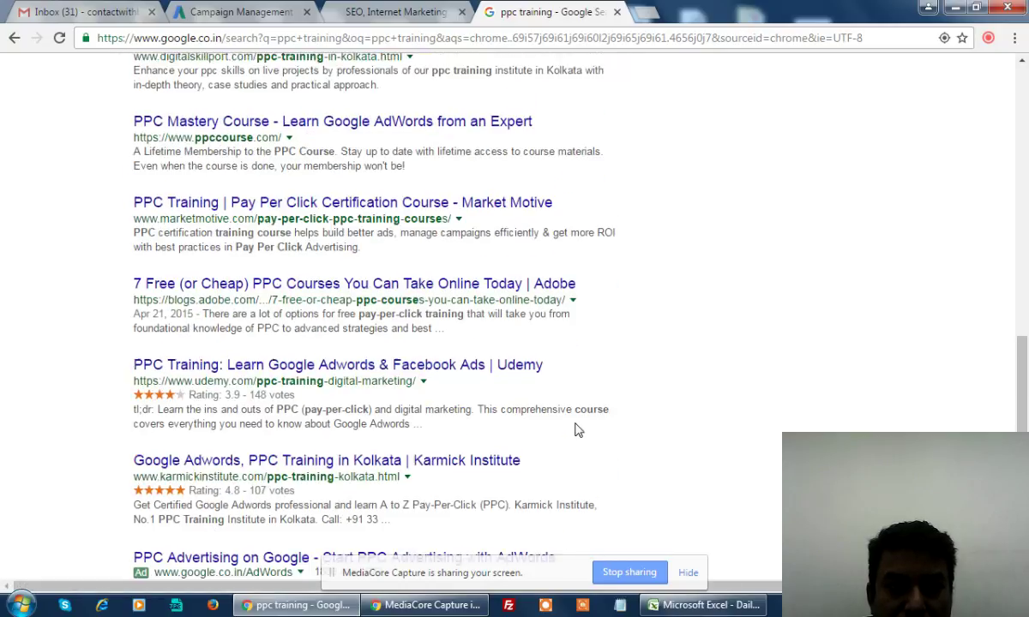
scroll(577, 429, up, 3)
scroll(576, 430, up, 1)
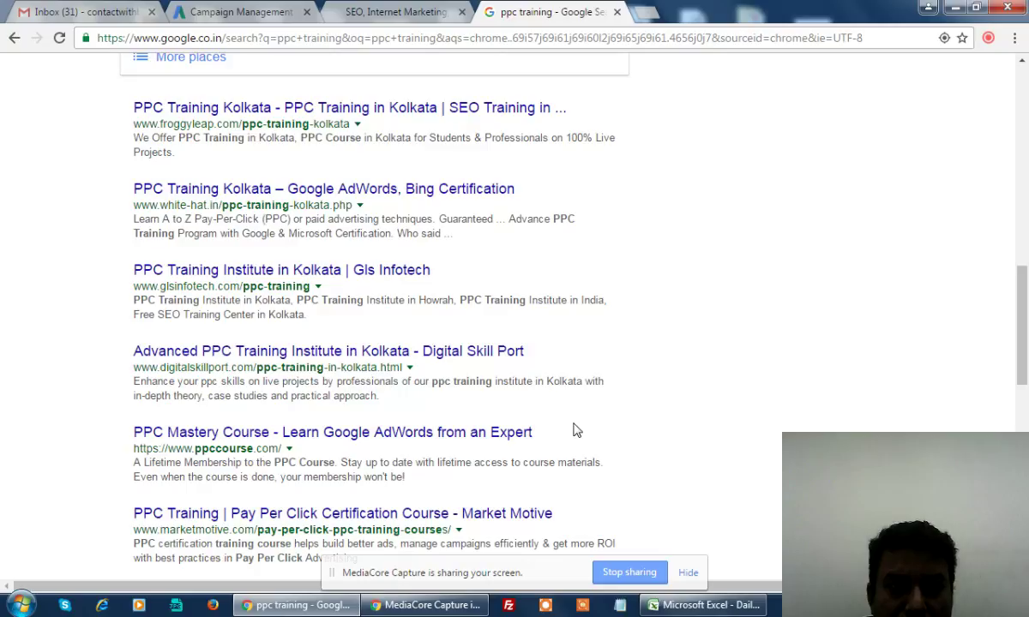
scroll(574, 430, down, 5)
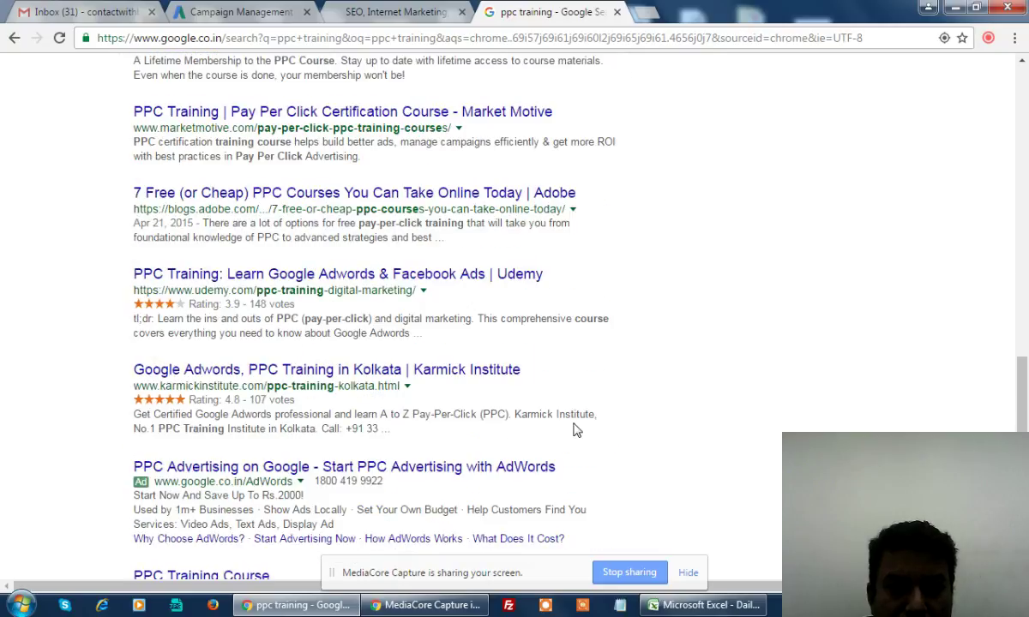
scroll(577, 430, down, 2)
scroll(577, 430, down, 1)
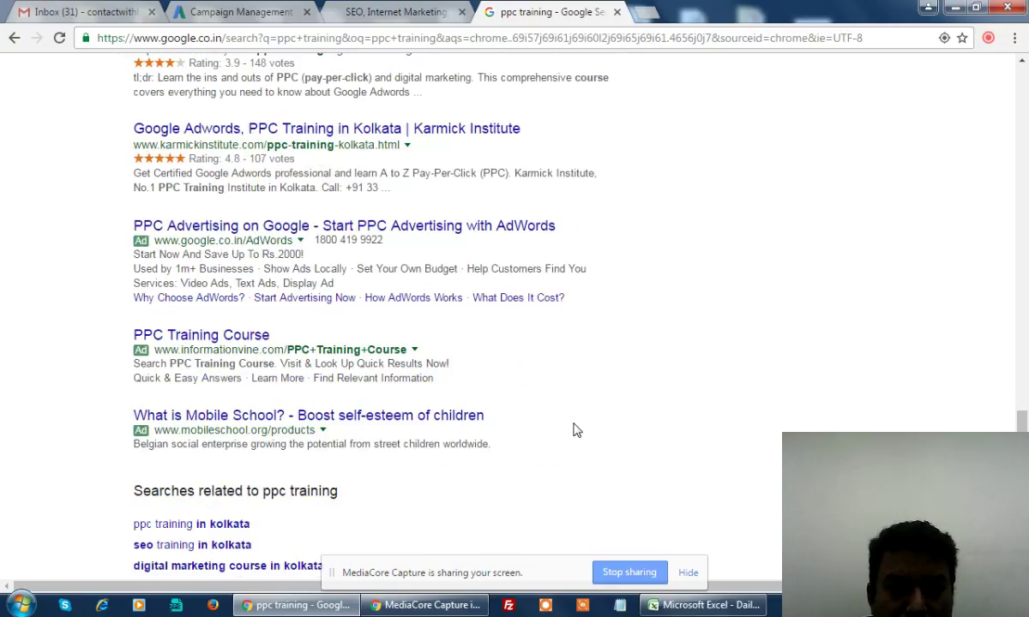
scroll(575, 430, down, 1)
scroll(575, 431, up, 8)
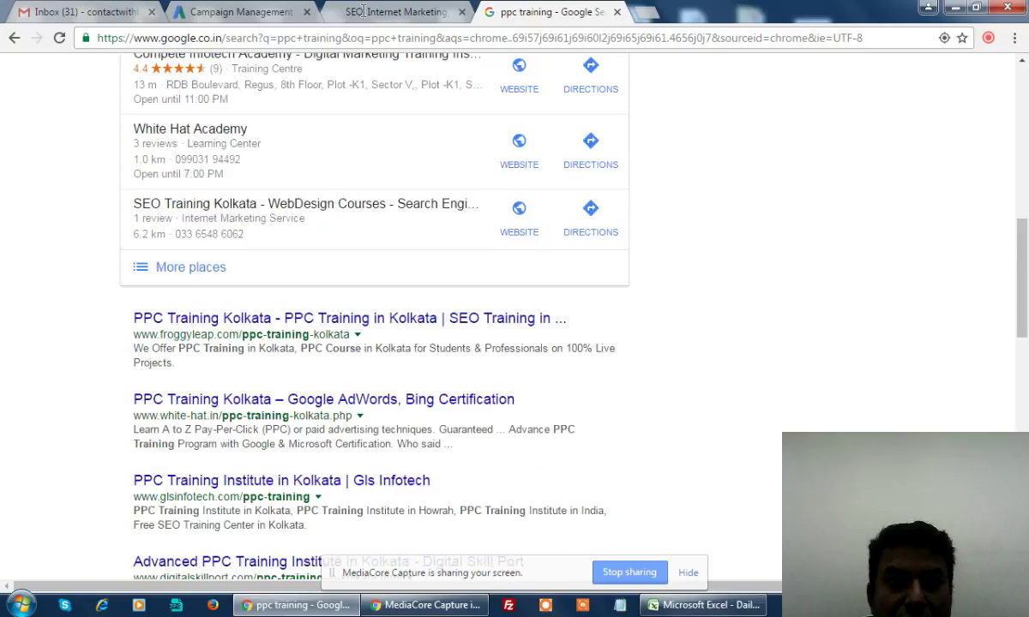
click(239, 12)
click(549, 12)
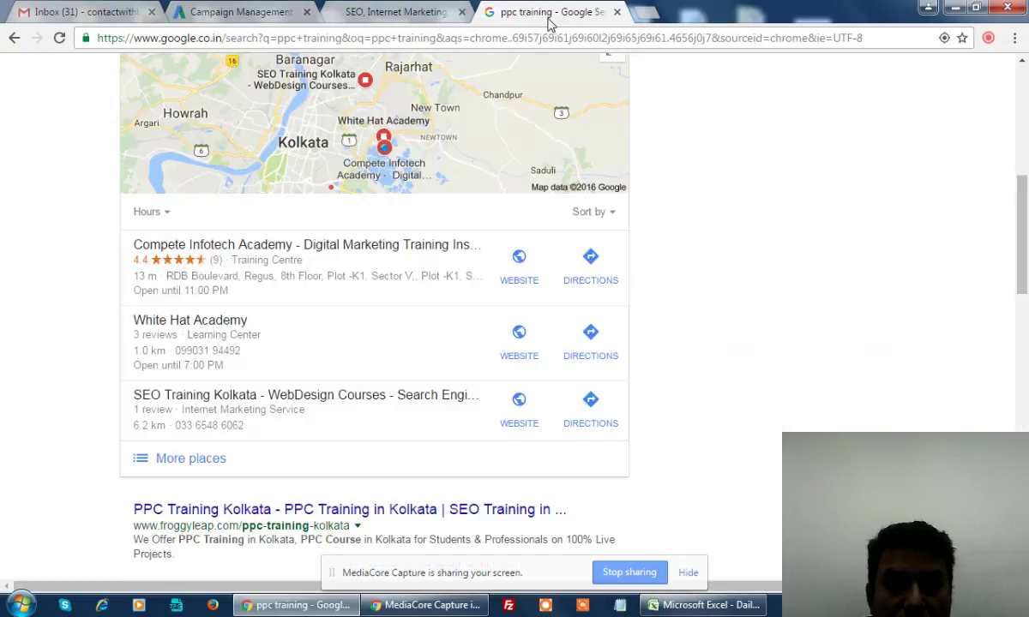
scroll(490, 189, up, 6)
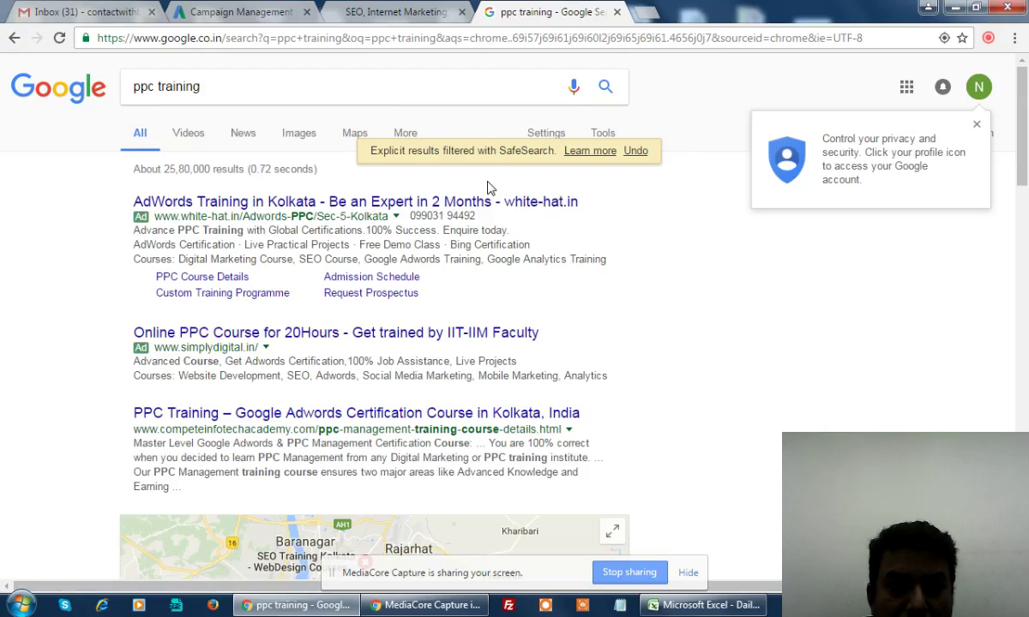
scroll(490, 187, down, 1)
scroll(489, 182, down, 1)
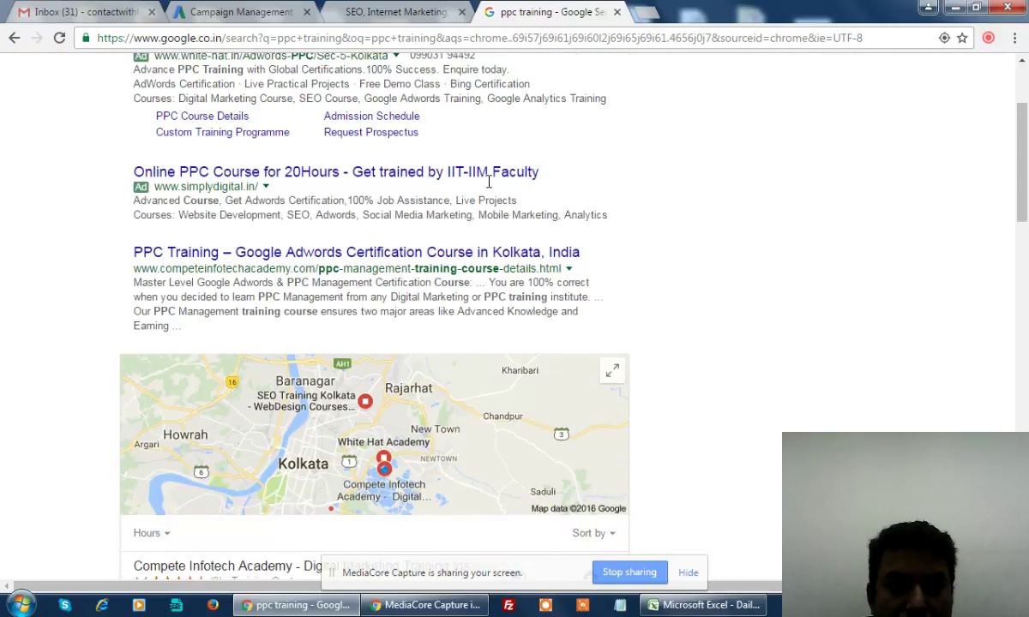
scroll(488, 182, down, 3)
click(369, 10)
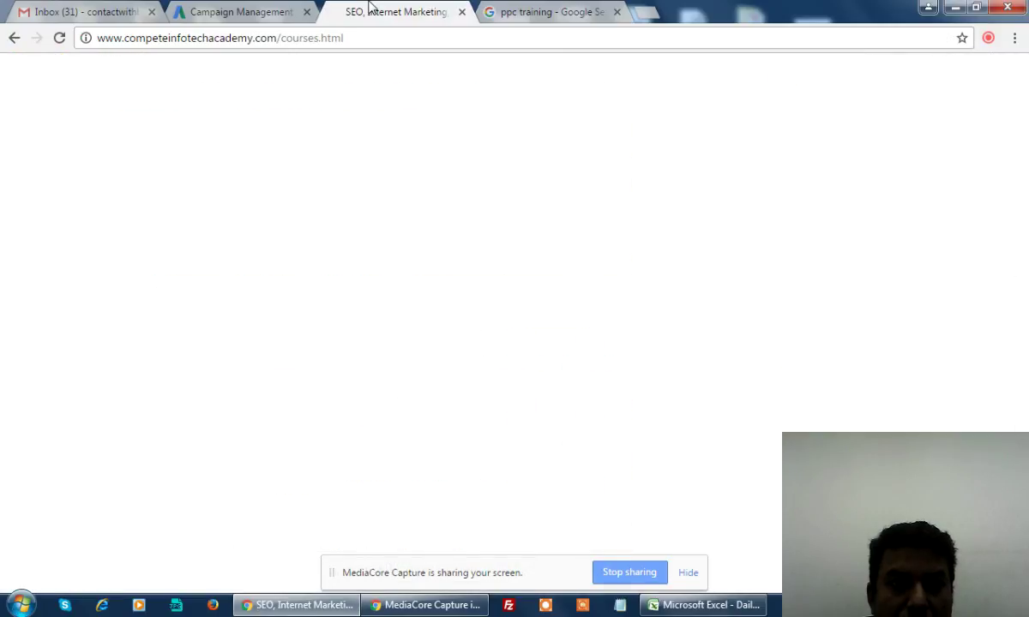
- Return to the AdWords campaign competeinfotechacademy PPC Training and review its keyword list with statuses and bids
click(240, 12)
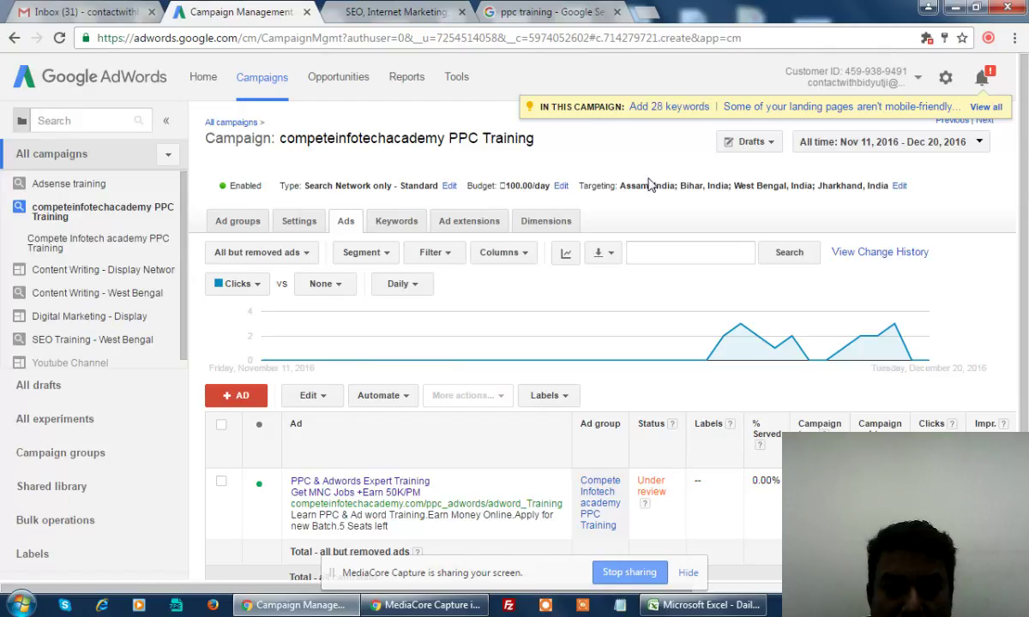
click(394, 225)
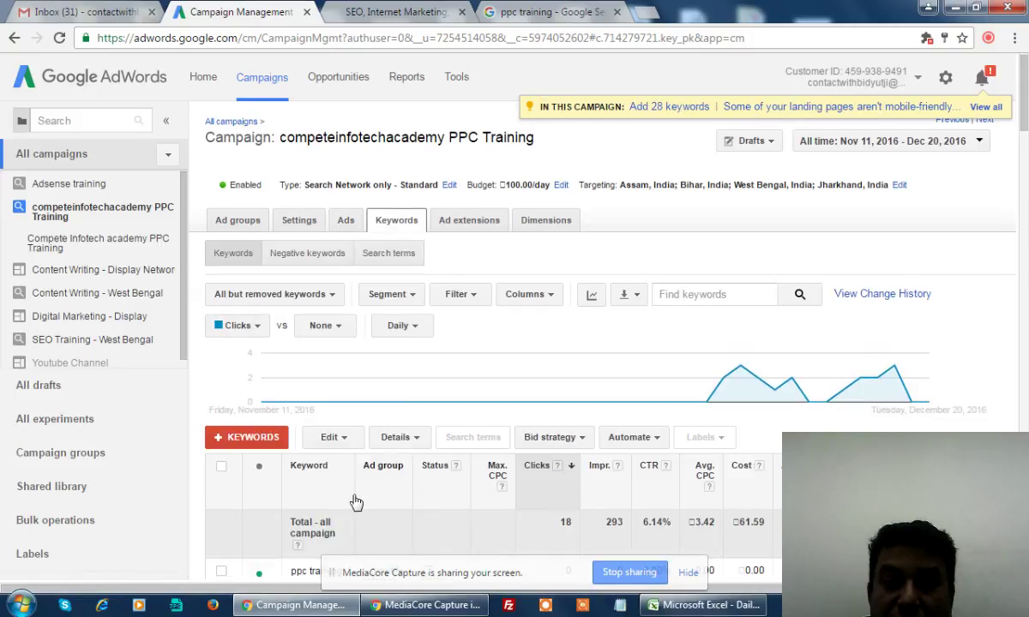
scroll(356, 502, down, 3)
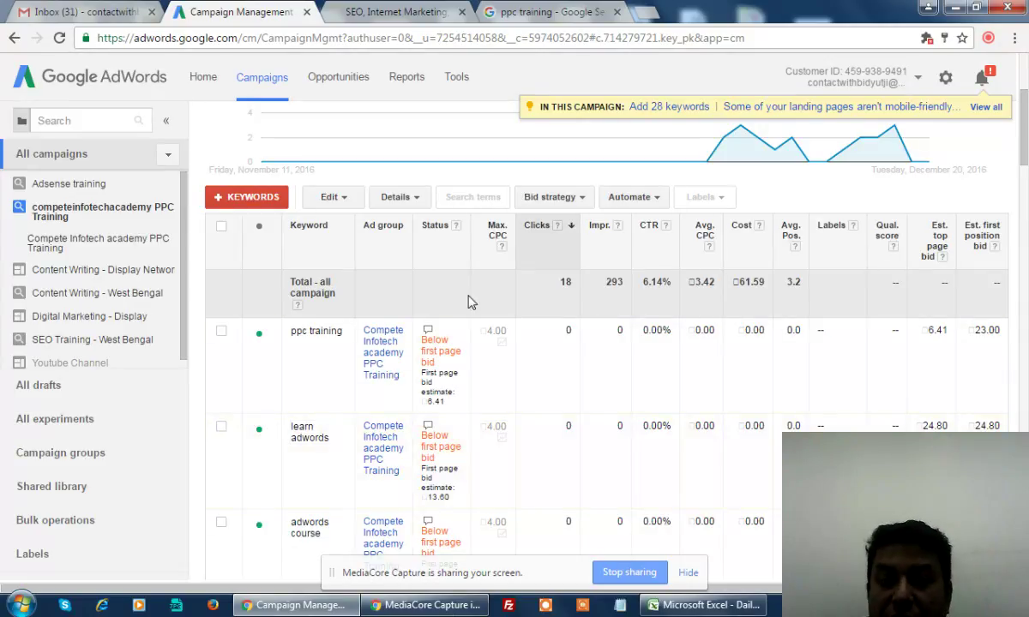
scroll(297, 407, down, 2)
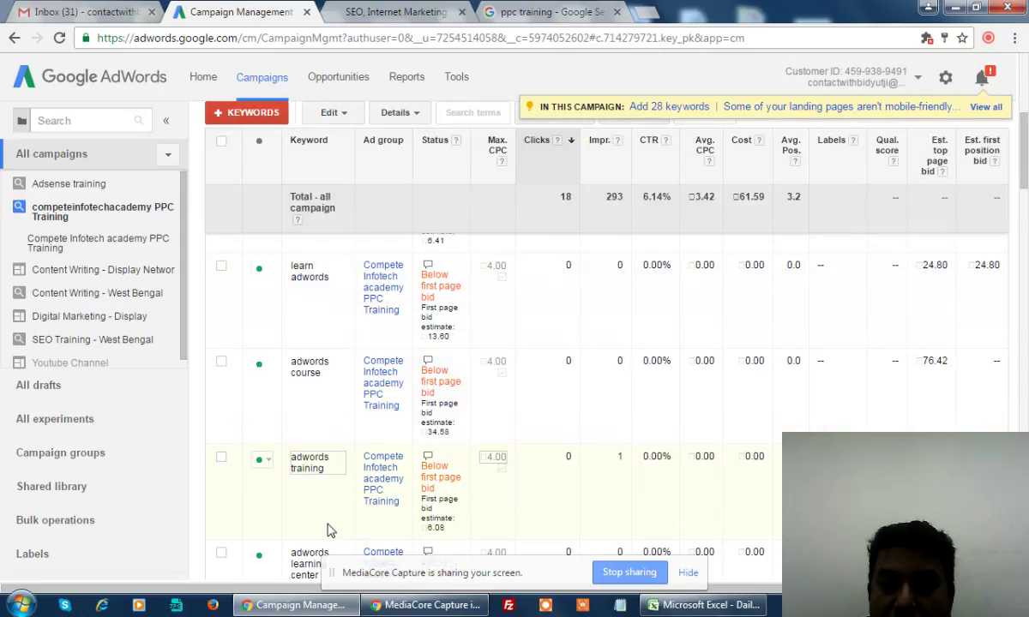
scroll(328, 530, up, 2)
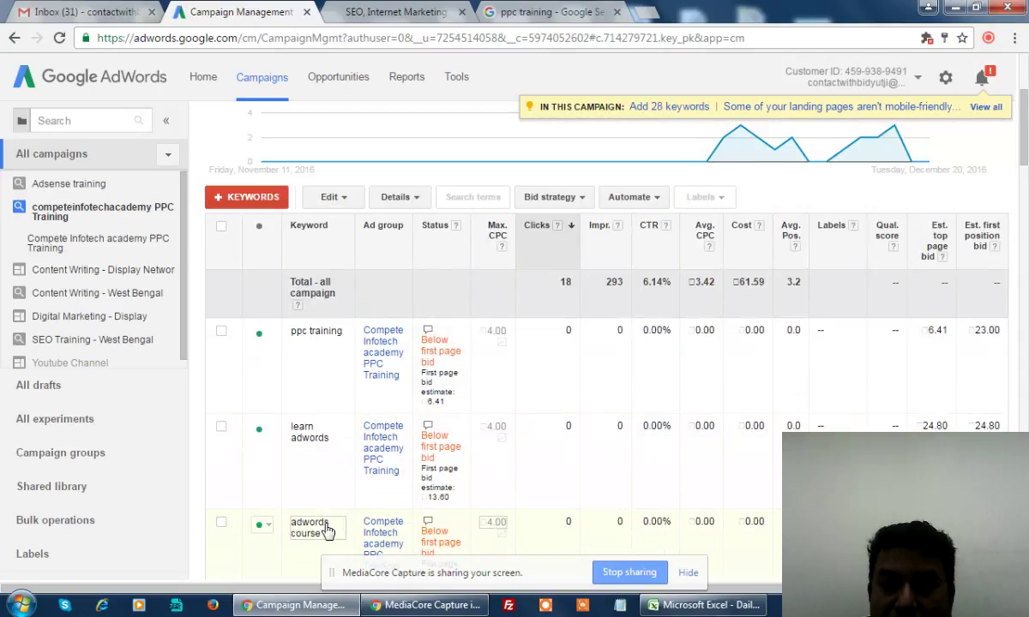
- Select all the campaign's keywords, download the keyword report in Excel .csv format, and clear the selection
click(220, 228)
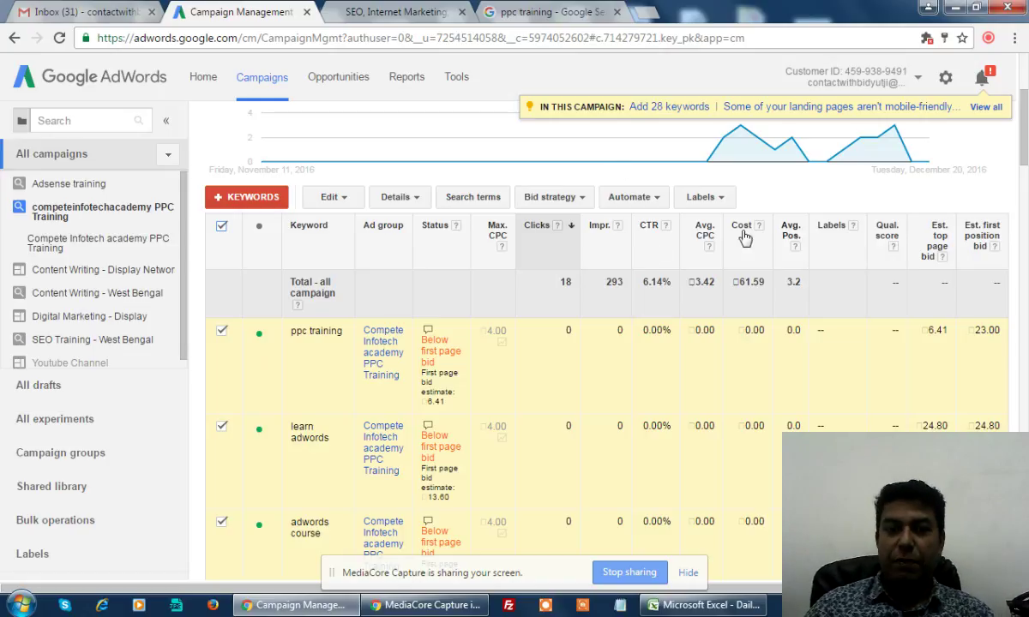
scroll(744, 230, up, 3)
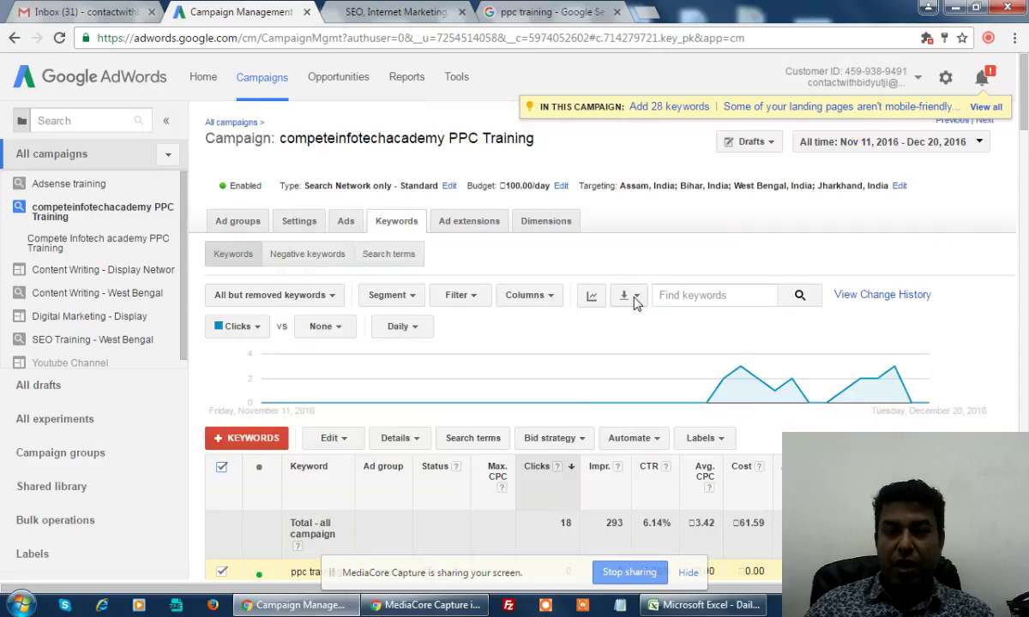
click(635, 300)
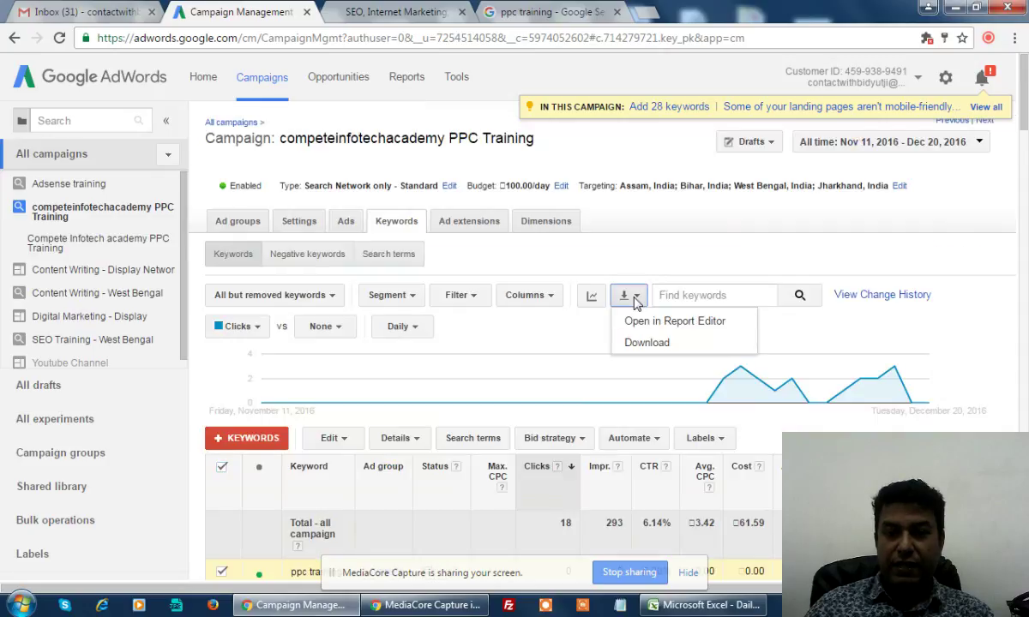
click(647, 347)
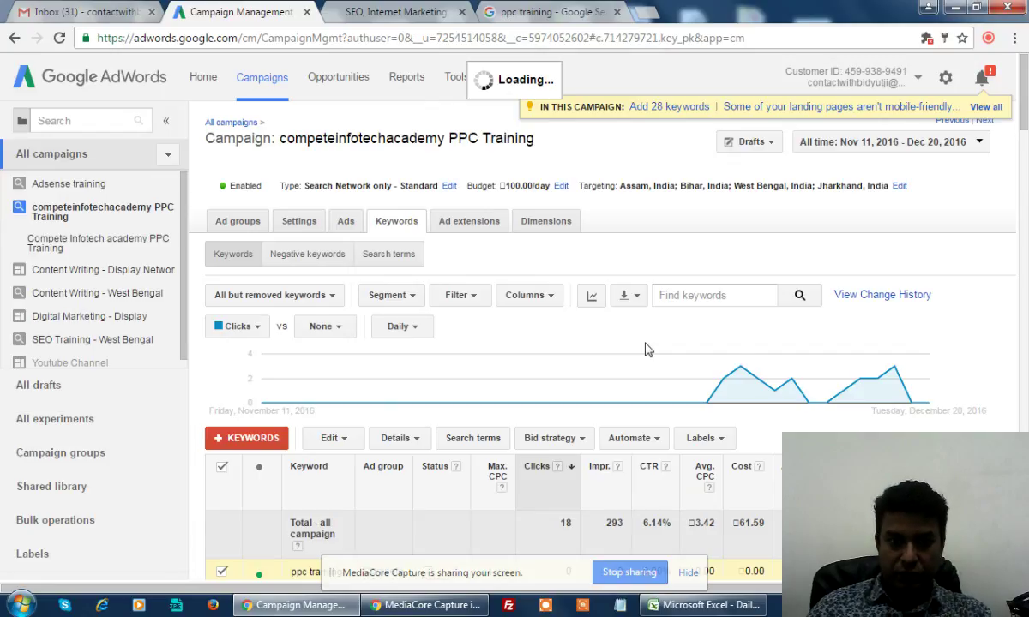
scroll(401, 446, down, 1)
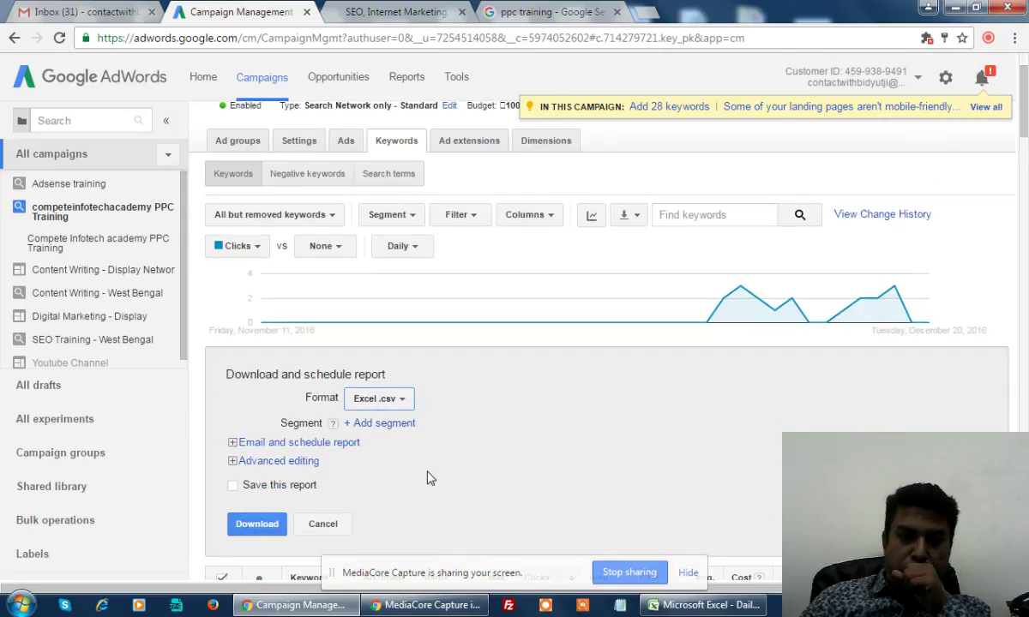
click(262, 538)
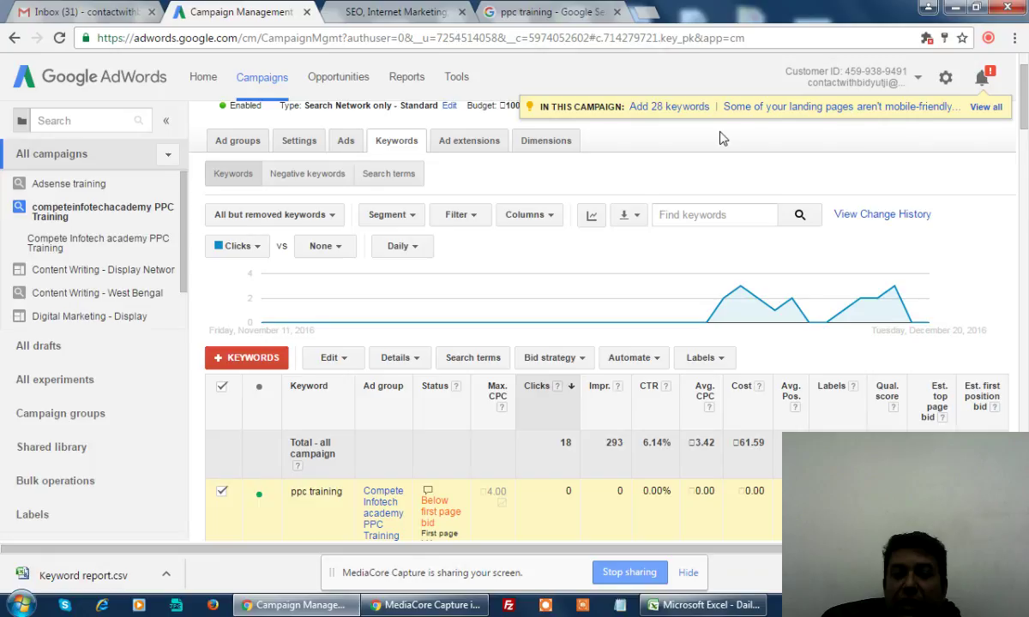
click(221, 387)
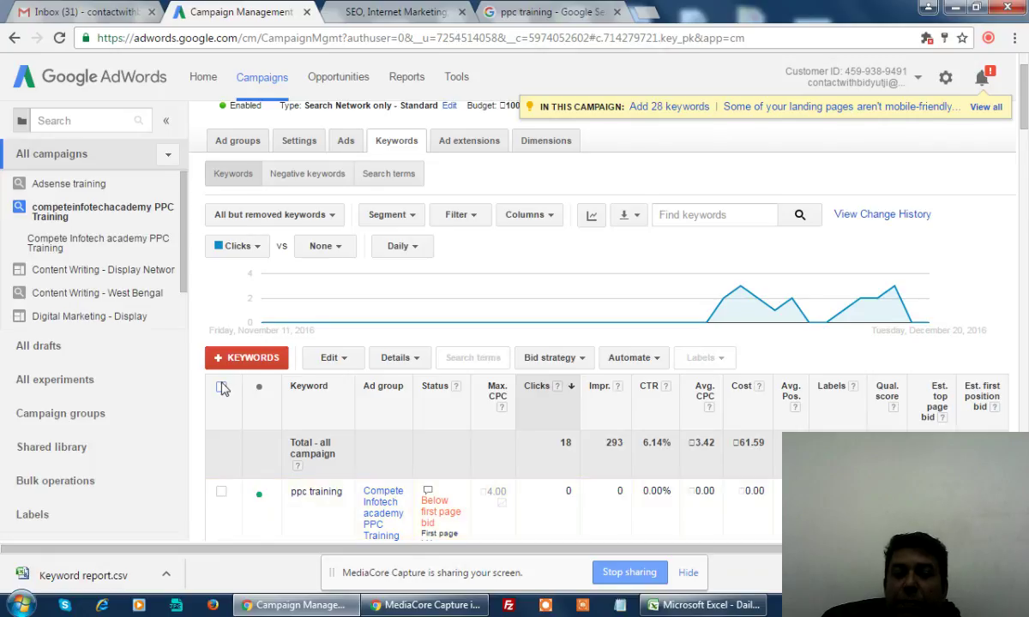
- Check the campaign's ad group and its performance figures, and return to the keyword list
click(238, 142)
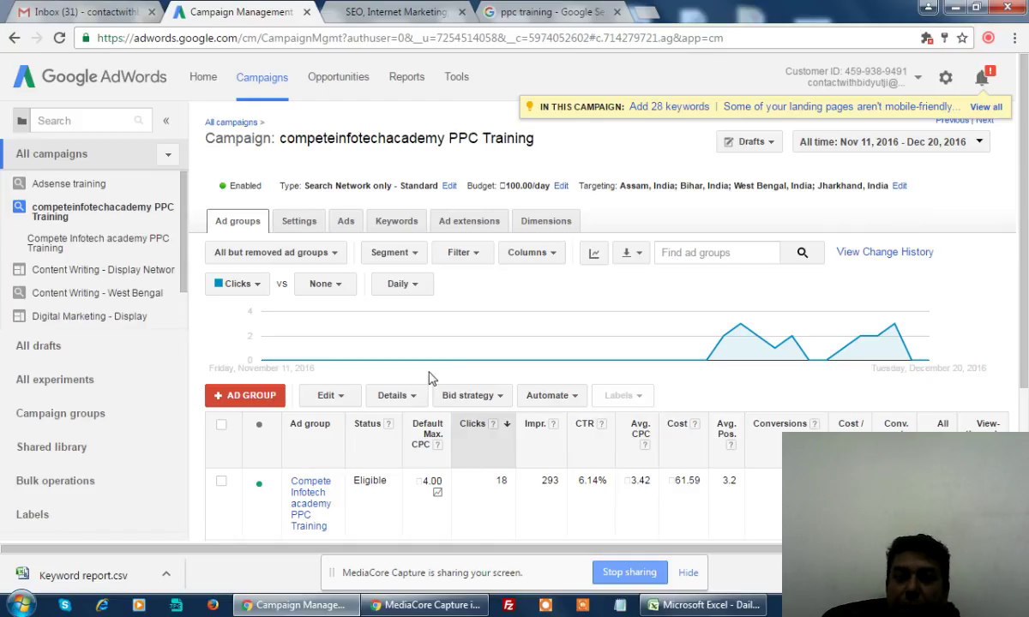
scroll(294, 506, down, 1)
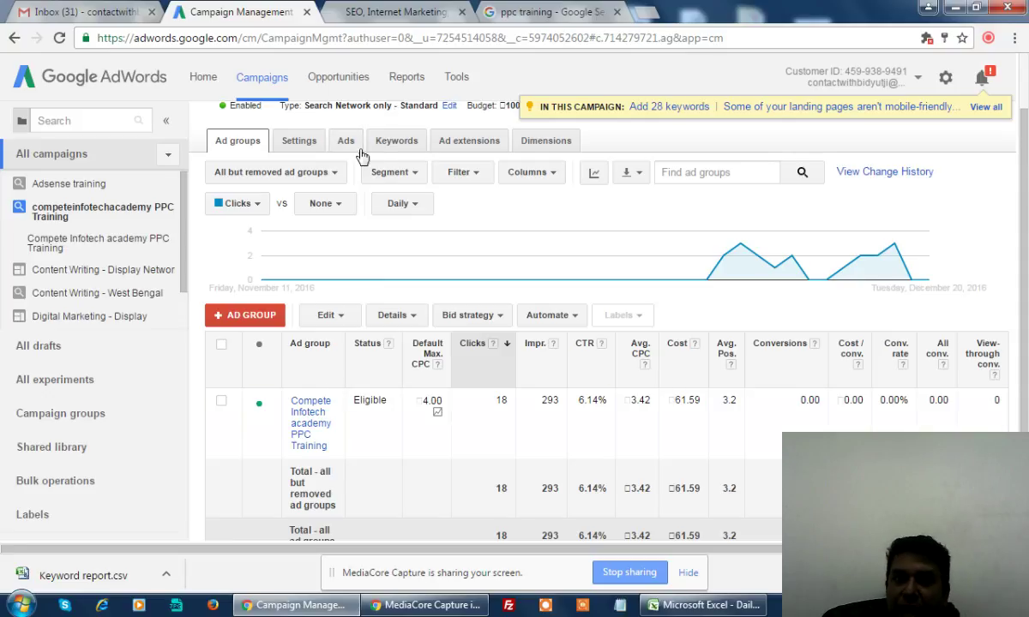
click(397, 153)
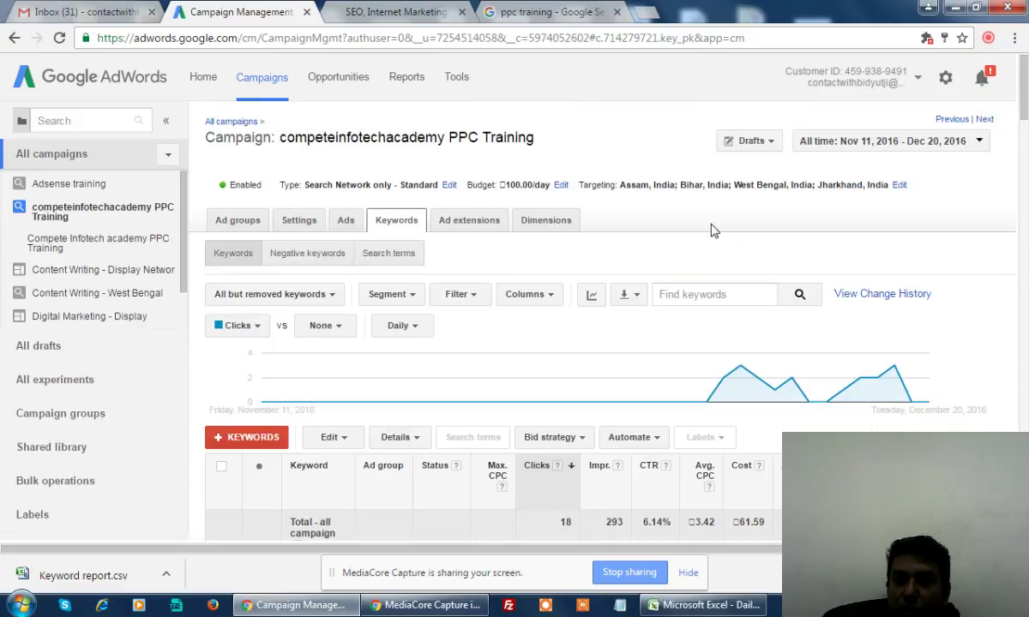
- Remove every keyword from the campaign except "ppc training"
scroll(360, 259, down, 5)
scroll(257, 215, up, 1)
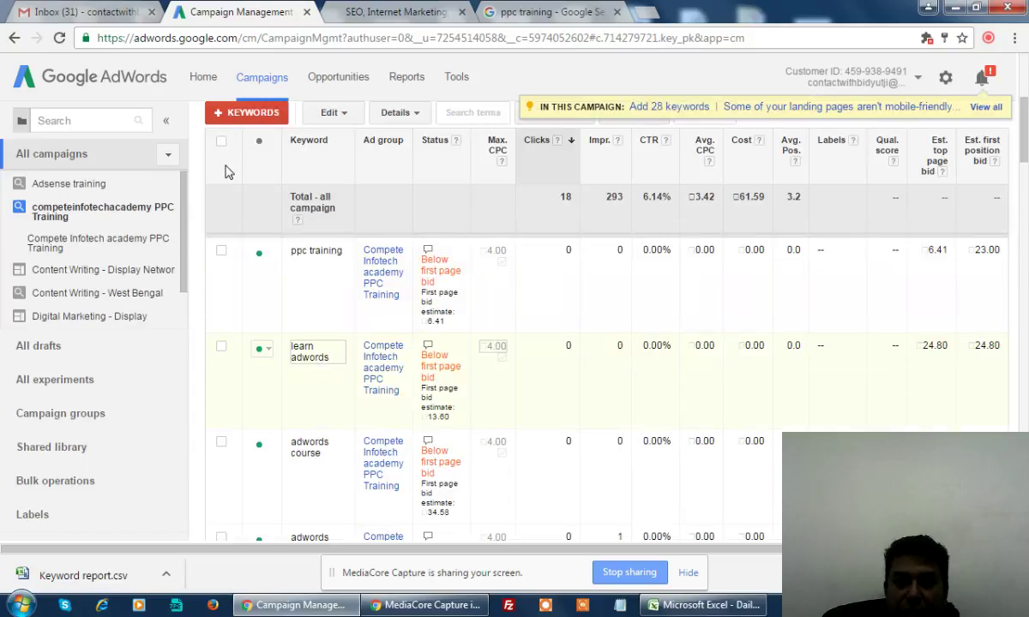
click(222, 147)
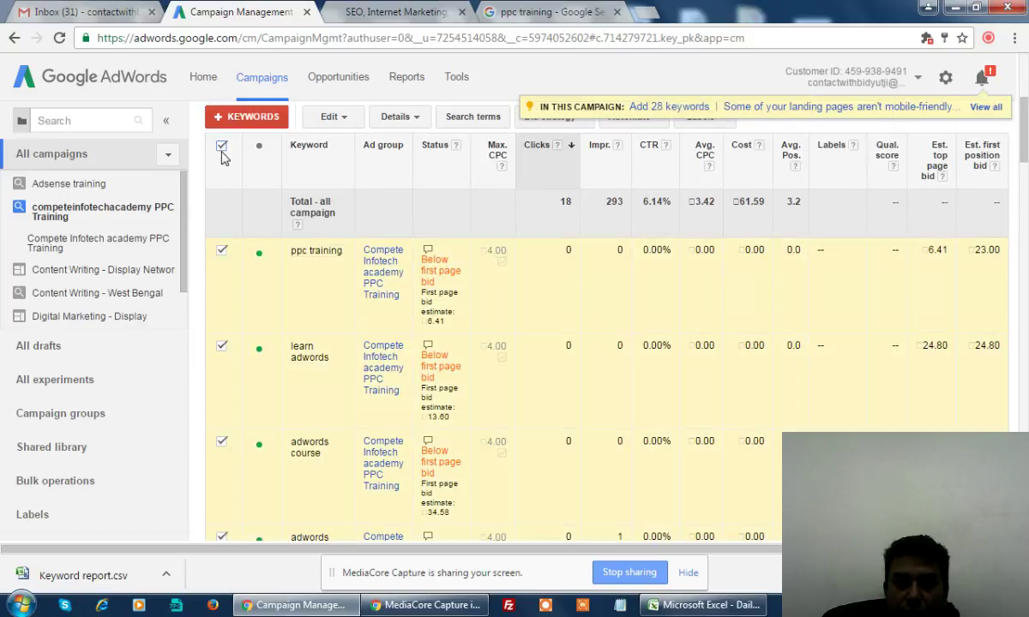
click(222, 252)
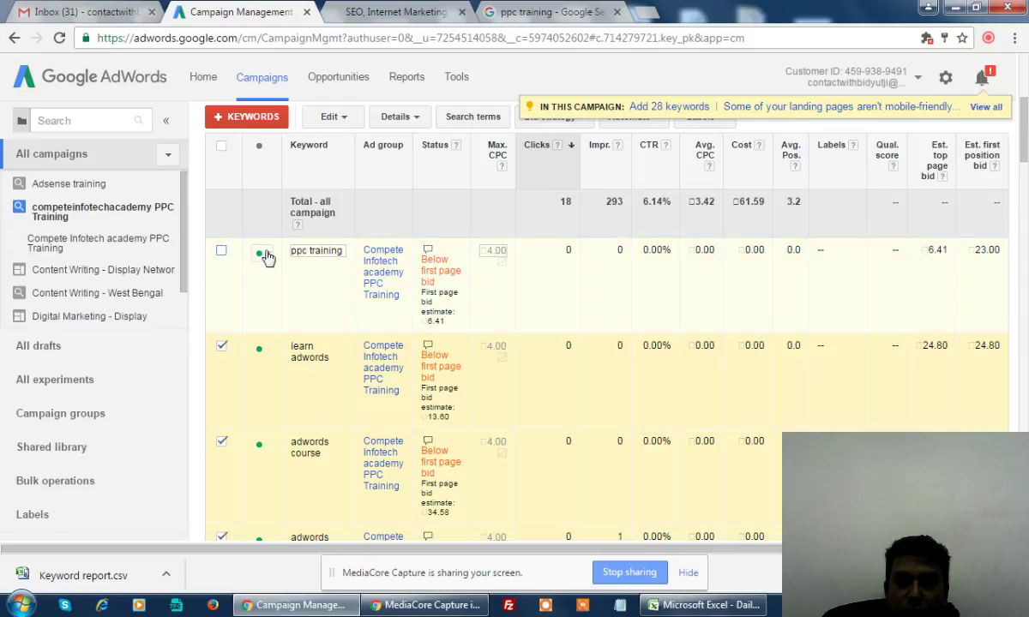
click(331, 117)
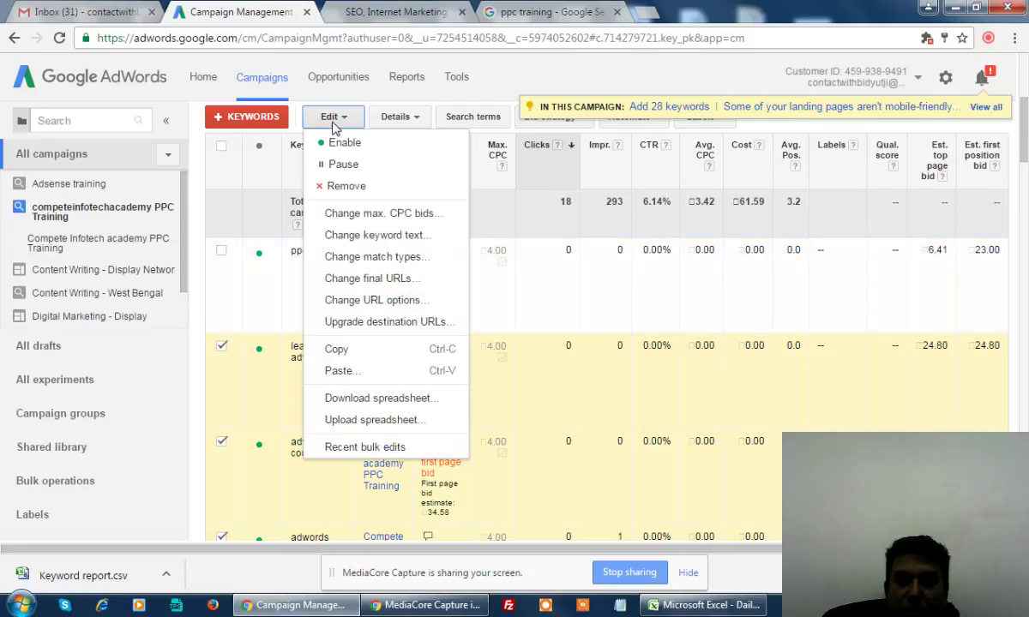
click(346, 187)
click(581, 154)
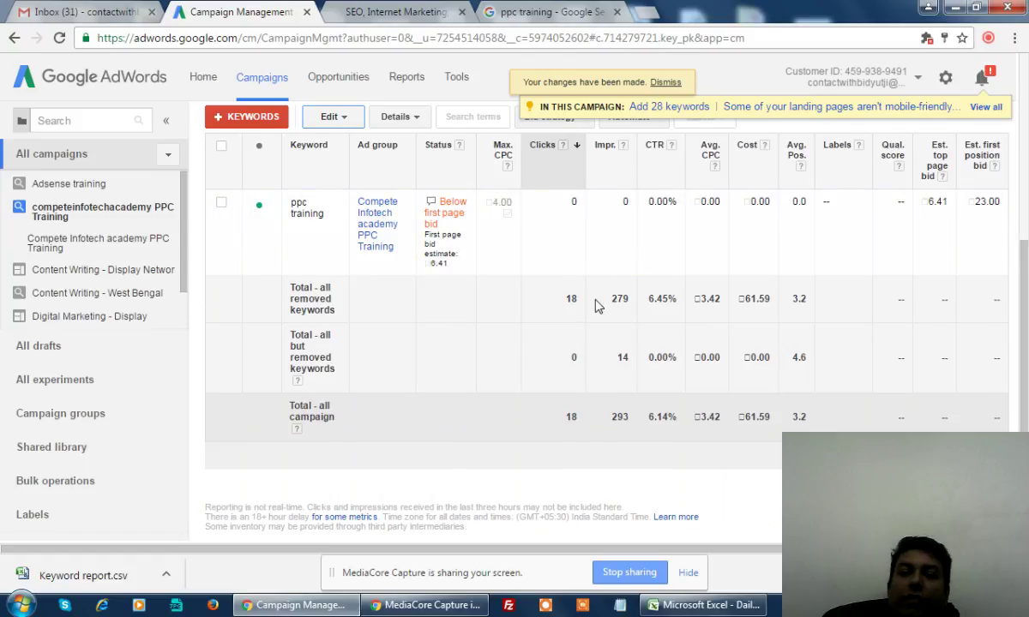
scroll(596, 300, up, 1)
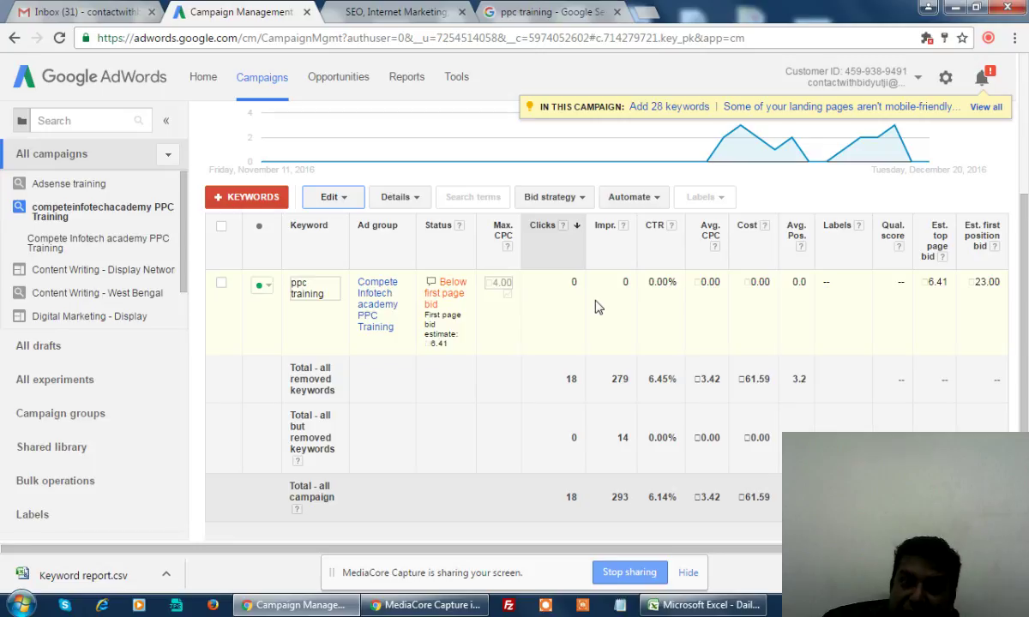
scroll(410, 267, up, 1)
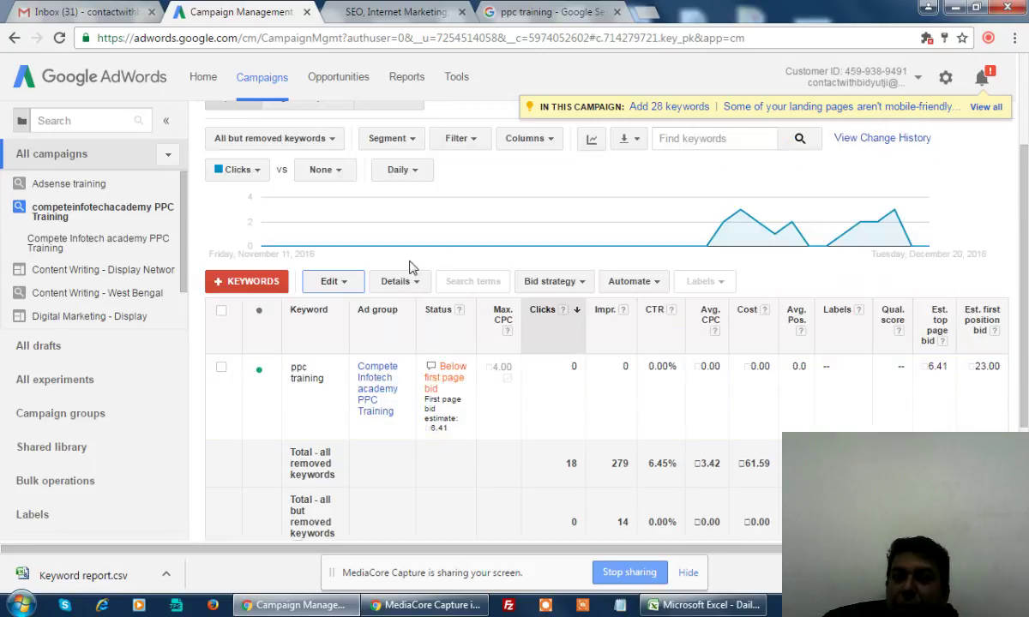
scroll(410, 268, up, 1)
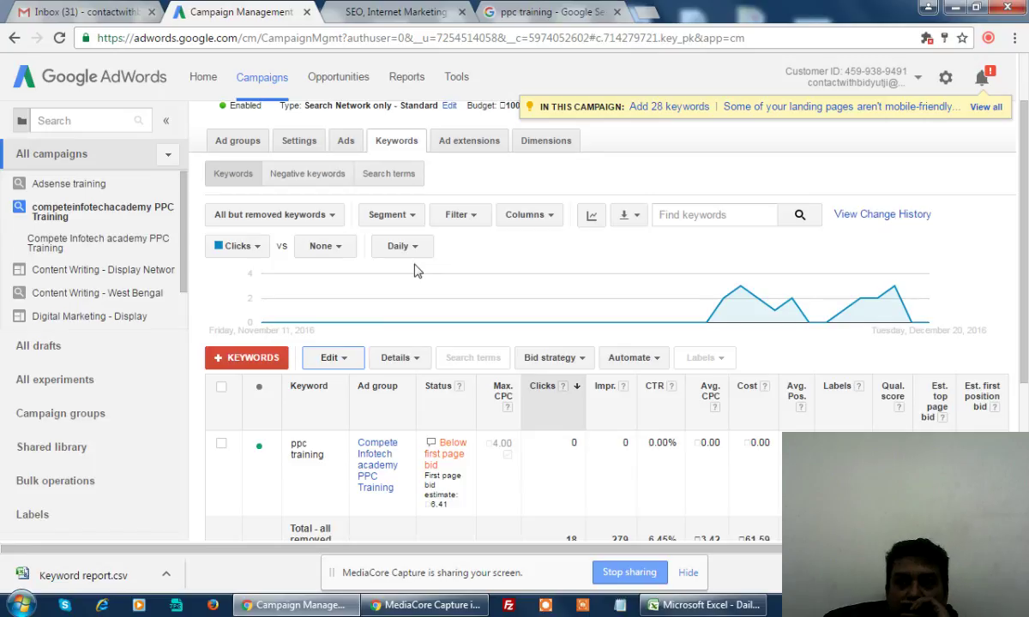
scroll(414, 270, down, 1)
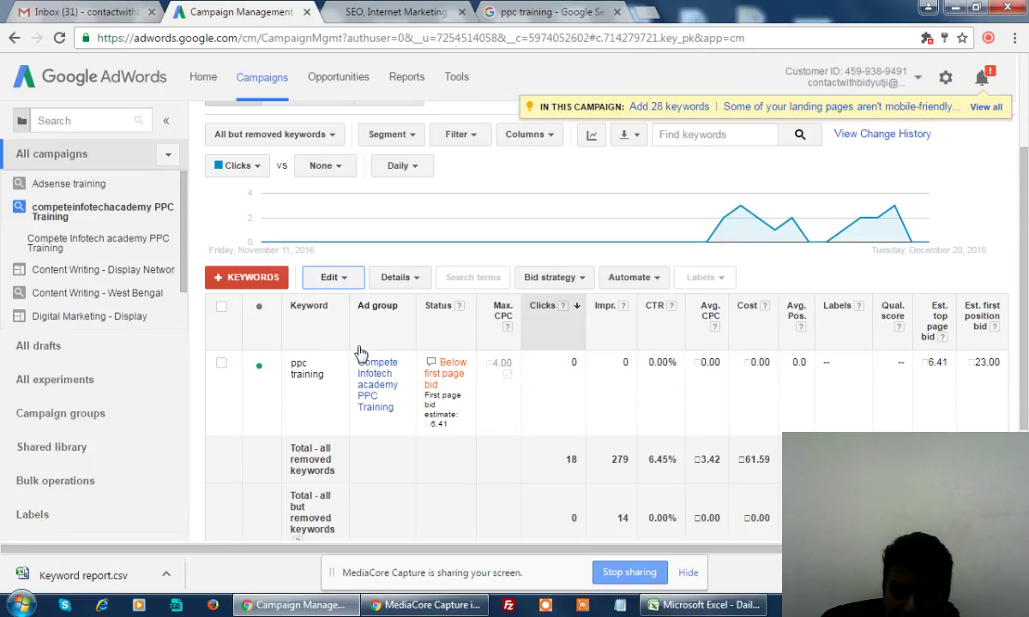
- Start adding new keywords to the campaign and choose the ad group Compete Infotech academy PPC Training
scroll(354, 355, down, 1)
click(255, 204)
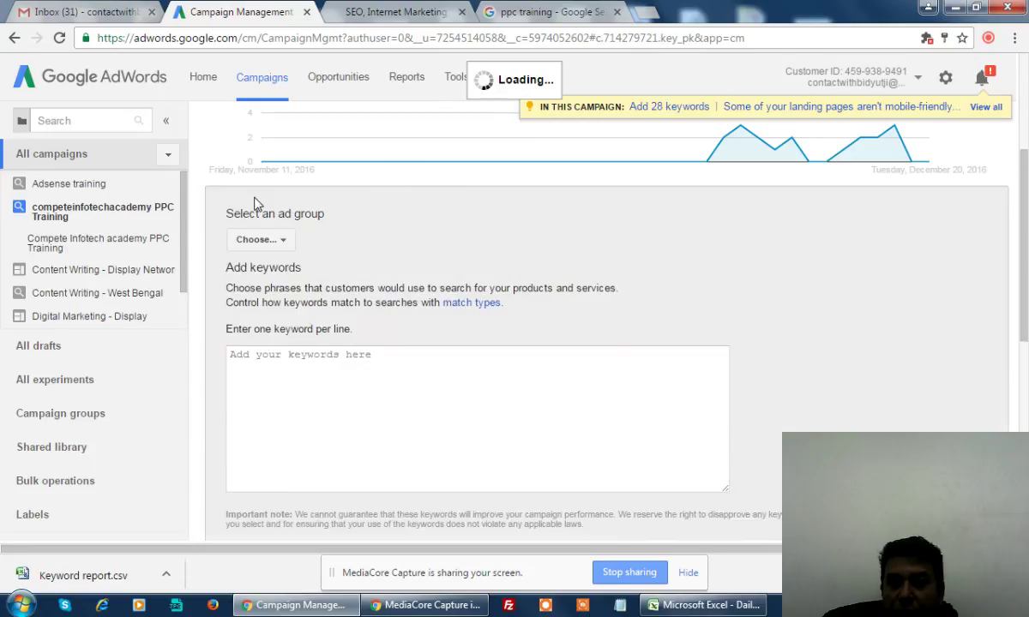
click(281, 244)
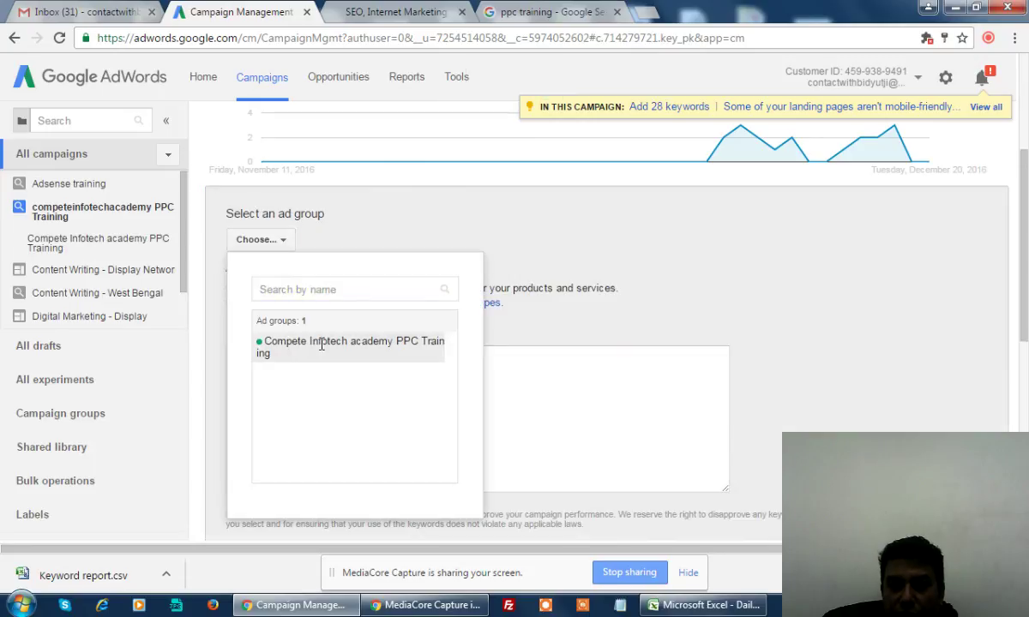
click(321, 345)
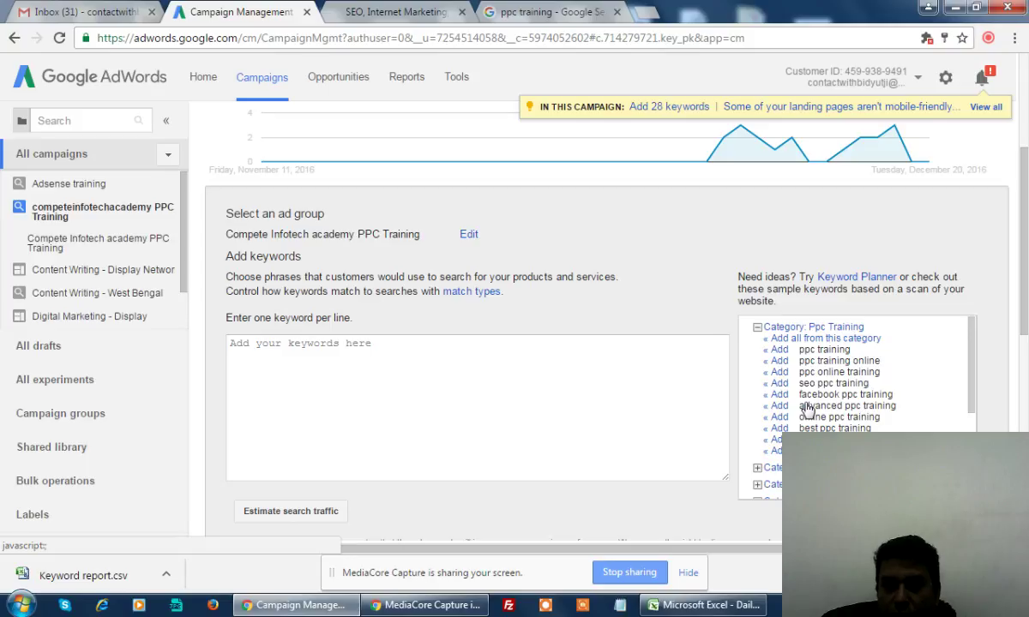
- Add every sample keyword in the Ppc Training category except "ppc training" to the new keyword list
click(778, 361)
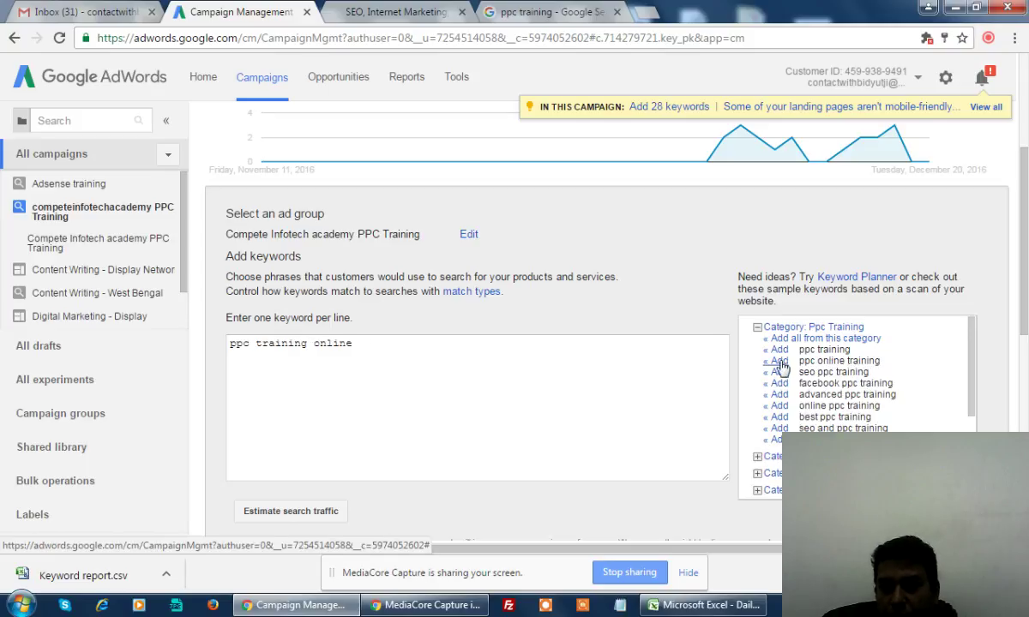
click(778, 360)
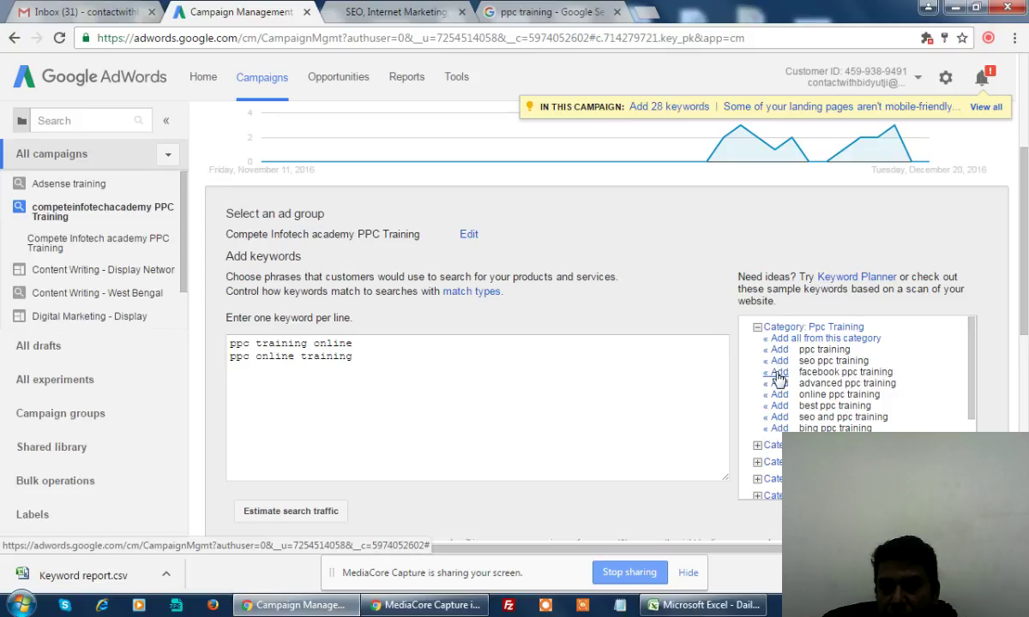
click(779, 375)
click(779, 374)
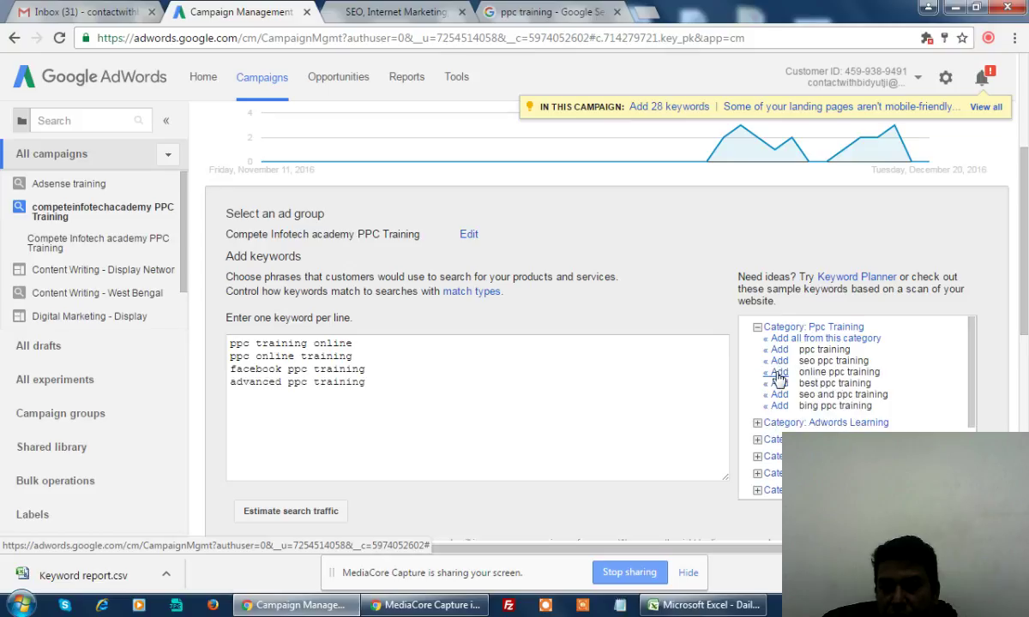
click(778, 374)
click(778, 374)
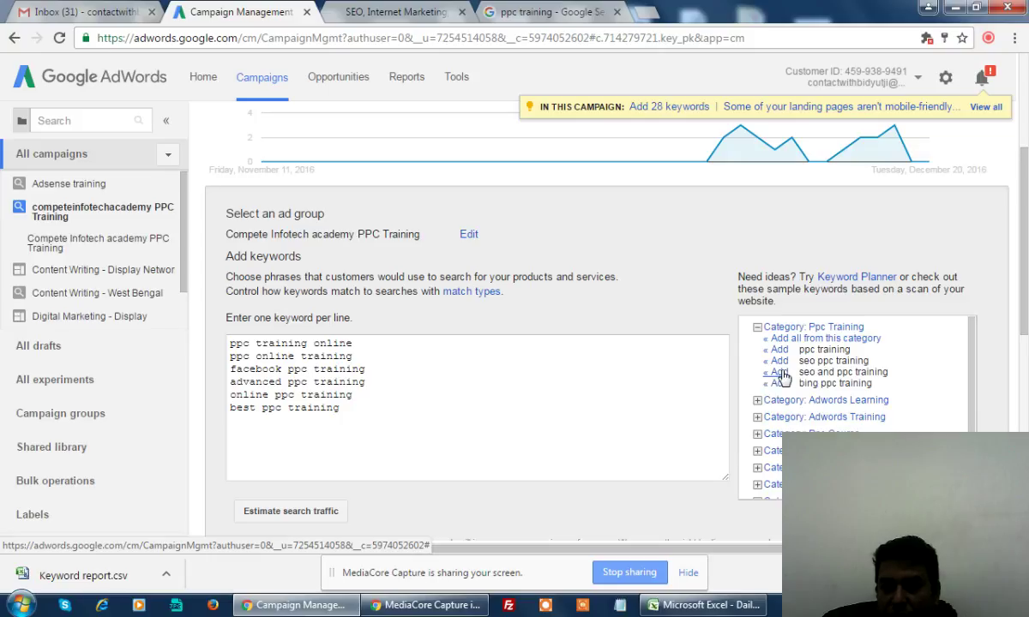
click(781, 374)
click(780, 364)
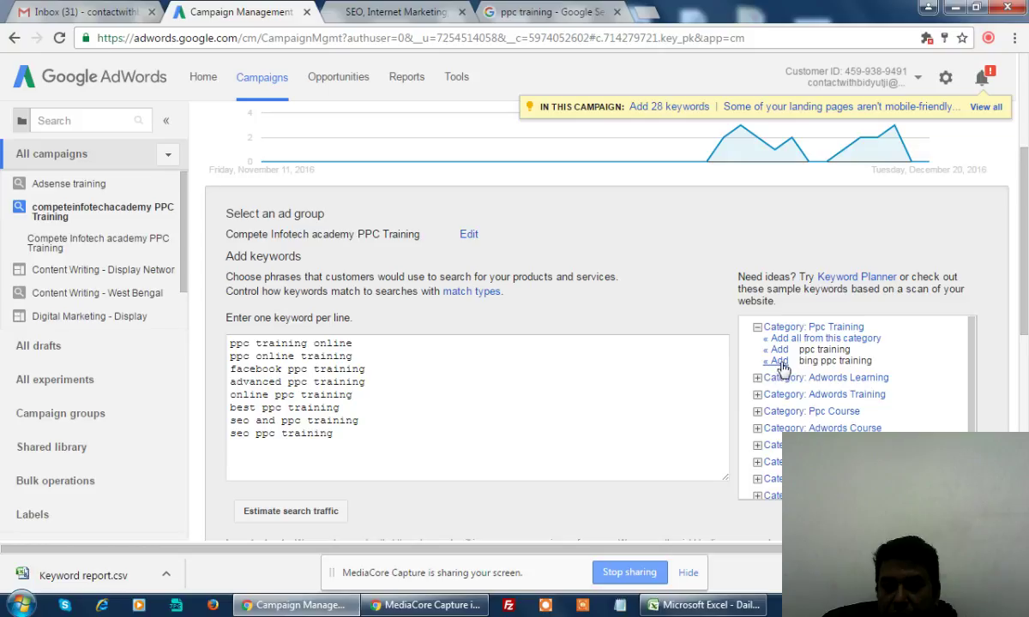
click(780, 364)
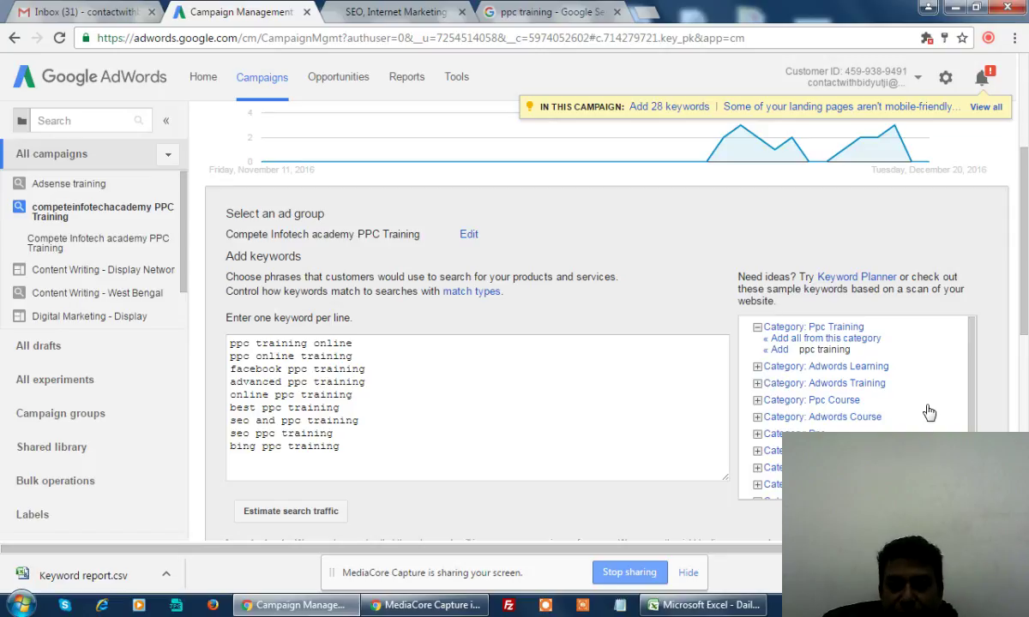
- From the Ppc category of sample keywords, add "learn ppc", "learn ppc online", "learn ppc marketing", "ppc learning" and "ppc certification"
scroll(928, 414, down, 1)
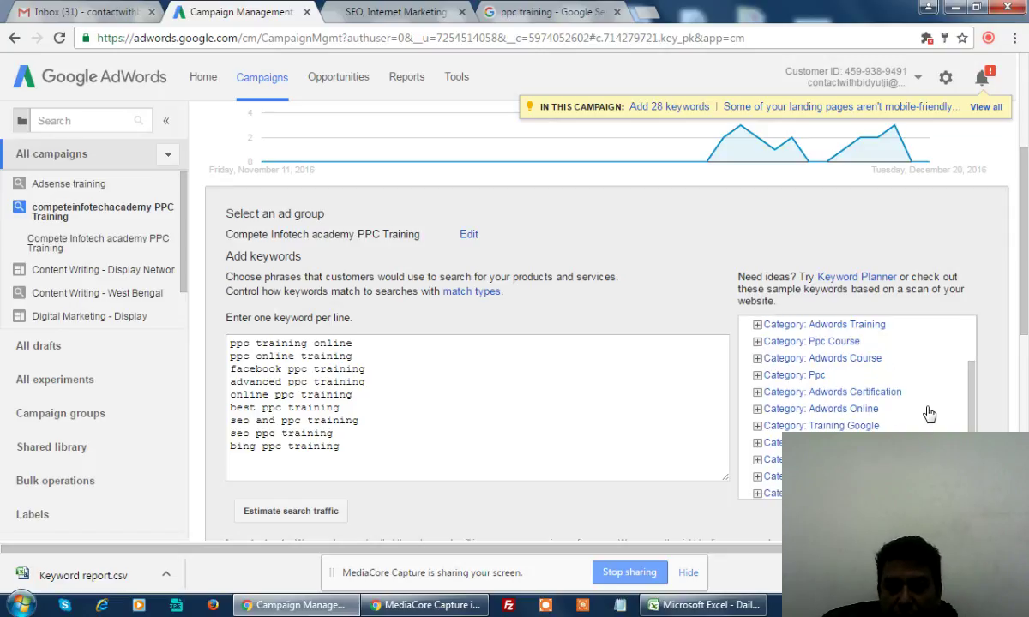
click(758, 377)
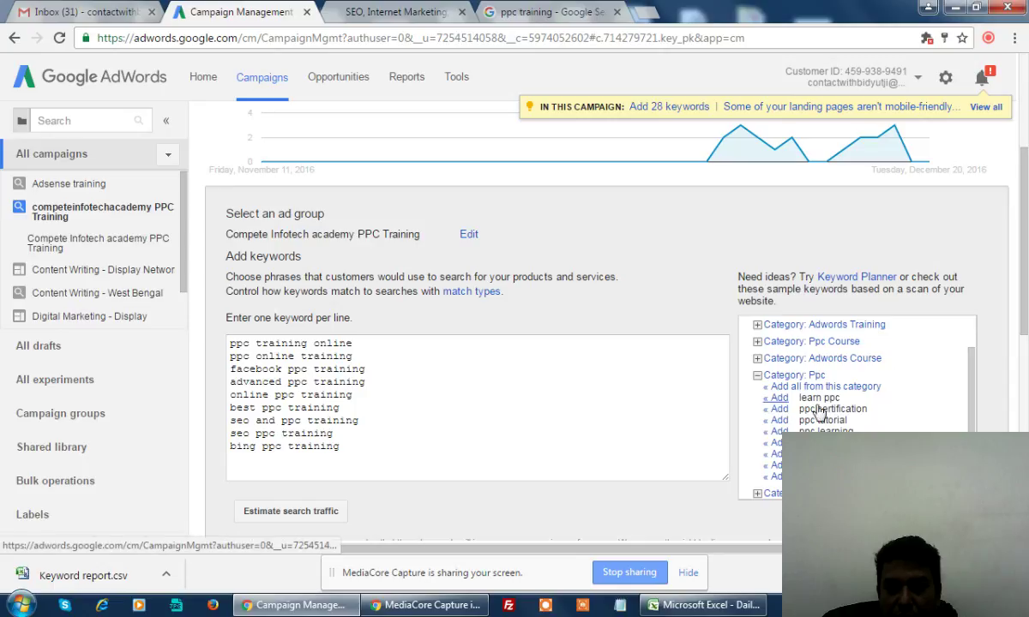
click(778, 398)
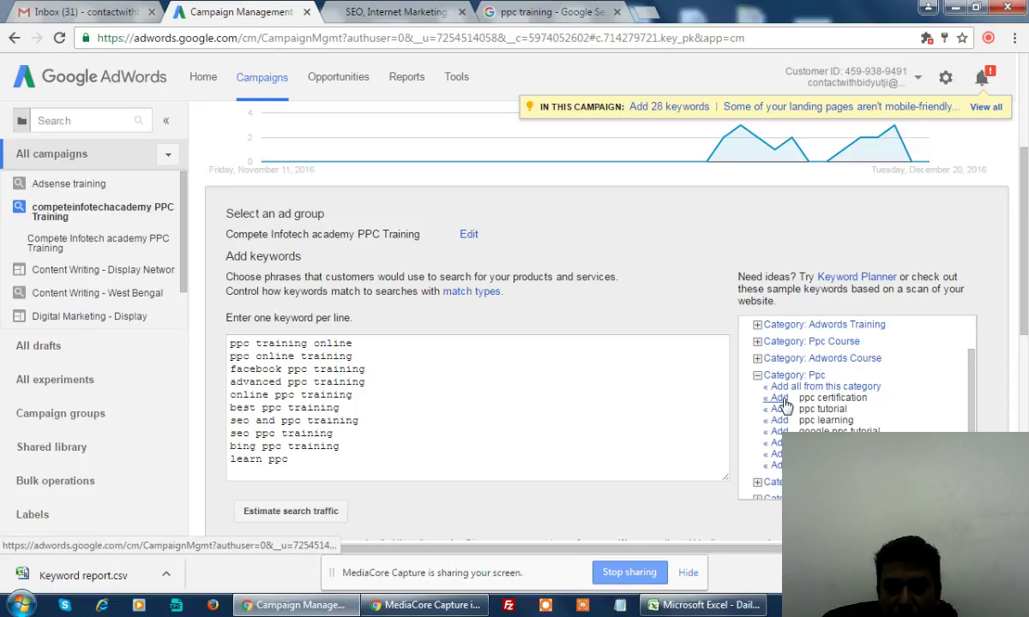
scroll(926, 422, down, 1)
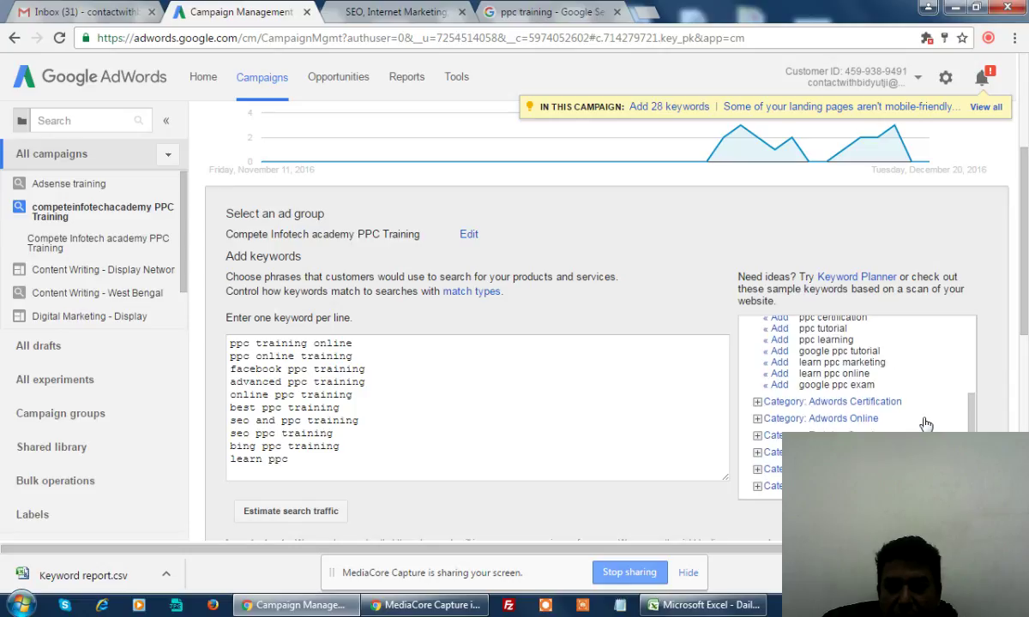
scroll(926, 422, down, 1)
scroll(926, 422, down, 2)
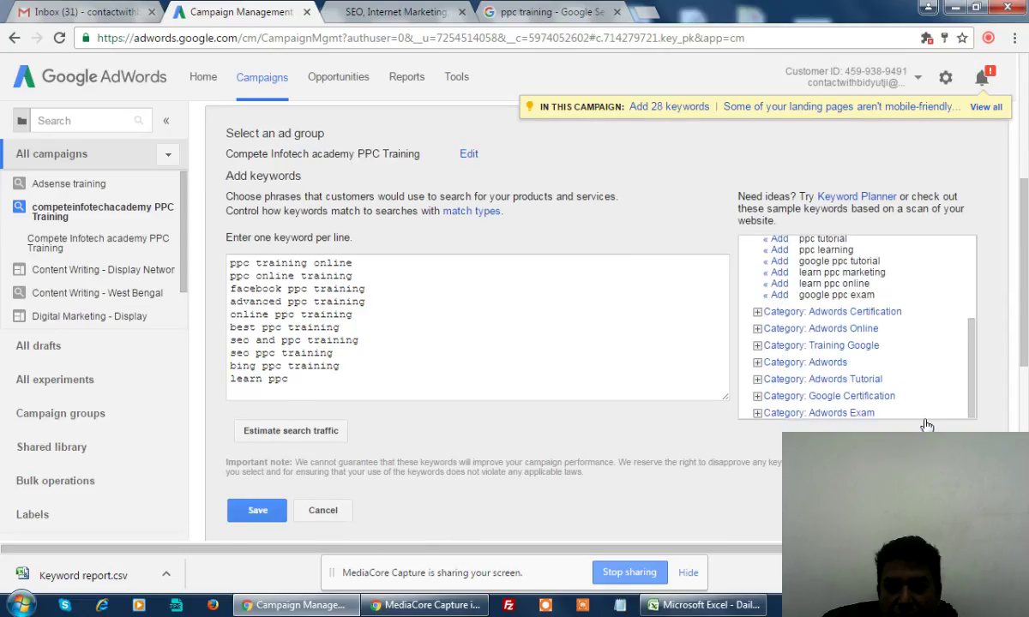
scroll(866, 392, down, 1)
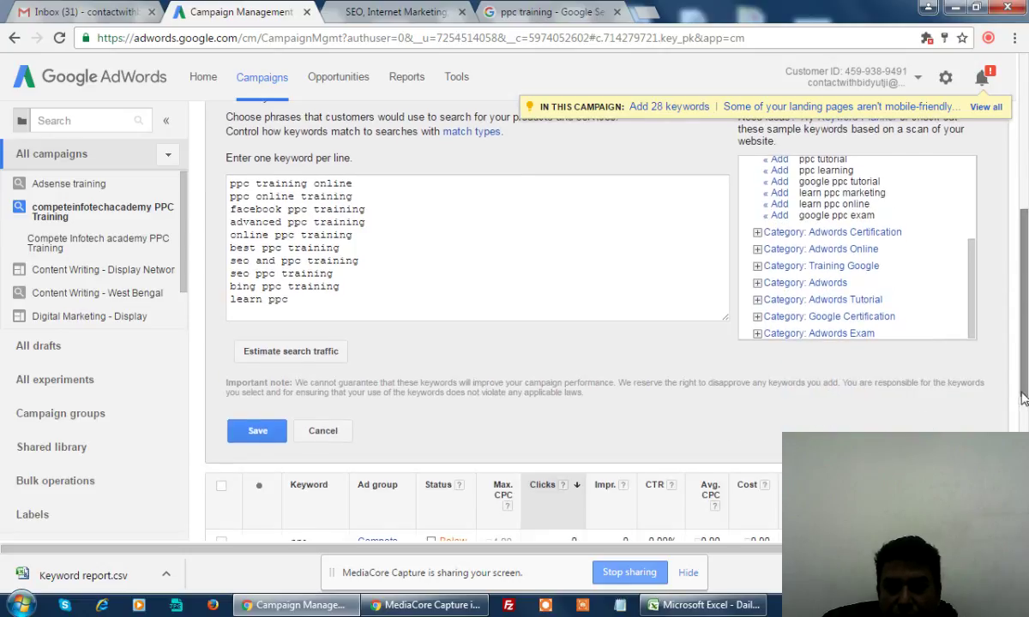
scroll(1020, 398, up, 1)
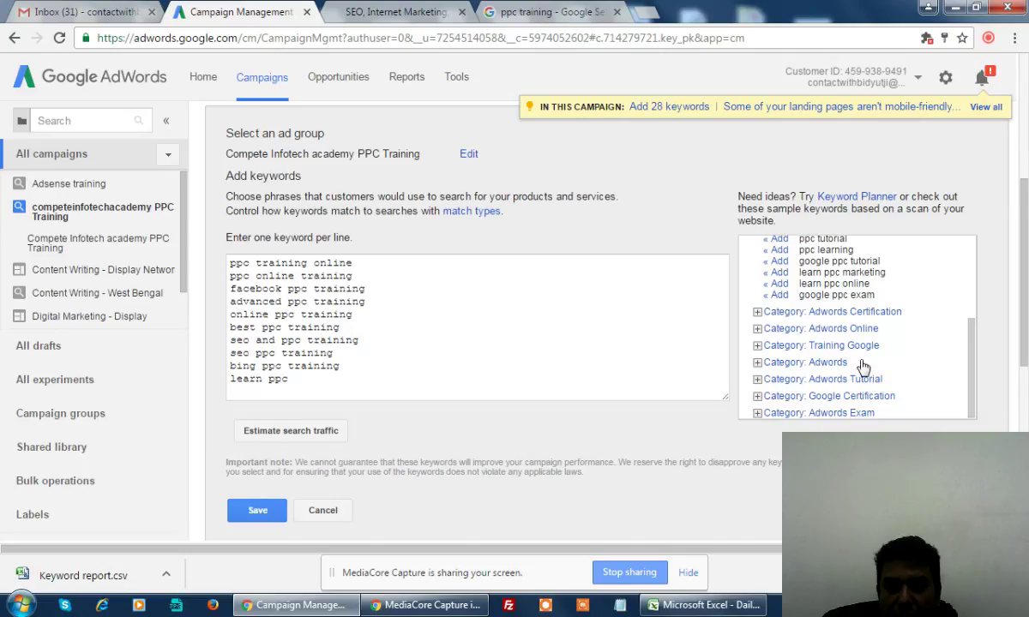
click(779, 284)
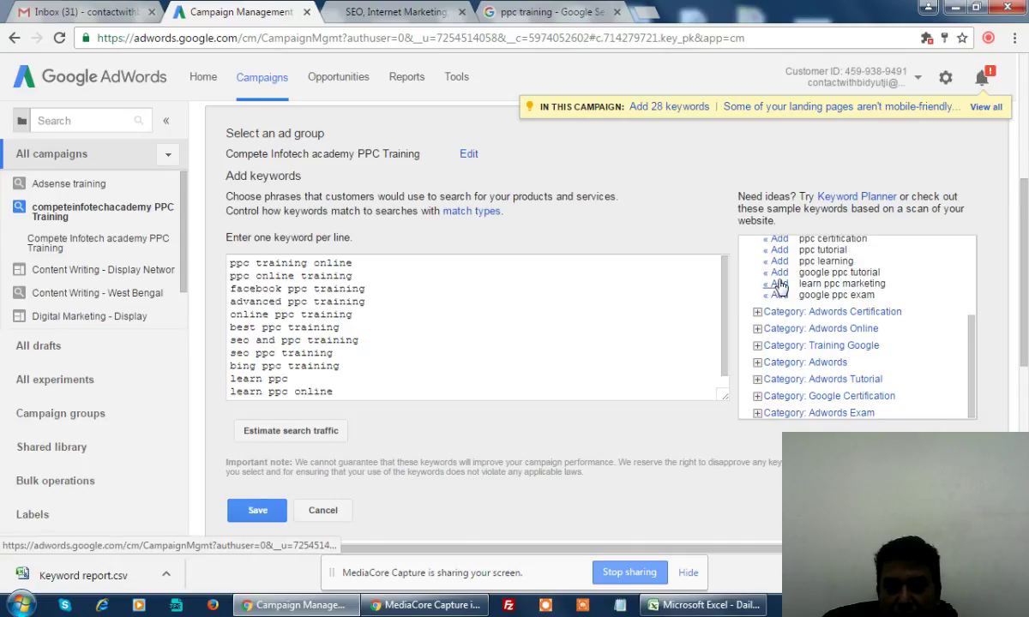
click(779, 284)
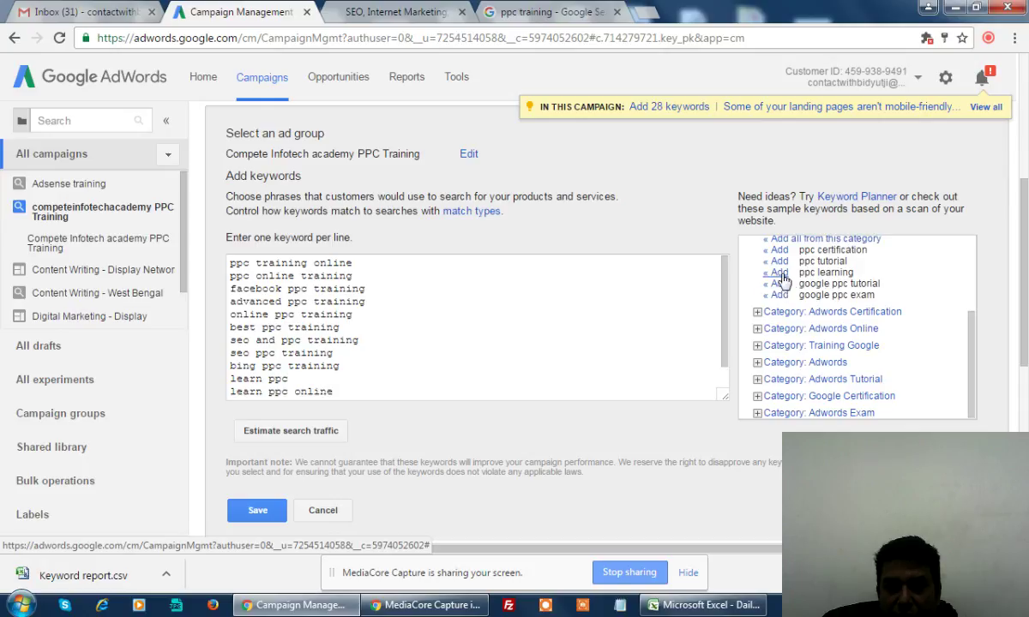
click(779, 273)
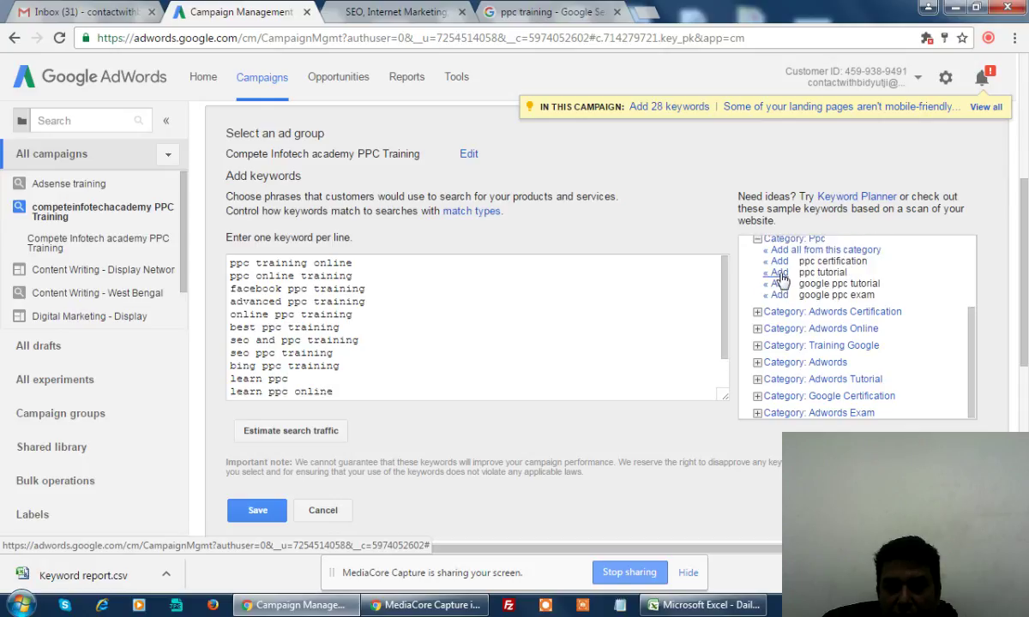
click(780, 261)
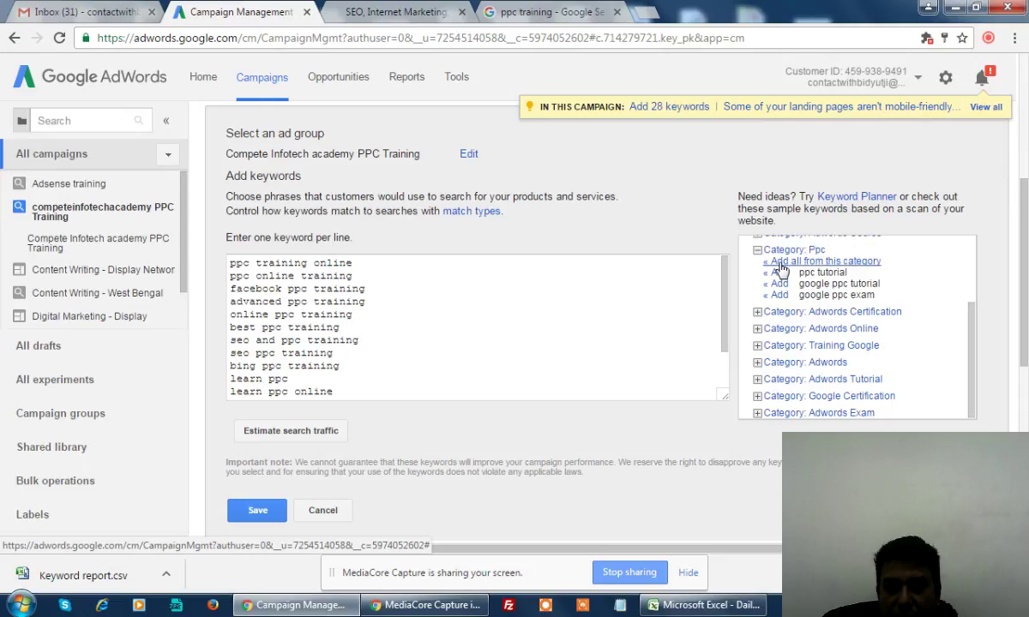
- Switch to the Daily Training Schedule workbook in Excel and enter "Adwords Training" in D21 and "PPC courses" in D22
scroll(941, 321, up, 1)
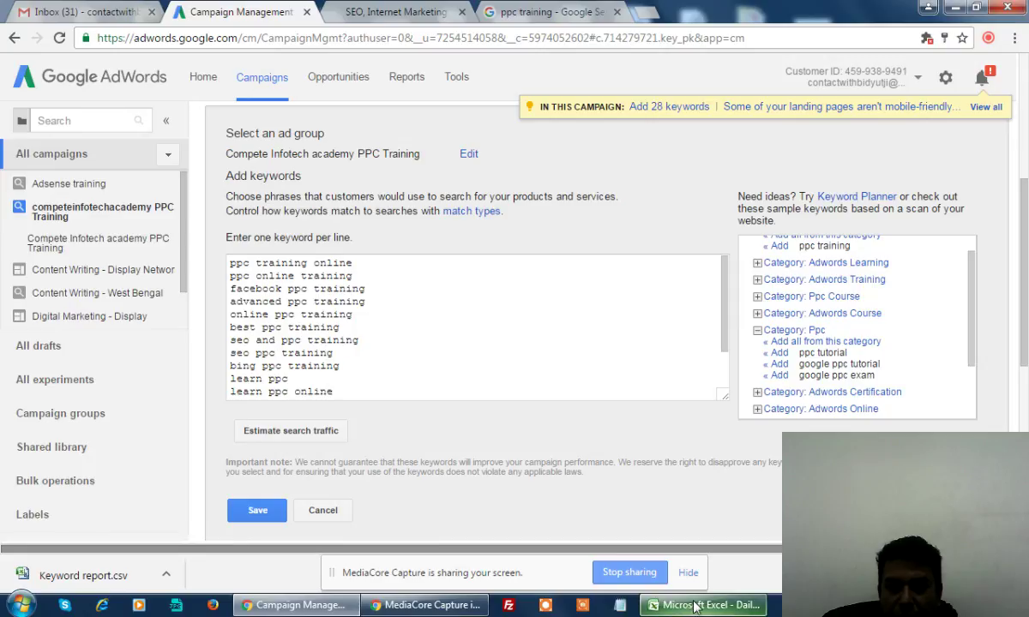
mouse_move(696, 607)
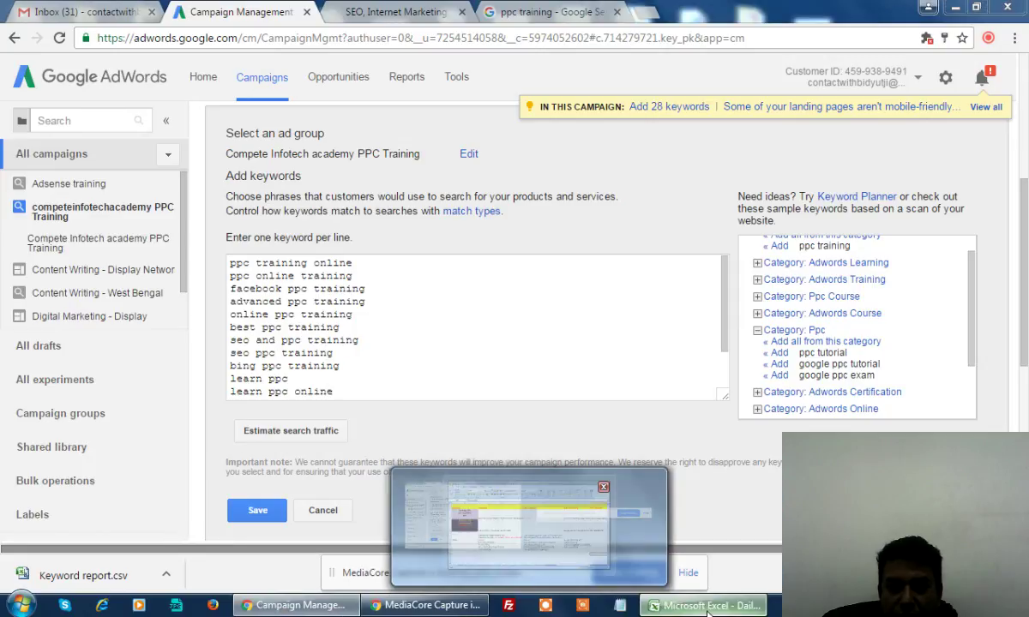
click(703, 606)
click(335, 492)
scroll(420, 502, down, 3)
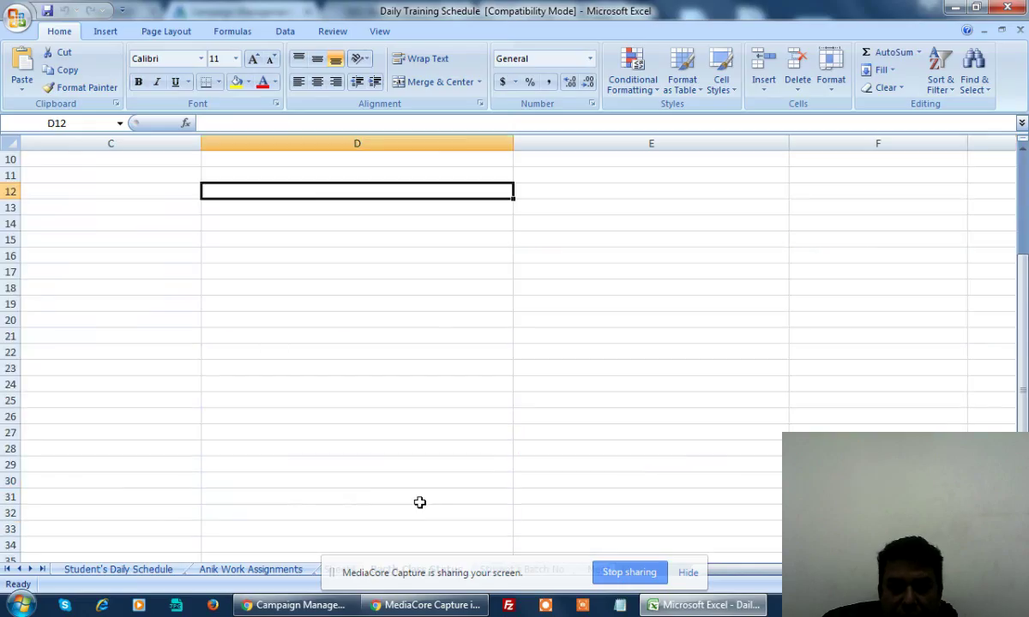
click(275, 330)
text(Adword)
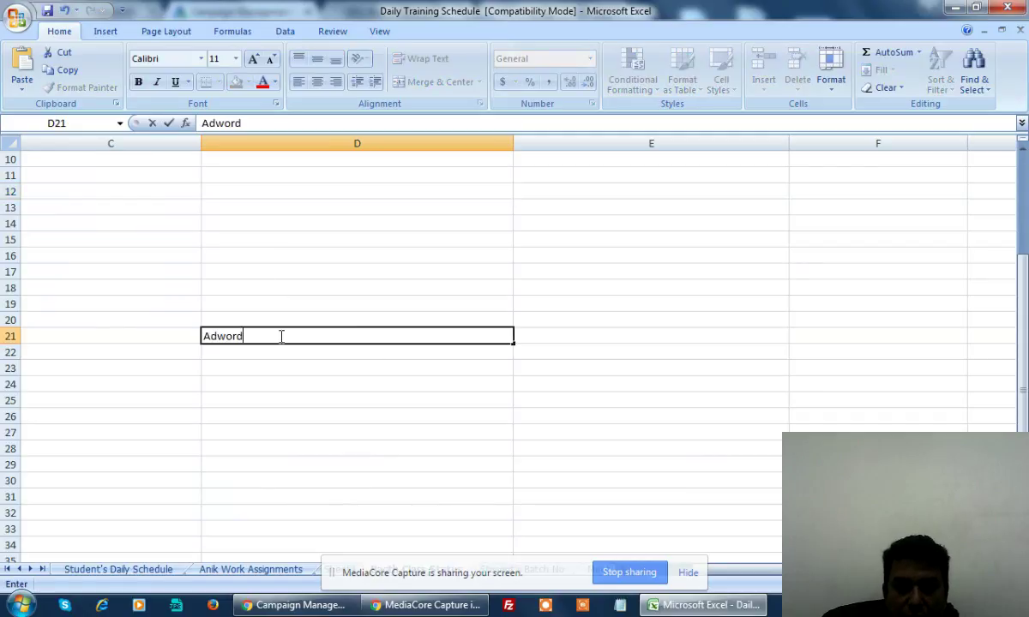
text(s Training)
key(alt+Tab)
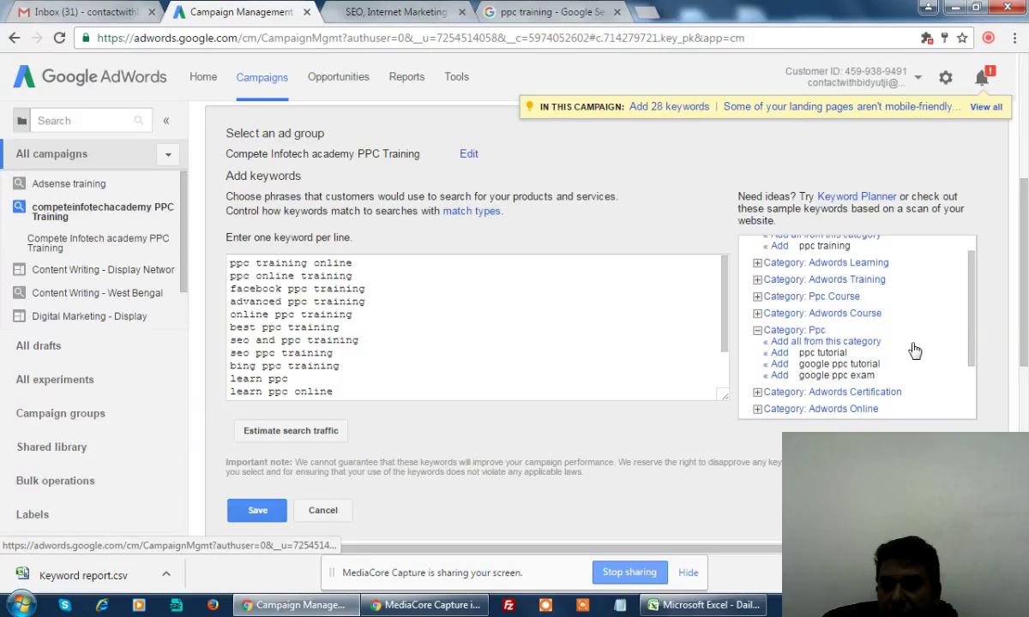
key(alt+Tab)
key(Return)
text(P)
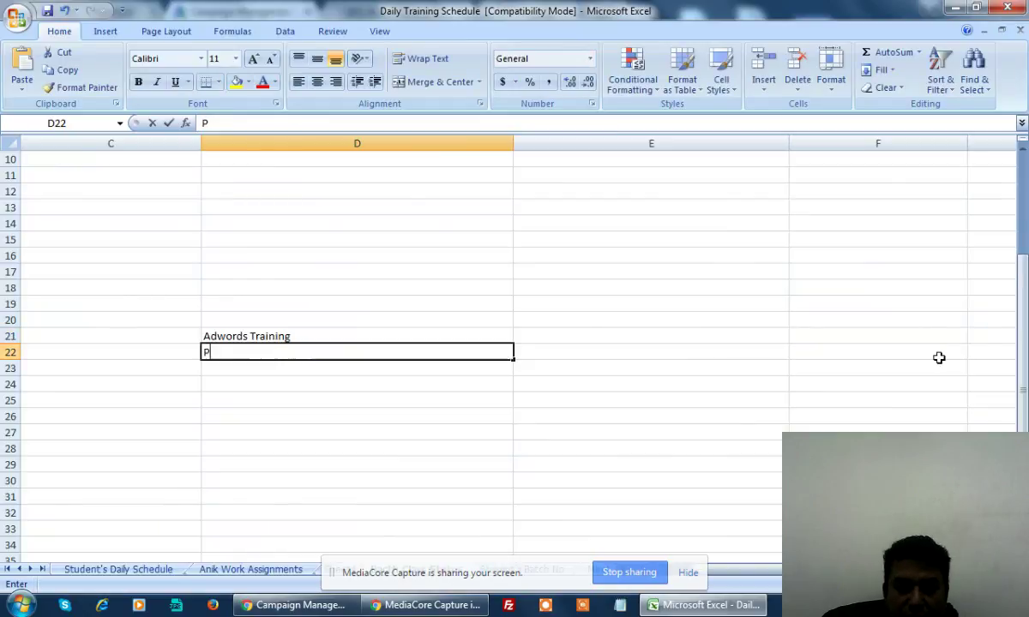
text(PC courses)
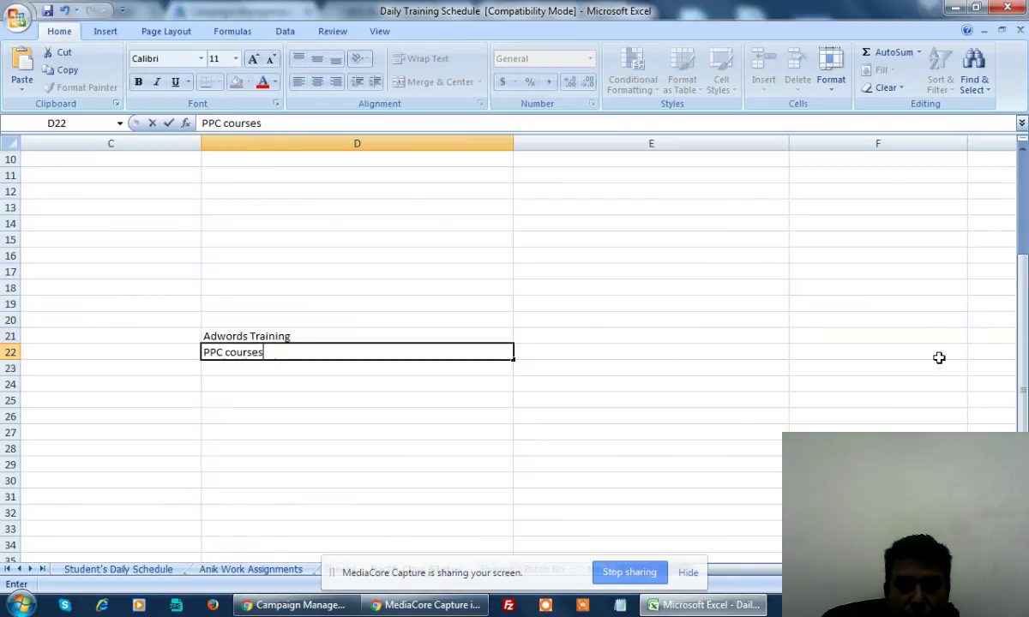
- Return to AdWords and add all the sample keywords of the Adwords Training category to the new keyword list
key(alt+Tab)
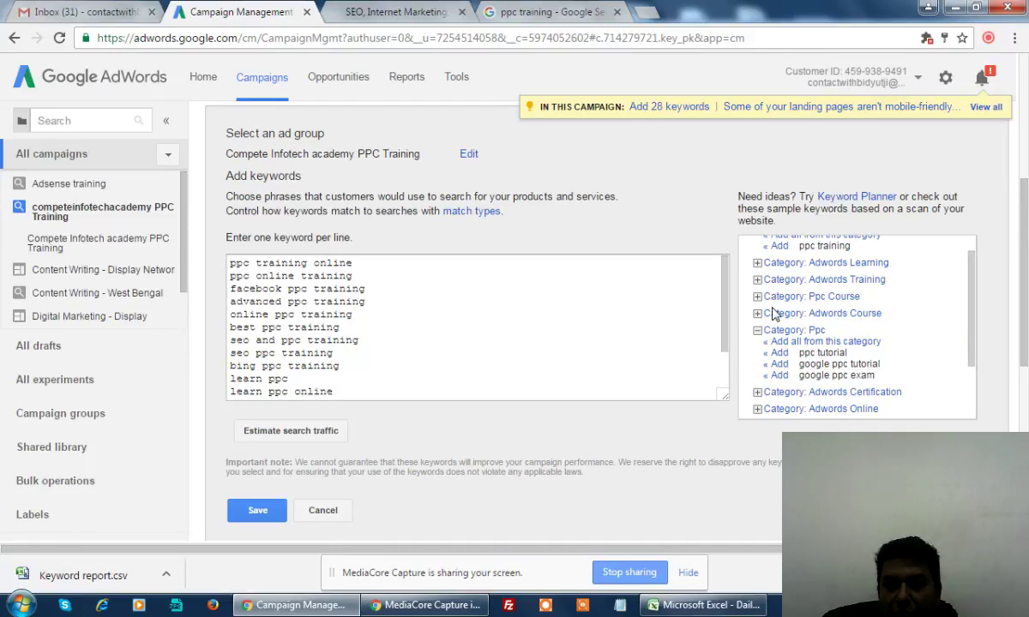
click(867, 285)
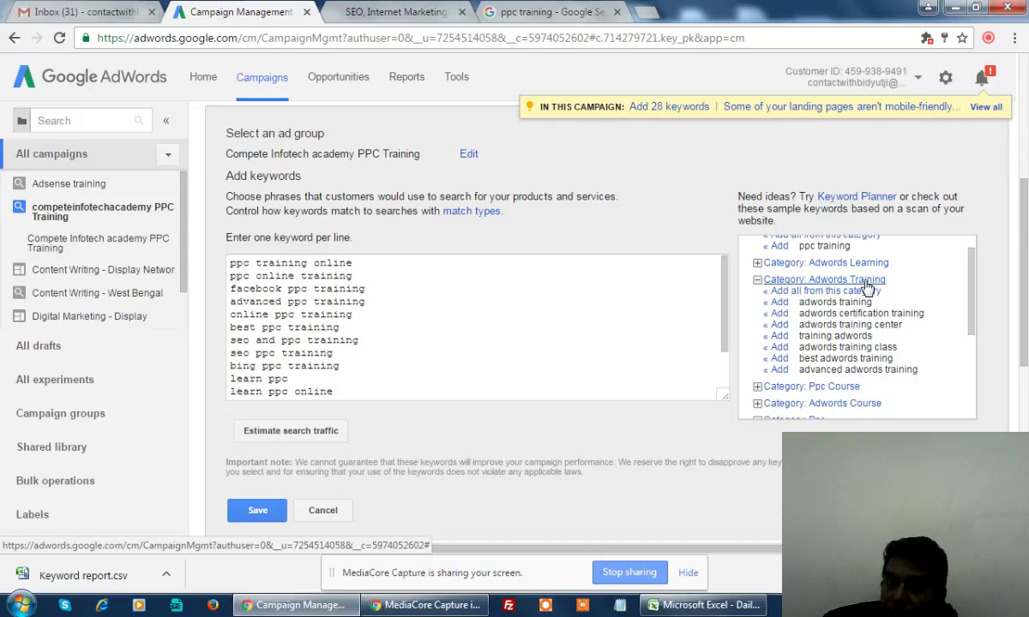
click(782, 304)
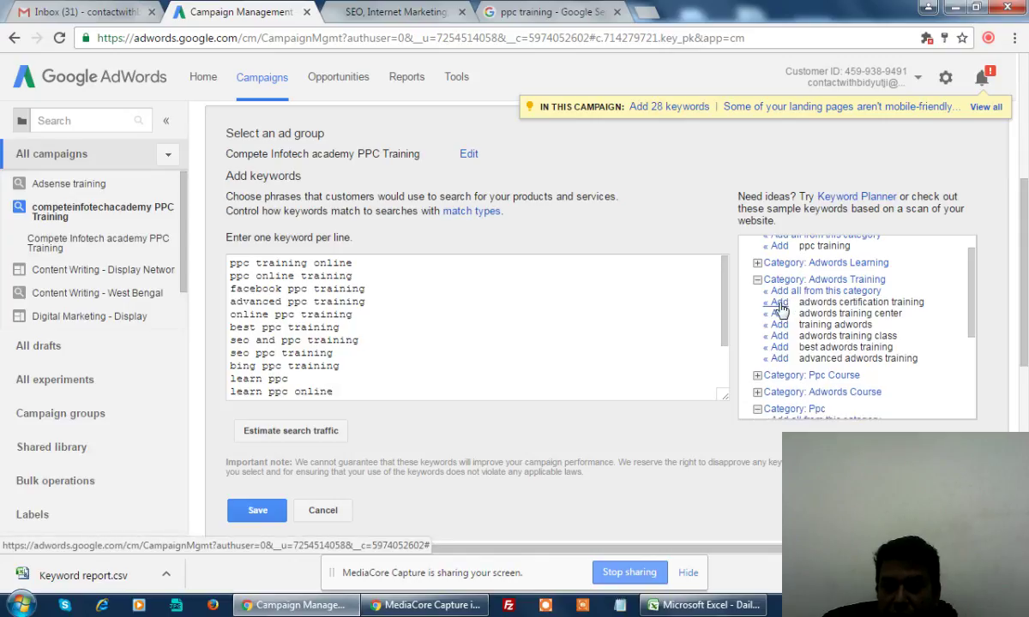
click(780, 304)
click(780, 304)
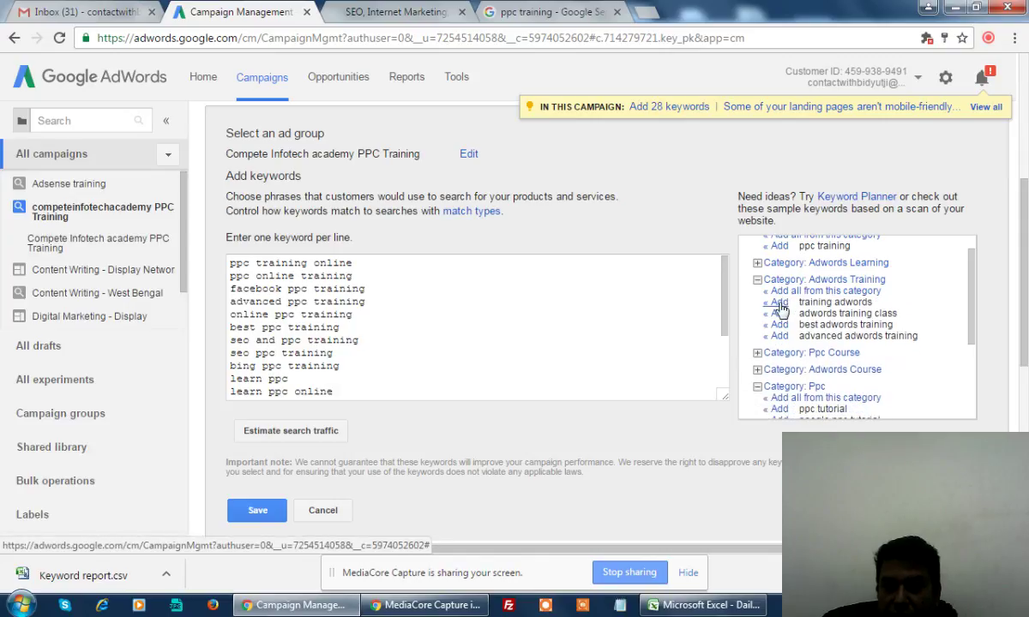
click(781, 305)
click(780, 304)
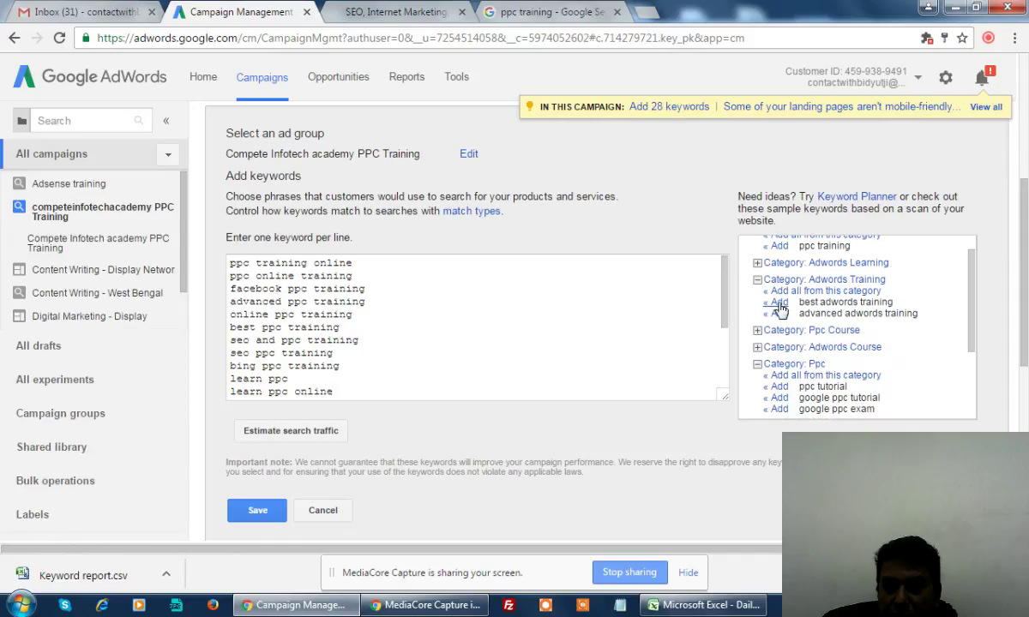
click(780, 305)
click(780, 305)
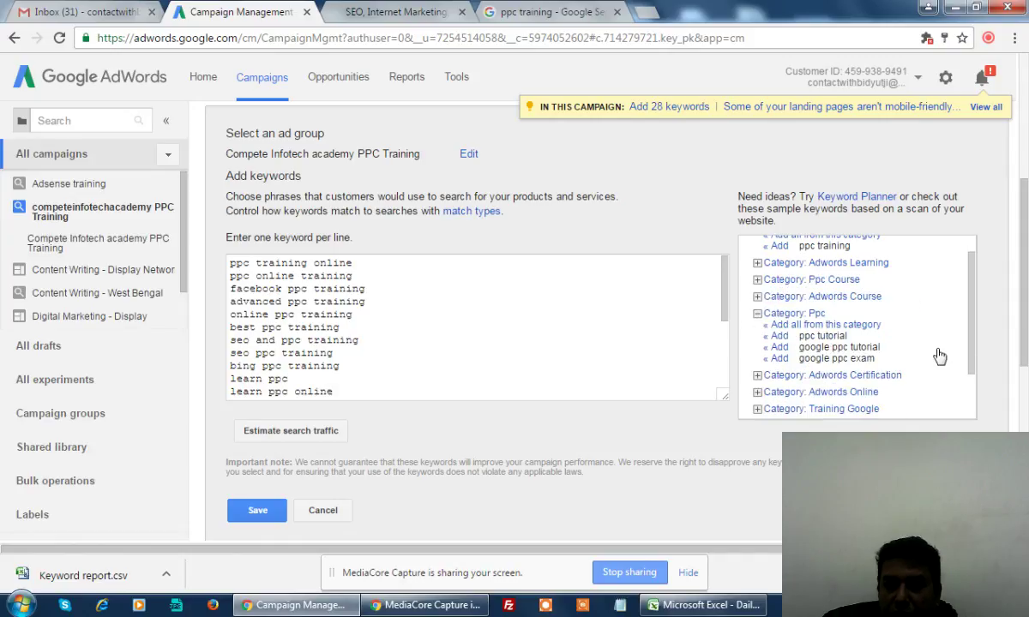
- Examine the sample keywords offered in the Adwords Exam and Google Certification categories
scroll(939, 356, down, 4)
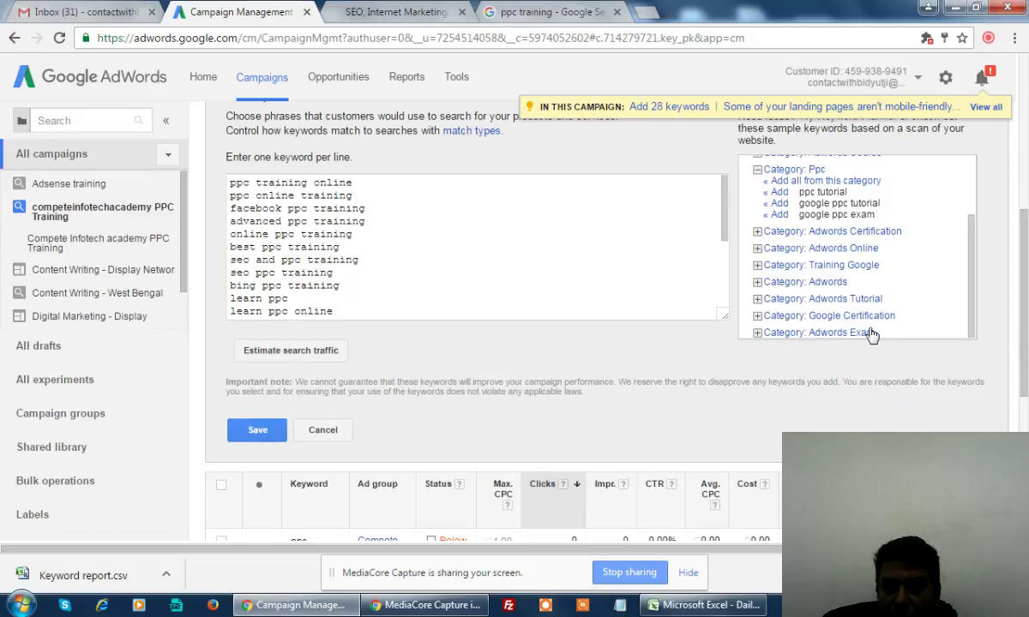
click(836, 334)
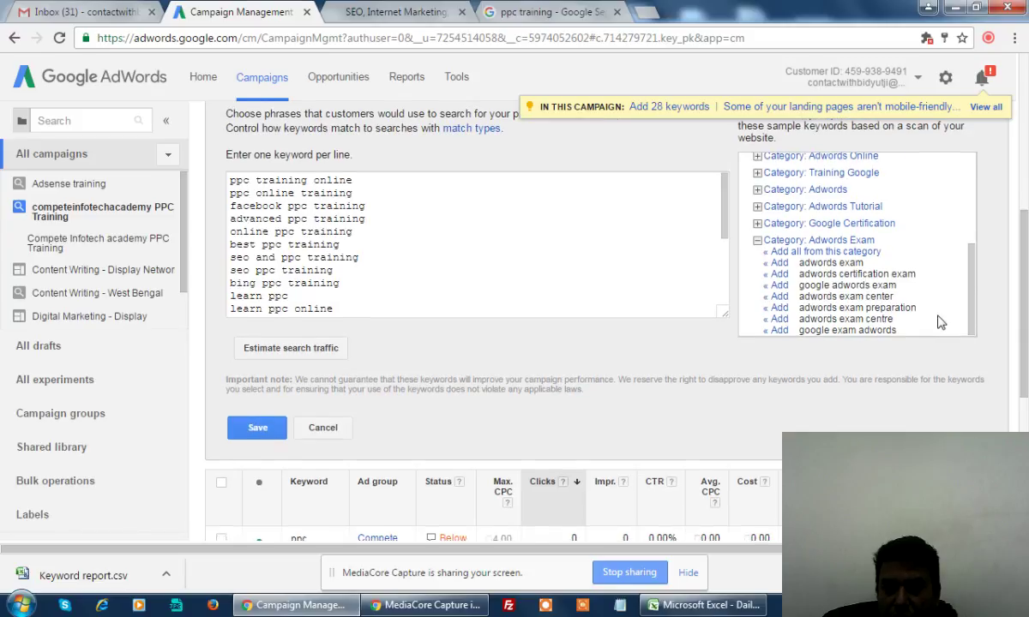
scroll(937, 322, down, 1)
scroll(933, 316, up, 1)
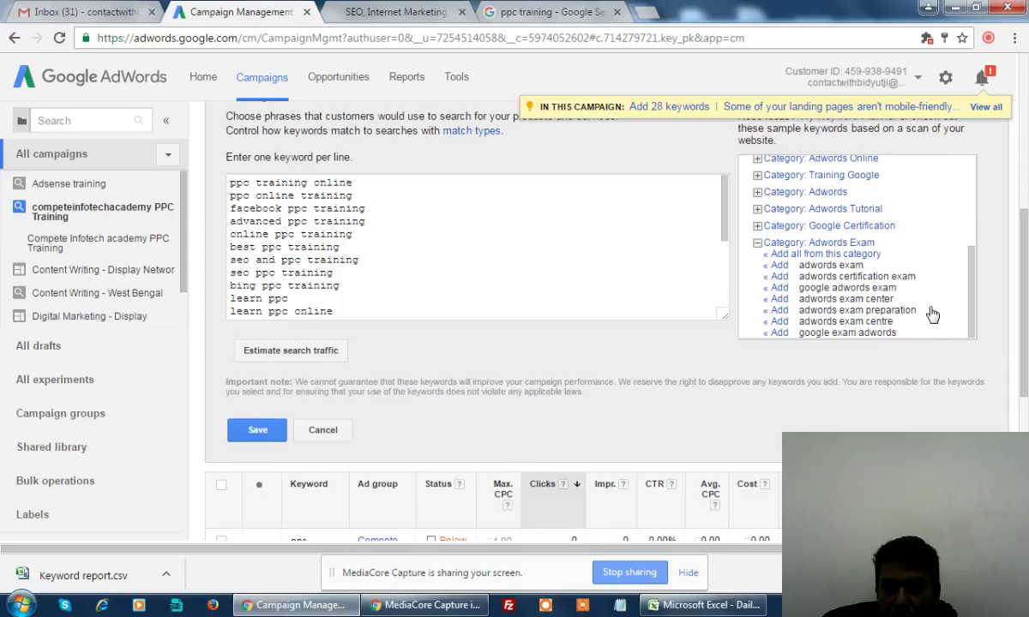
click(772, 242)
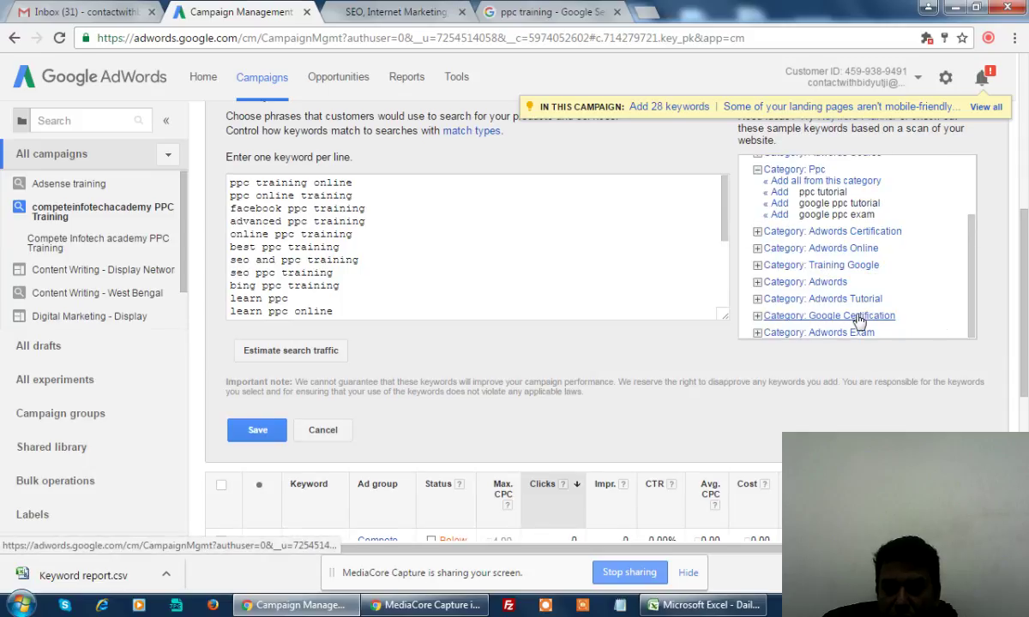
click(892, 314)
scroll(913, 283, down, 2)
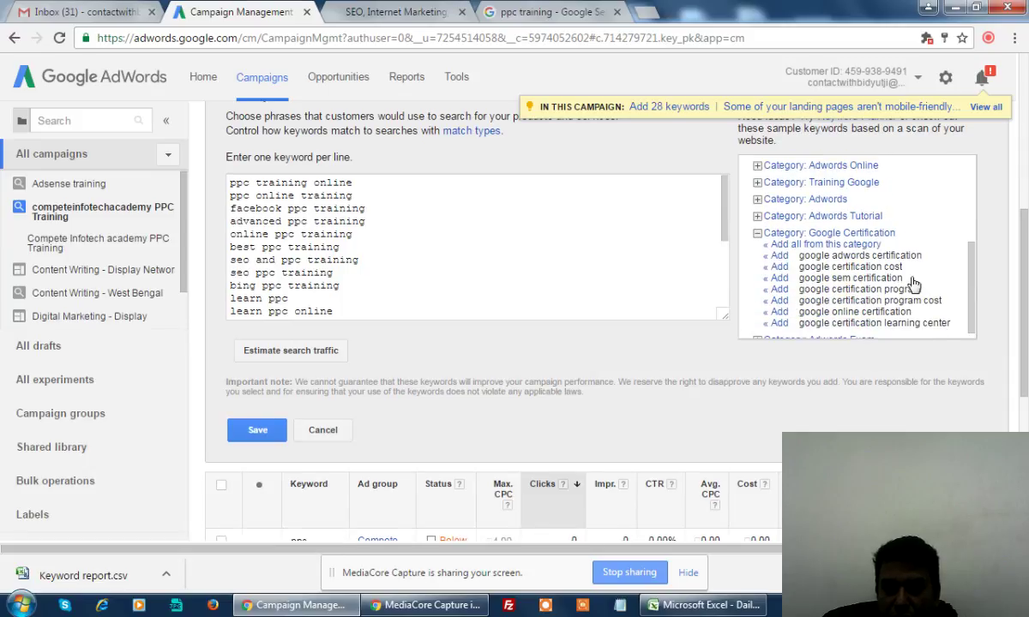
scroll(913, 286, up, 2)
scroll(915, 289, down, 2)
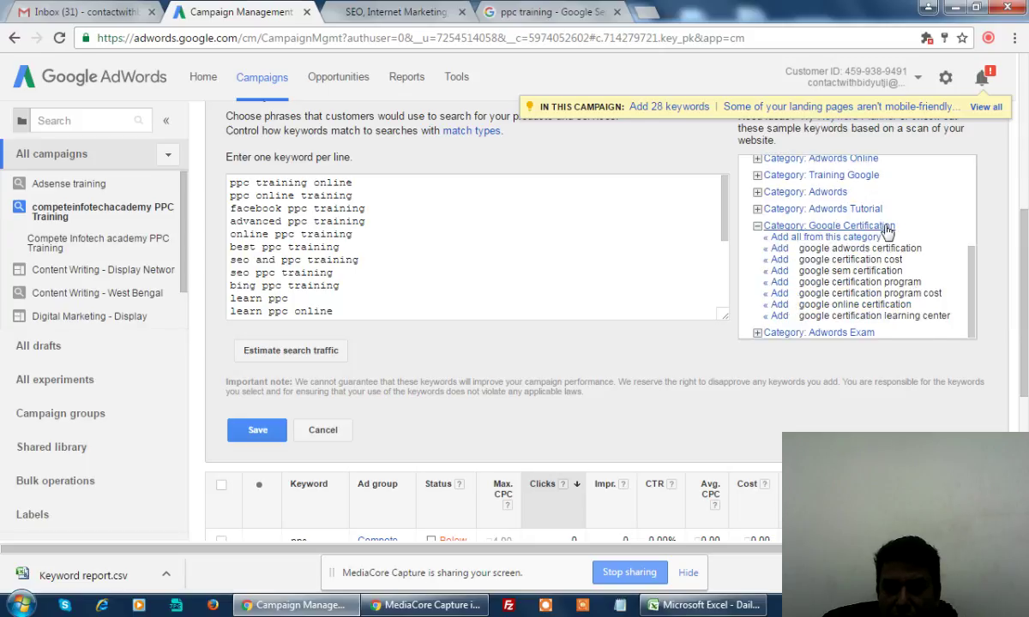
- Switch to the Daily Training Schedule workbook in Excel and enter "Google certification" in D24
click(722, 609)
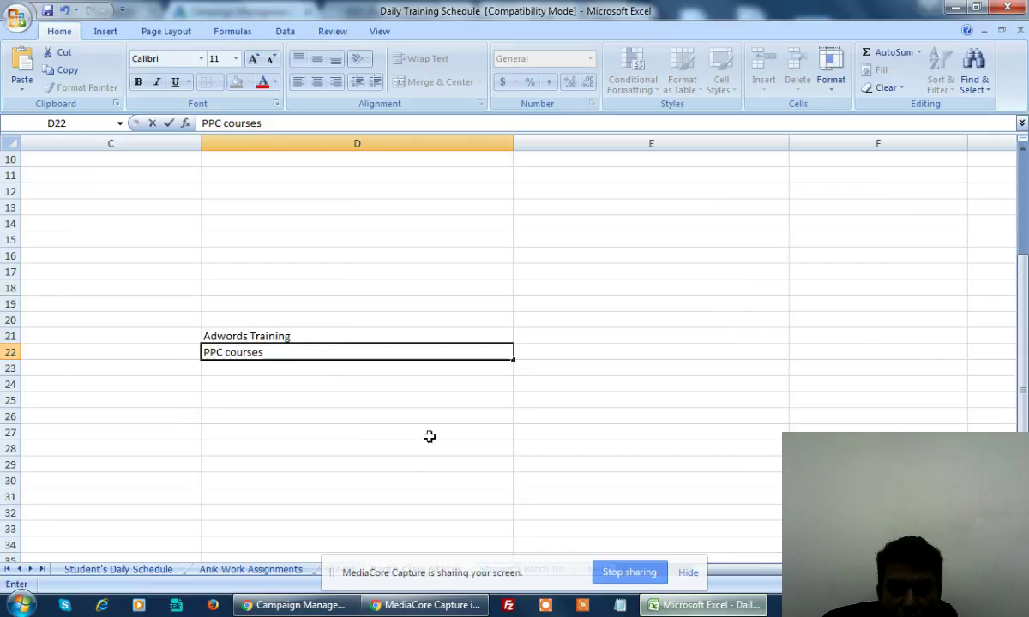
click(295, 386)
text(Go)
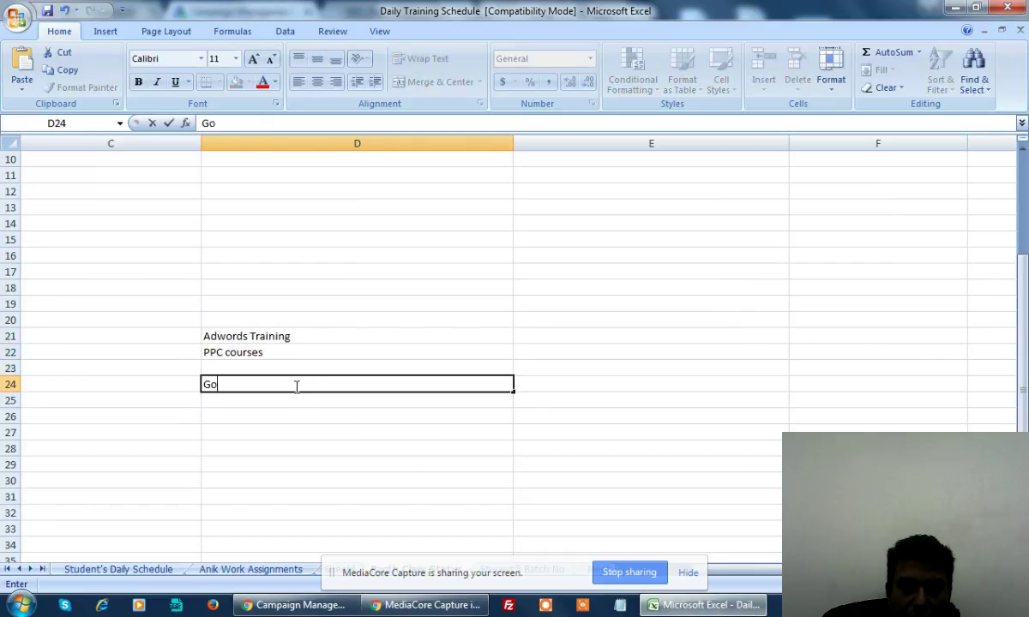
text(ogle certic)
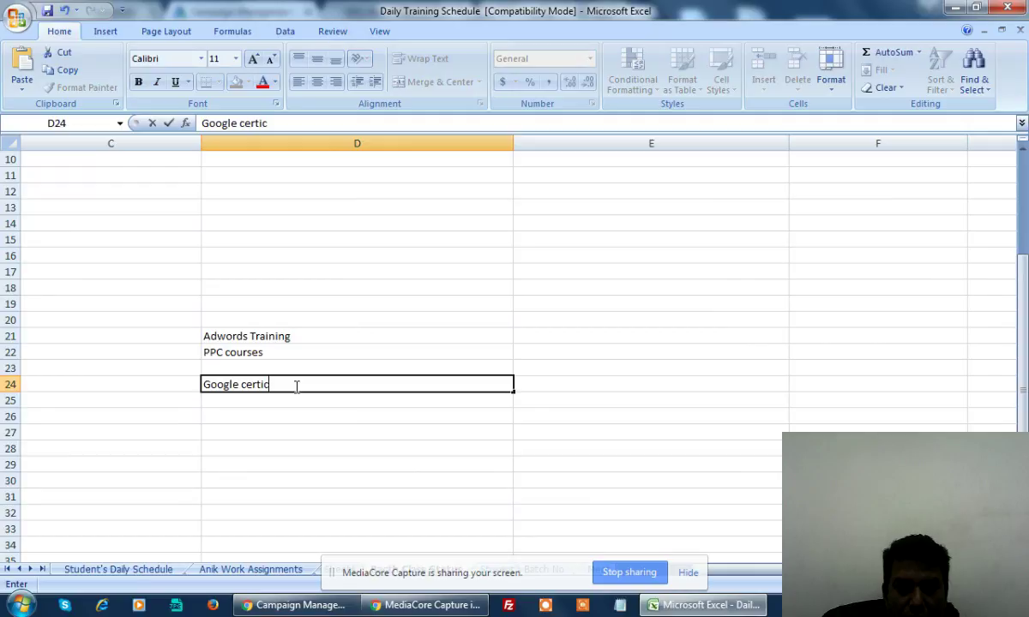
key(BackSpace)
text(fication)
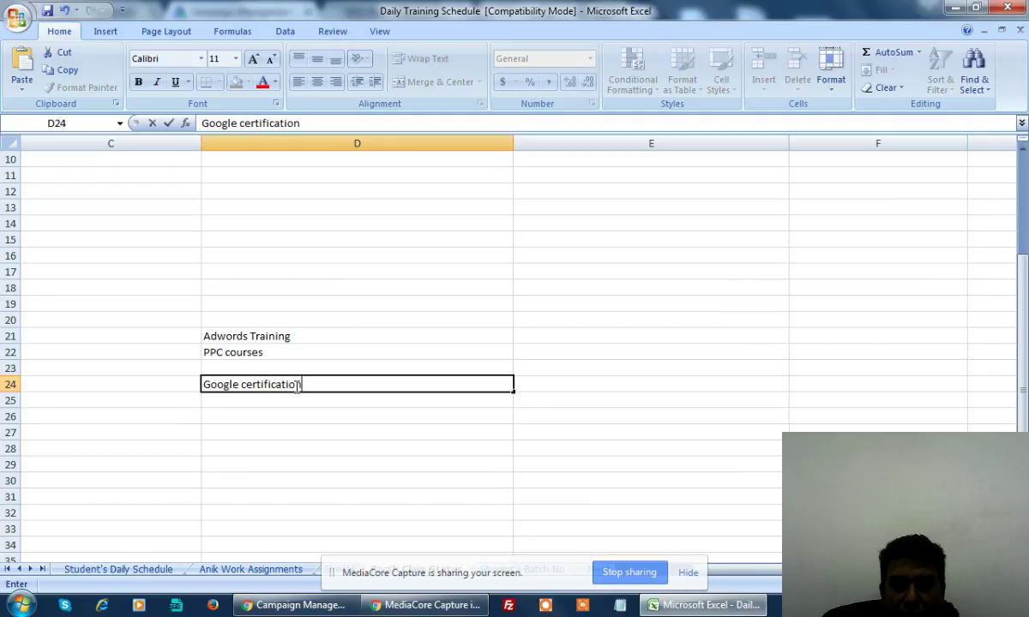
- Copy all the Google Certification sample keywords from AdWords and paste them into the Excel workbook starting at D25
key(alt+Tab)
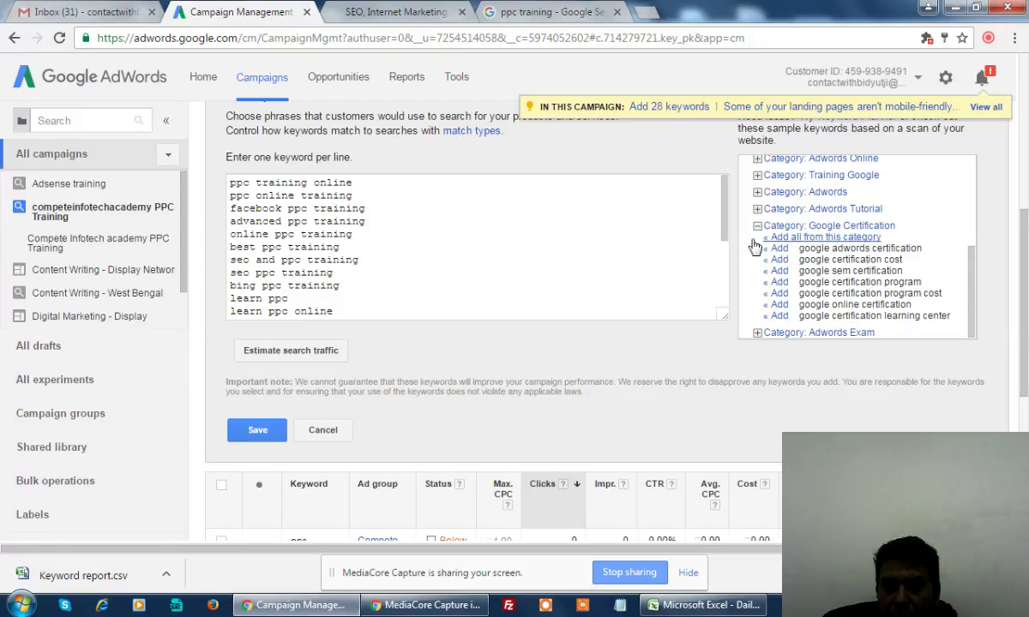
drag(776, 238, 902, 319)
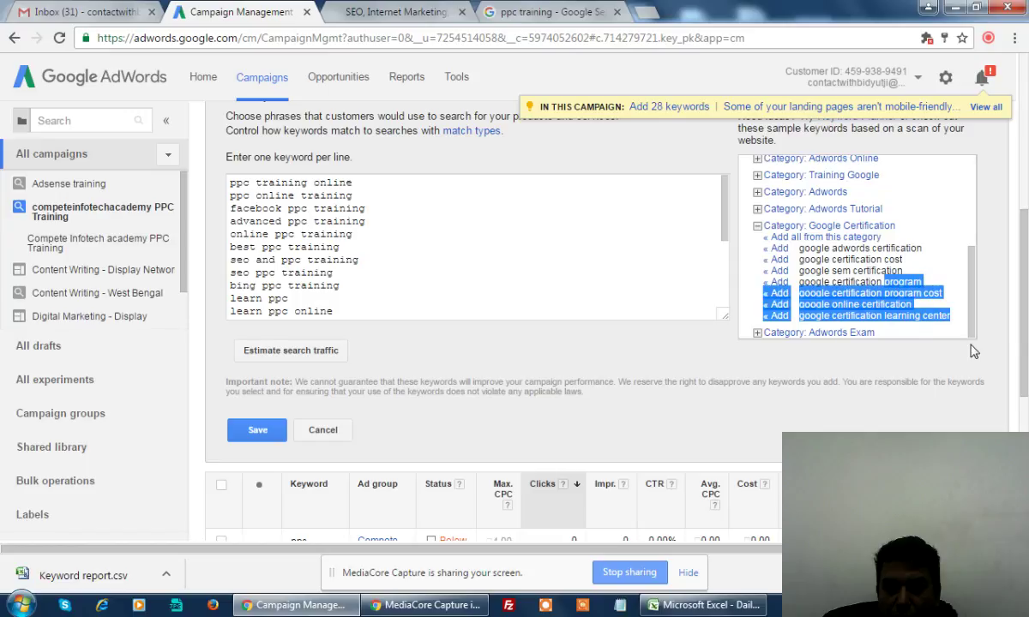
click(952, 322)
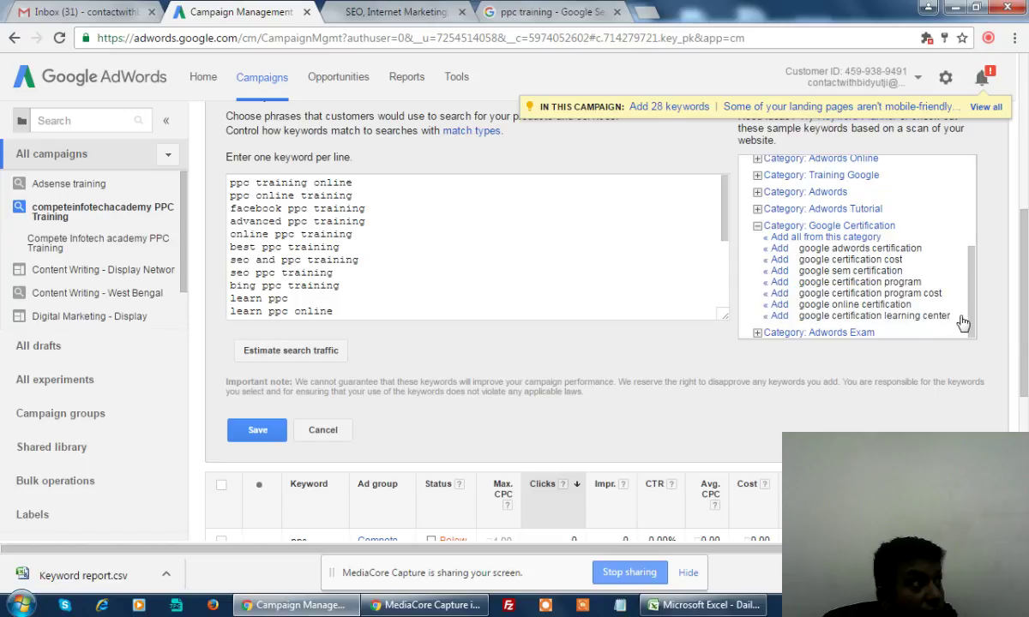
drag(960, 319, 746, 242)
key(ctrl+c)
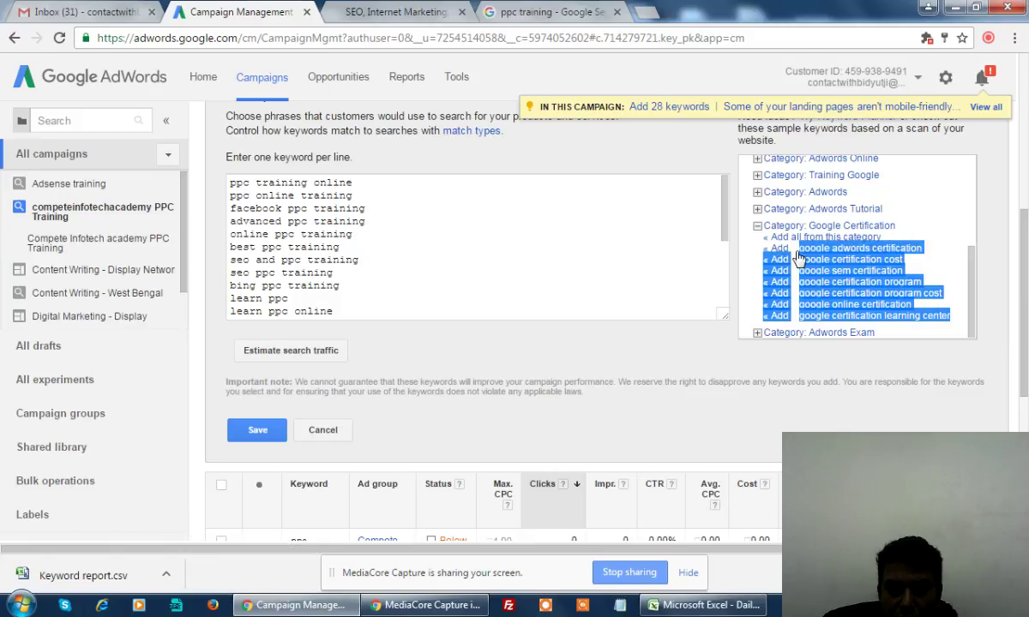
key(alt+Tab)
key(Return)
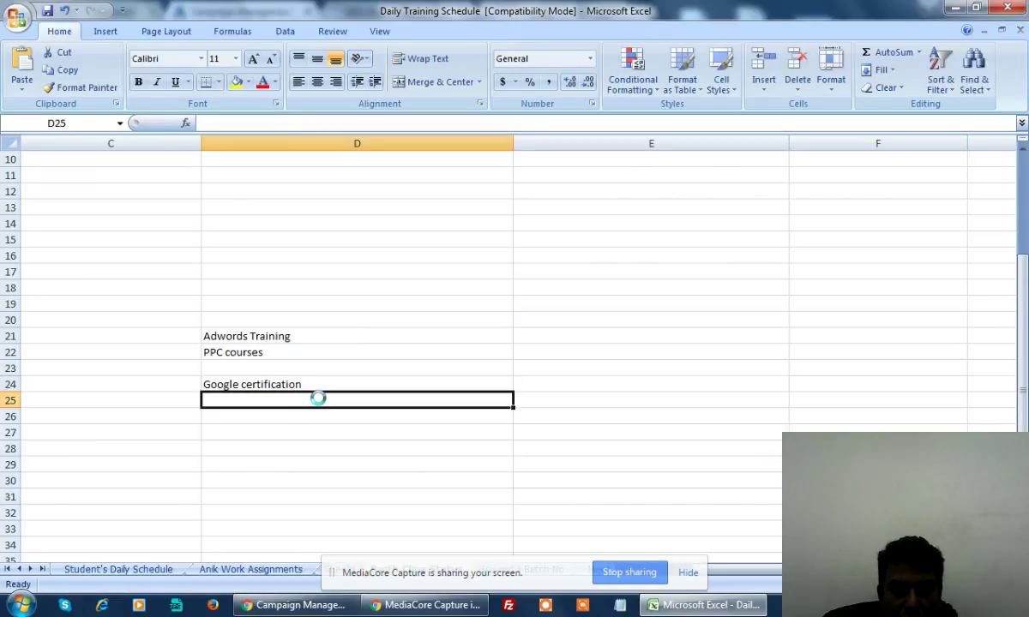
key(ctrl+v)
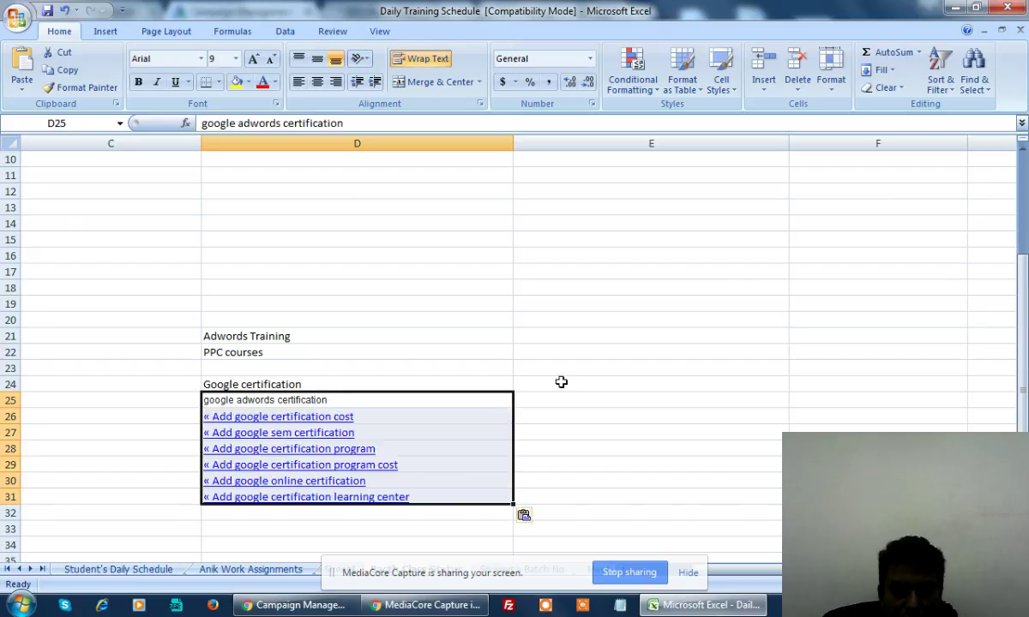
click(549, 355)
- Back in AdWords, add "google ppc training", "google ads training", "google training adwords", "adwords training google" and "google training courses" from the Training Google category
key(alt+Tab)
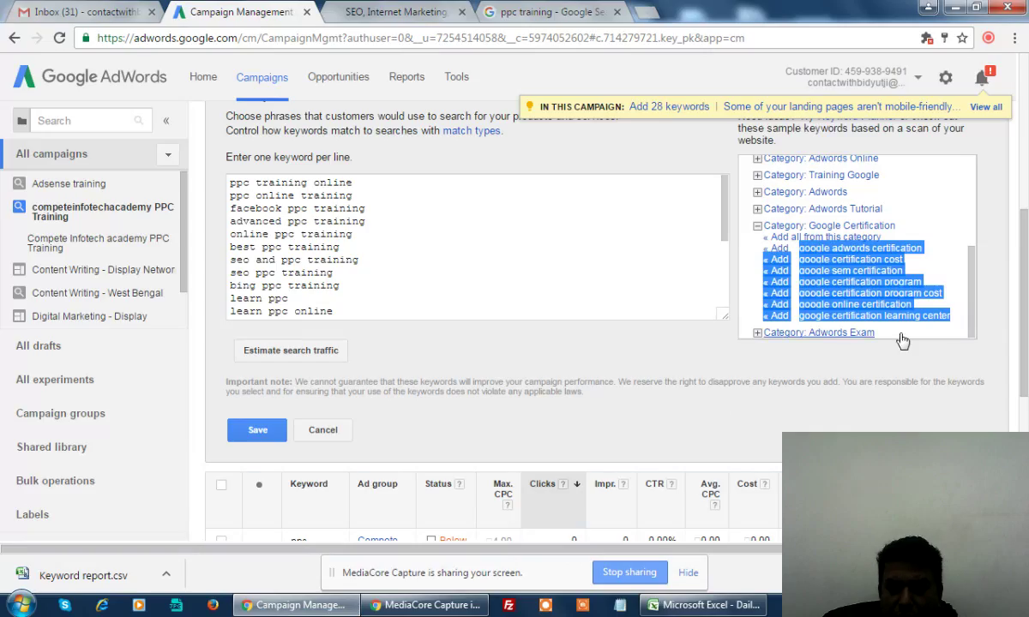
scroll(907, 245, up, 2)
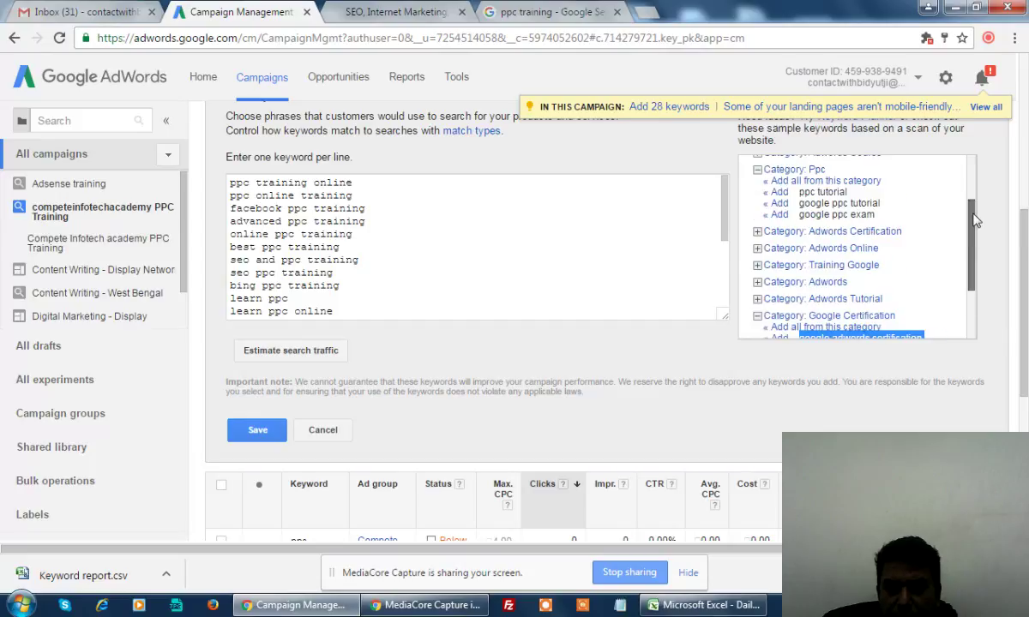
drag(975, 220, 976, 214)
click(815, 271)
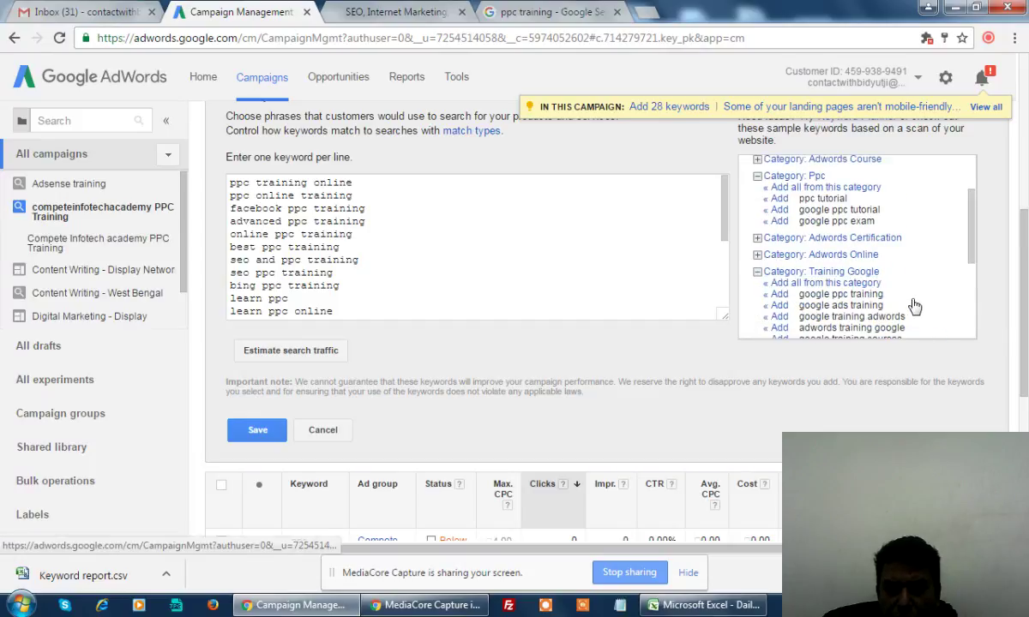
click(779, 296)
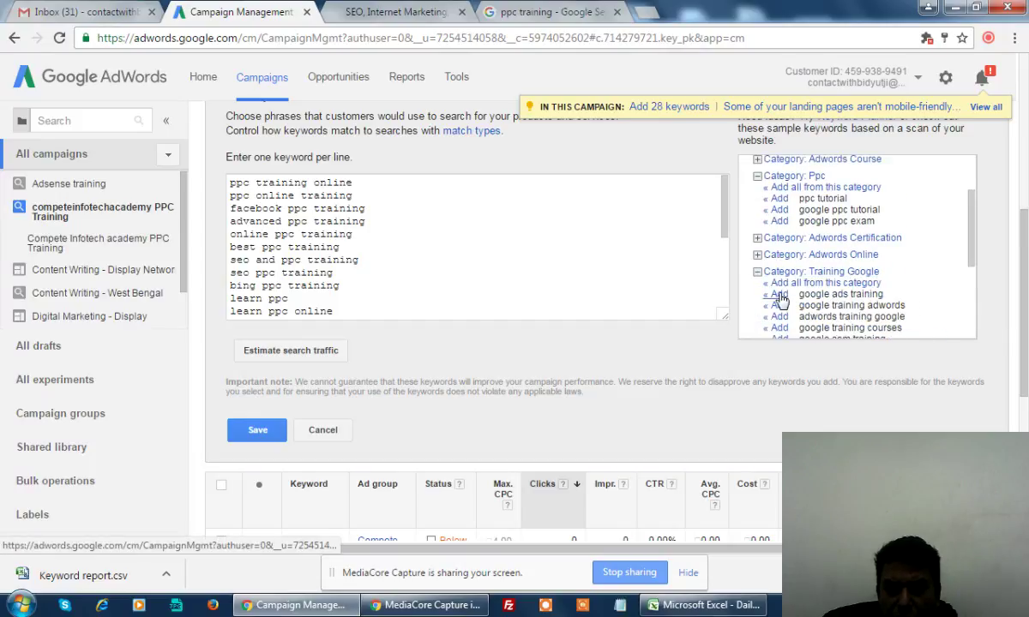
click(779, 296)
click(779, 296)
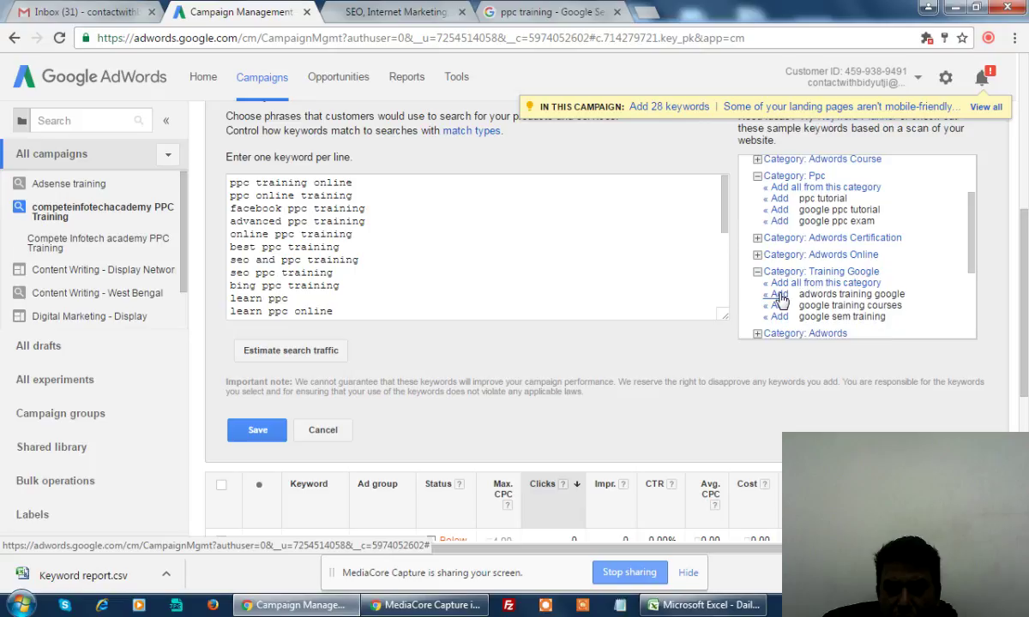
click(779, 296)
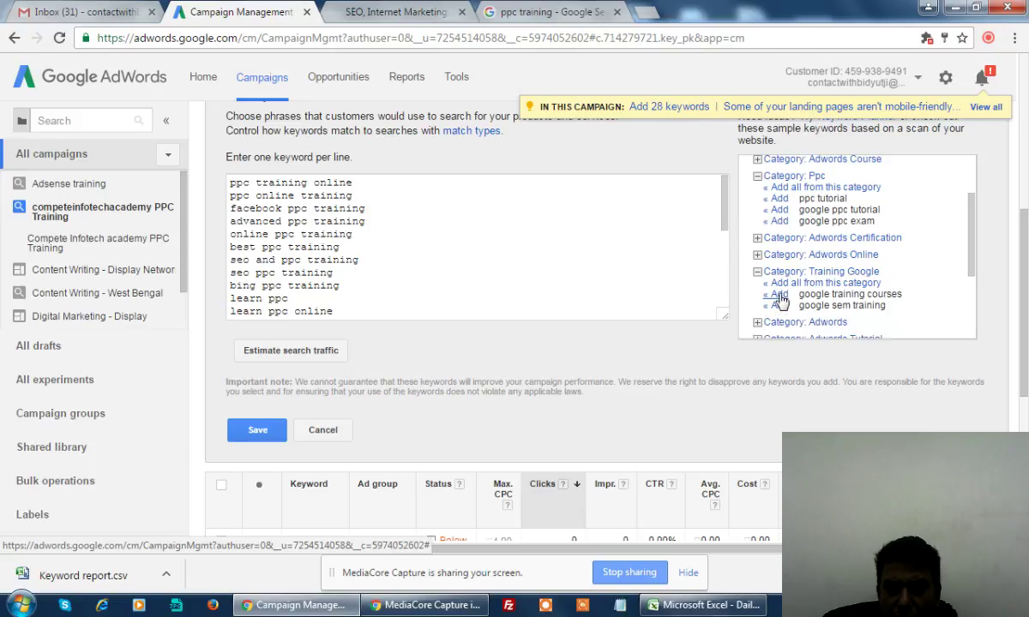
click(779, 296)
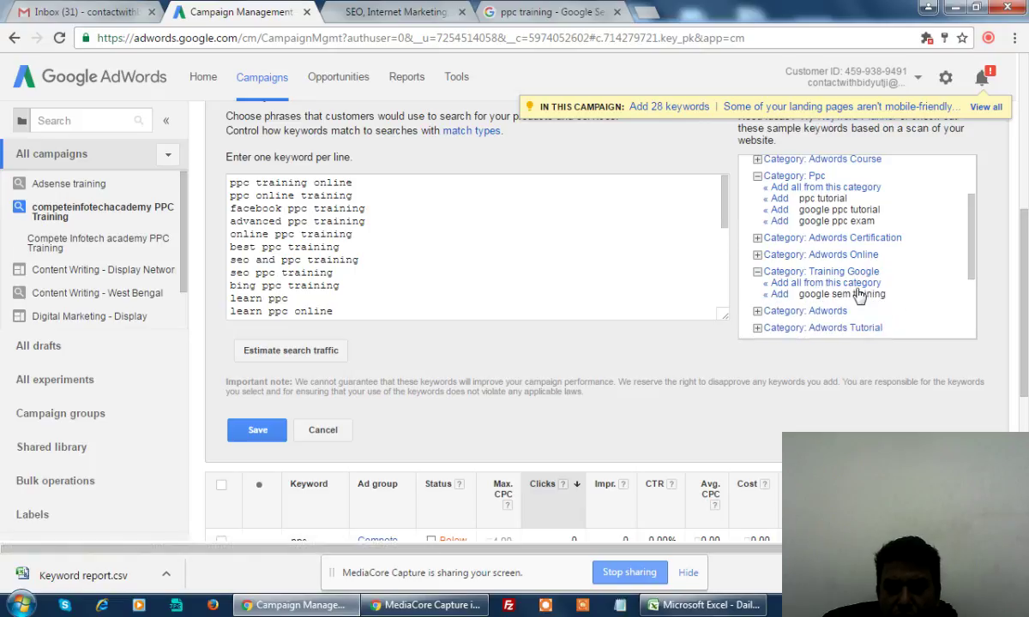
- Delete "google training courses" from the end of the new keyword list
scroll(725, 274, down, 3)
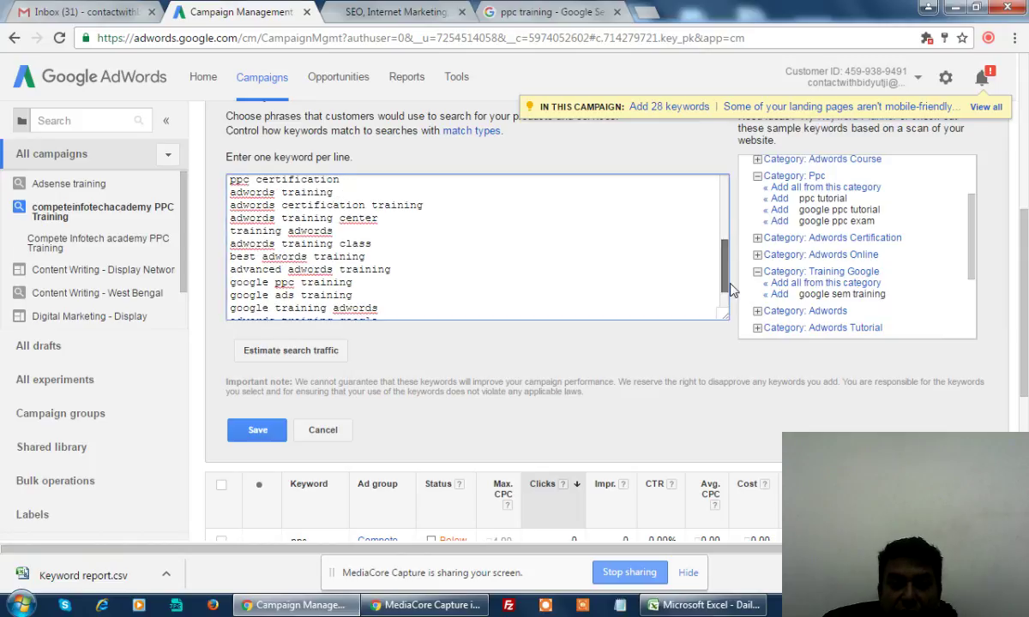
scroll(731, 289, down, 3)
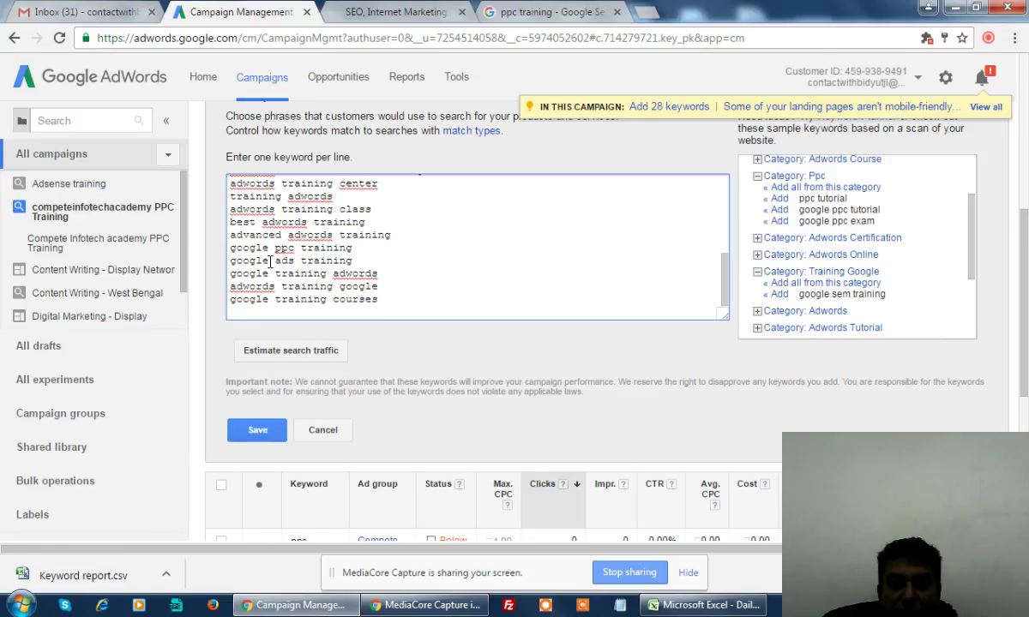
drag(269, 260, 331, 261)
drag(262, 300, 224, 300)
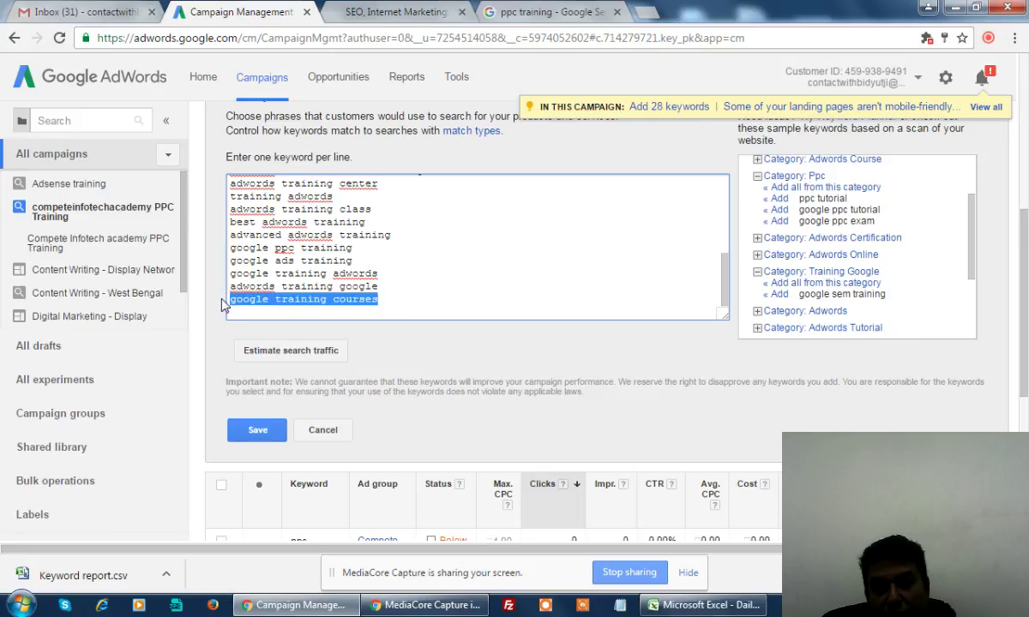
key(BackSpace)
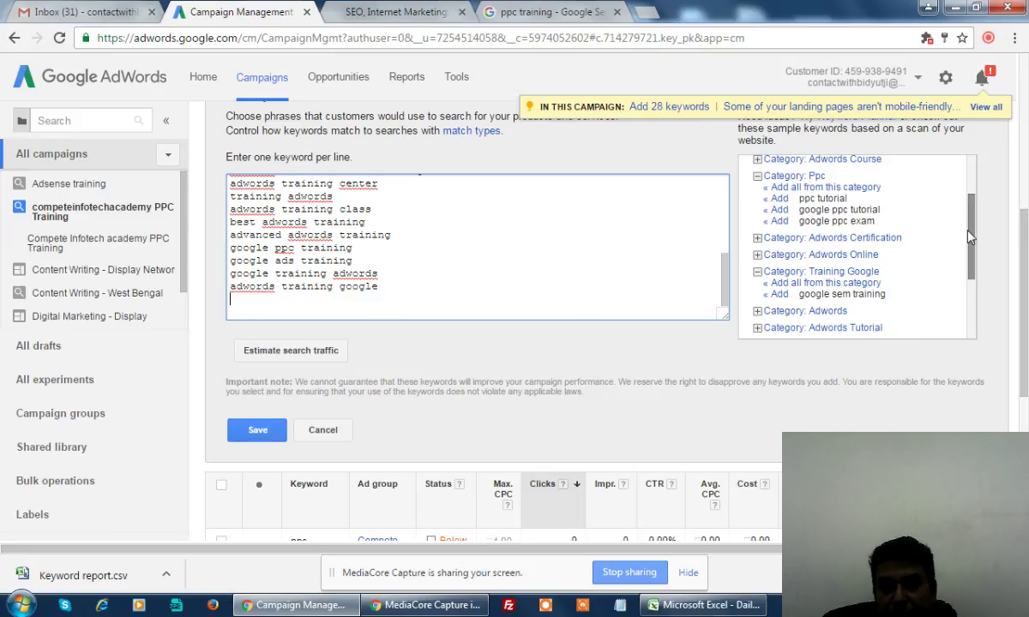
- Save the new keyword list to the Compete Infotech academy PPC Training ad group
drag(969, 236, 970, 208)
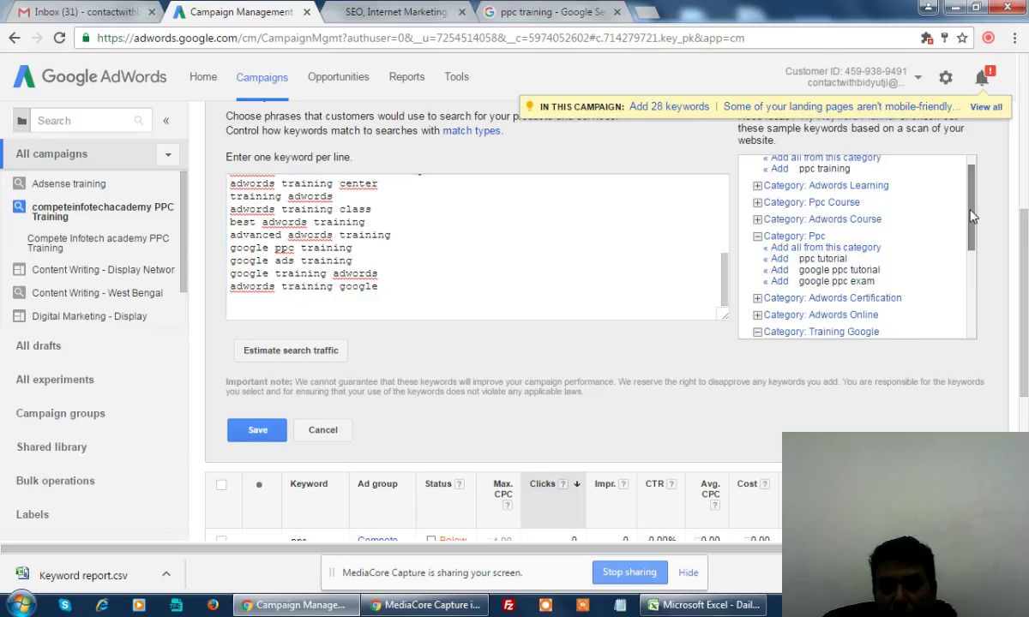
drag(971, 217, 972, 180)
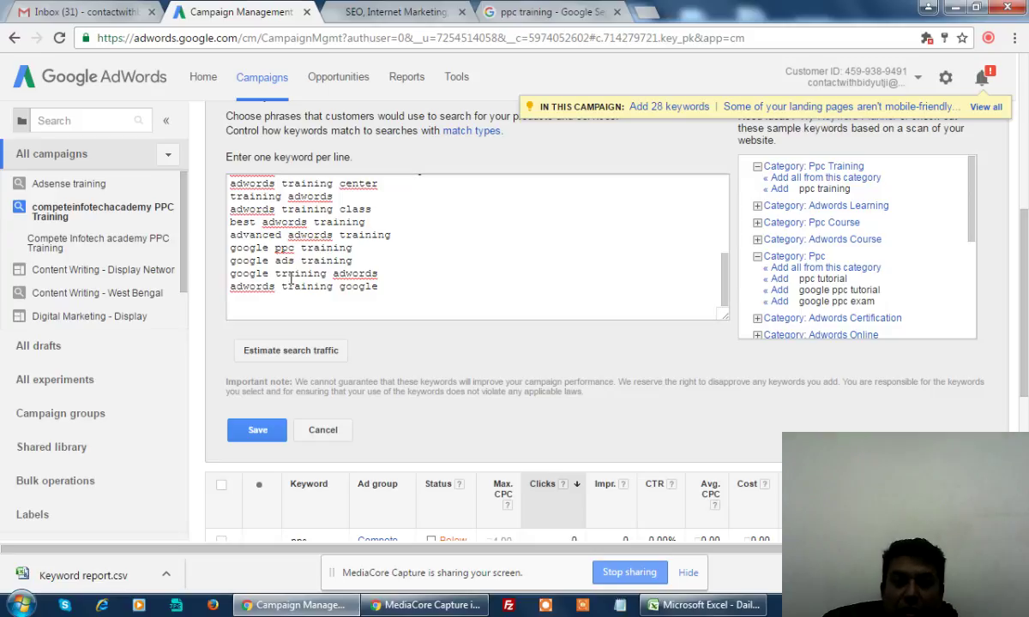
click(254, 429)
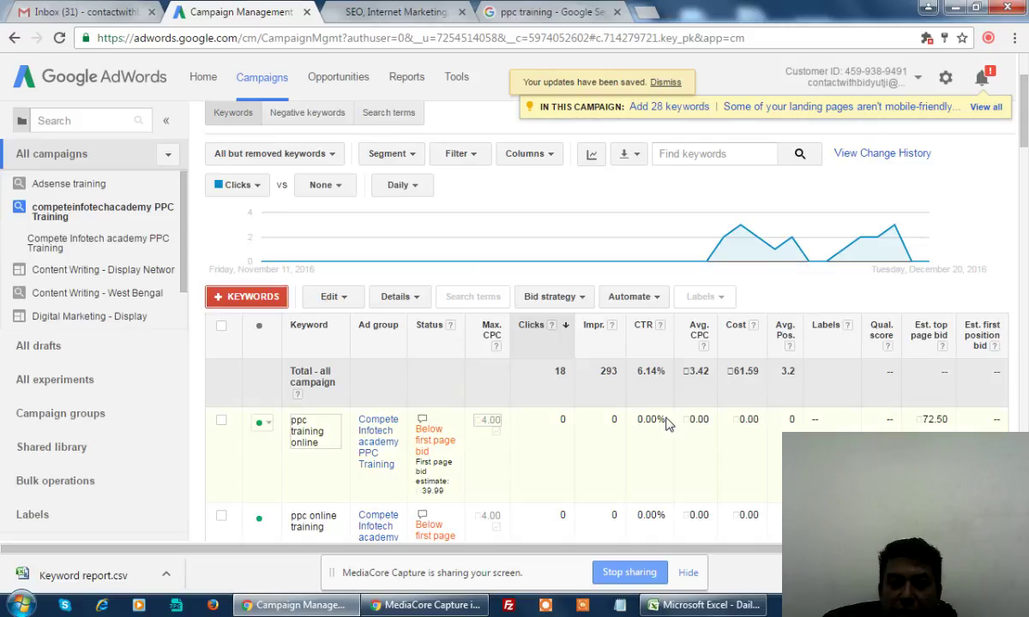
- Change the match type of all the PPC Training campaign's keywords from broad match to phrase match
scroll(665, 426, down, 2)
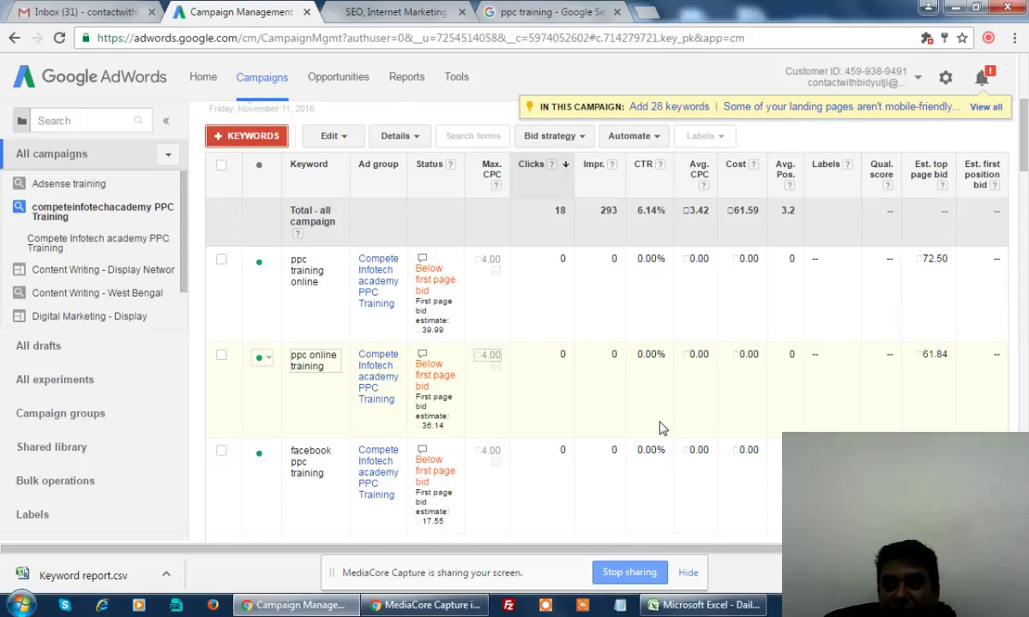
click(222, 166)
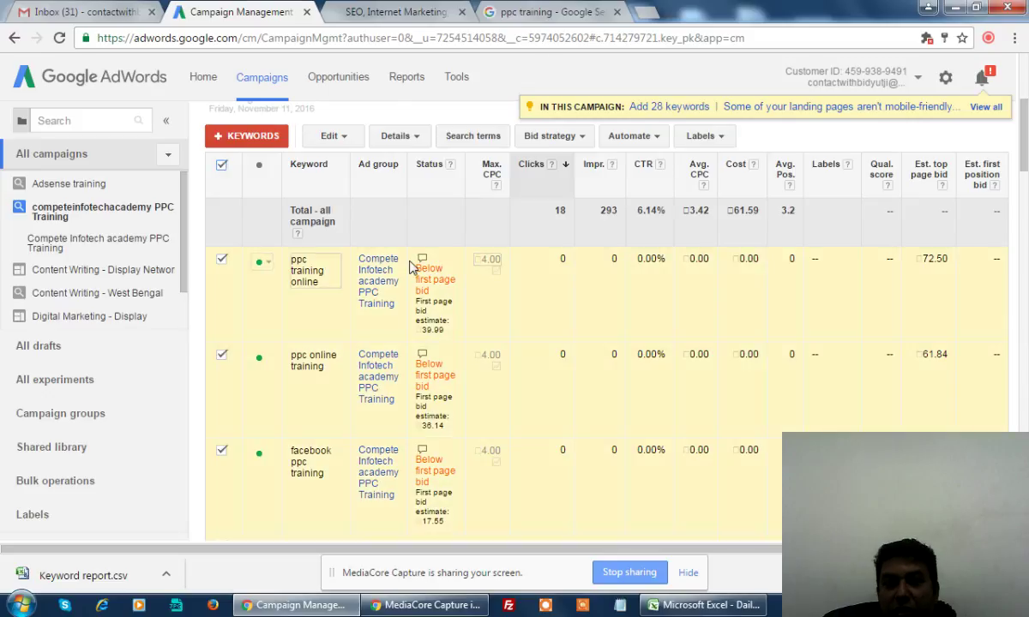
scroll(360, 186, up, 1)
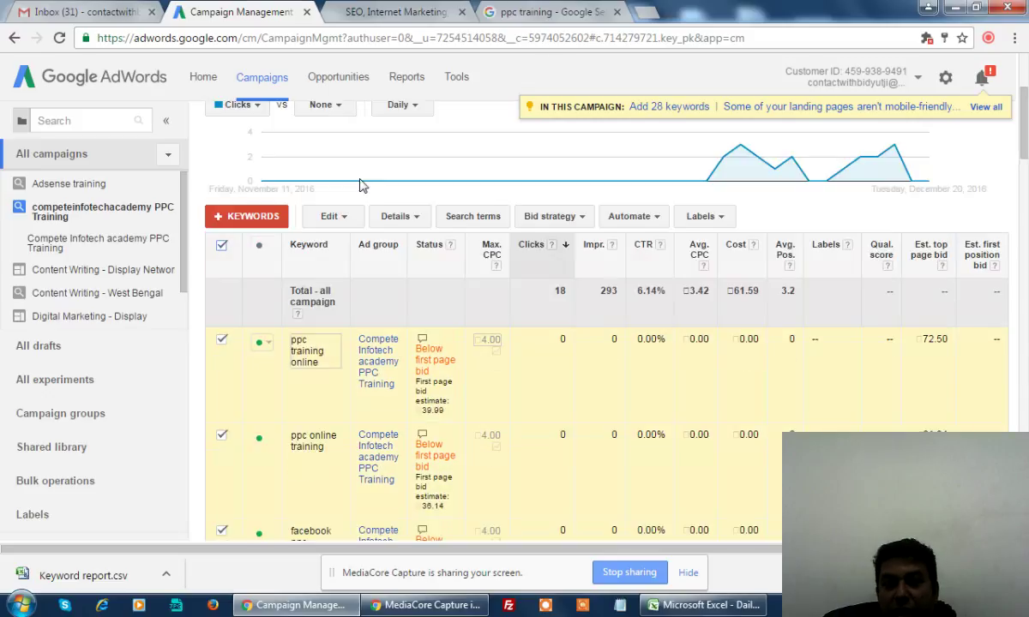
click(334, 218)
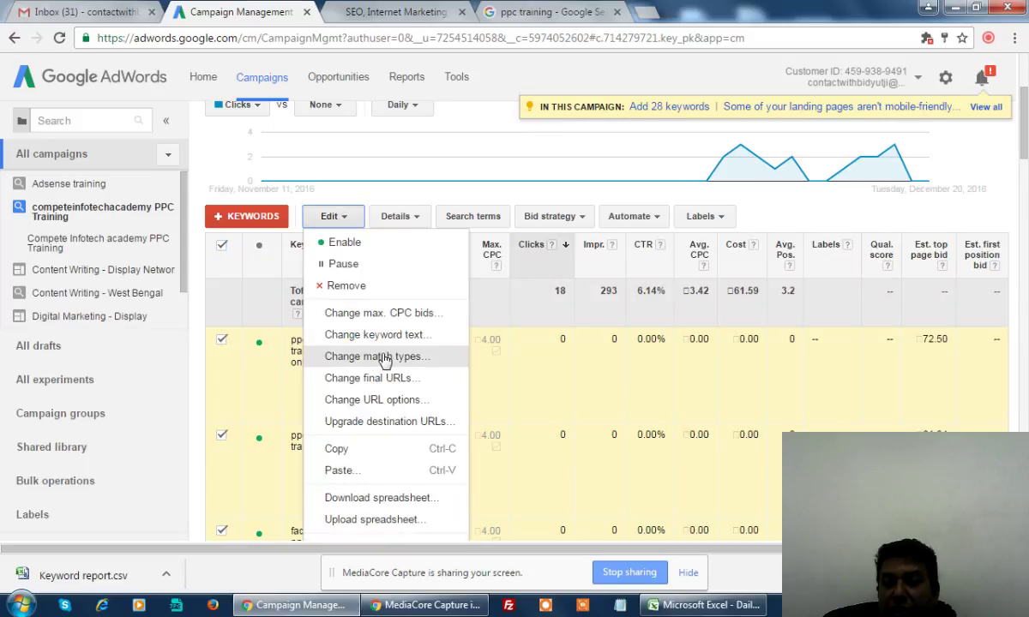
click(384, 360)
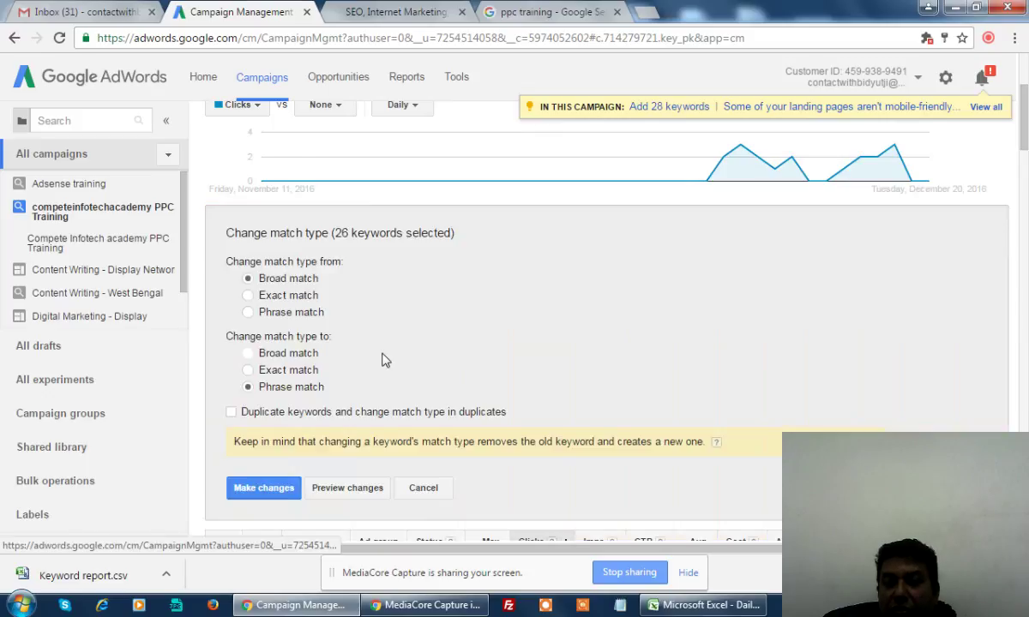
click(264, 488)
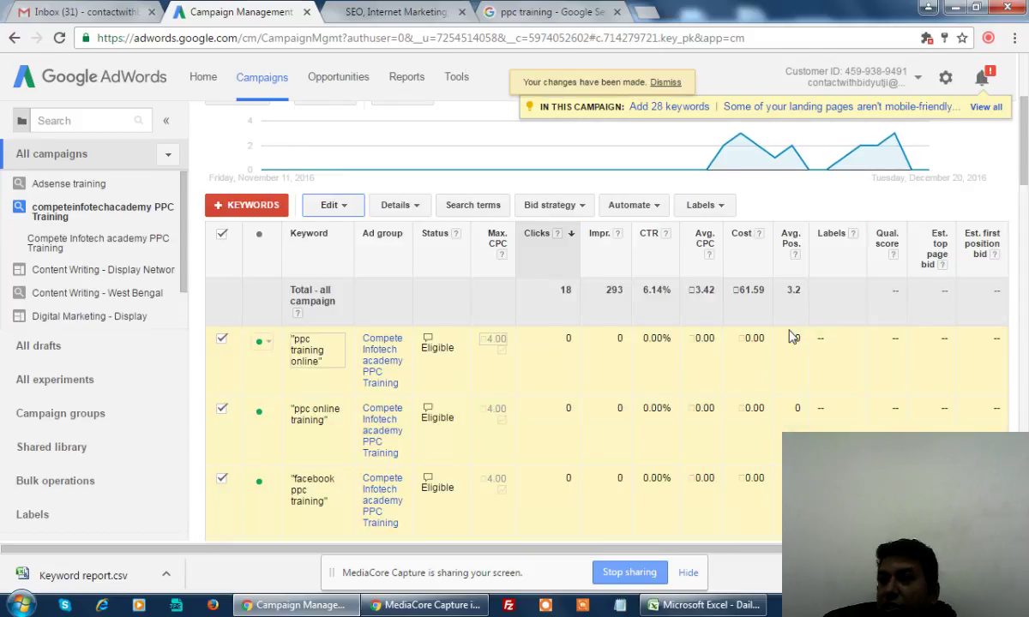
- Add the "Negative Keywords for Training" list to the PPC Training campaign at campaign level and save it
scroll(793, 337, down, 2)
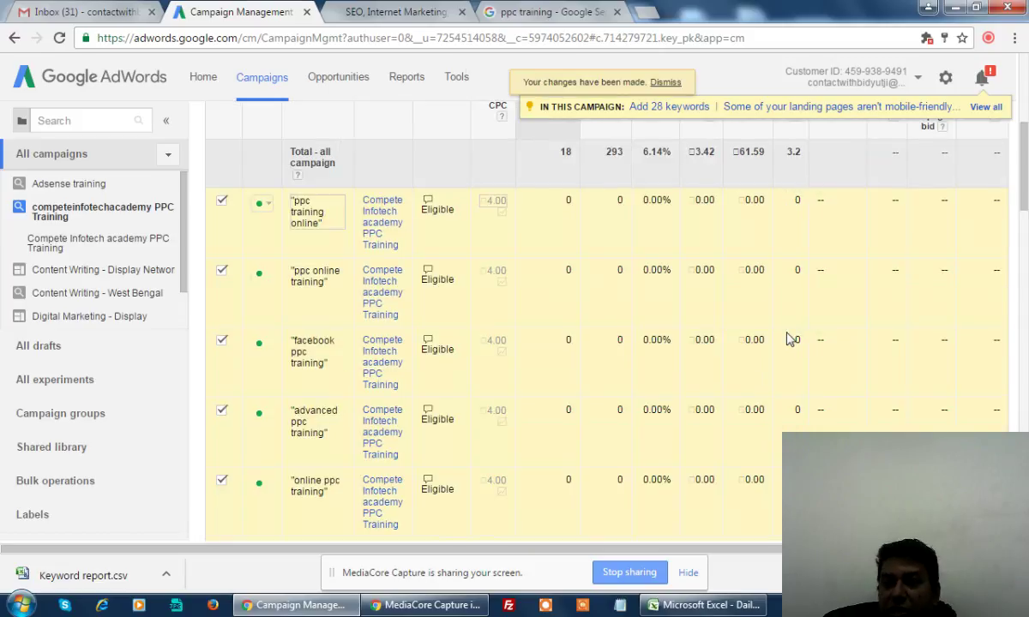
scroll(789, 338, down, 1)
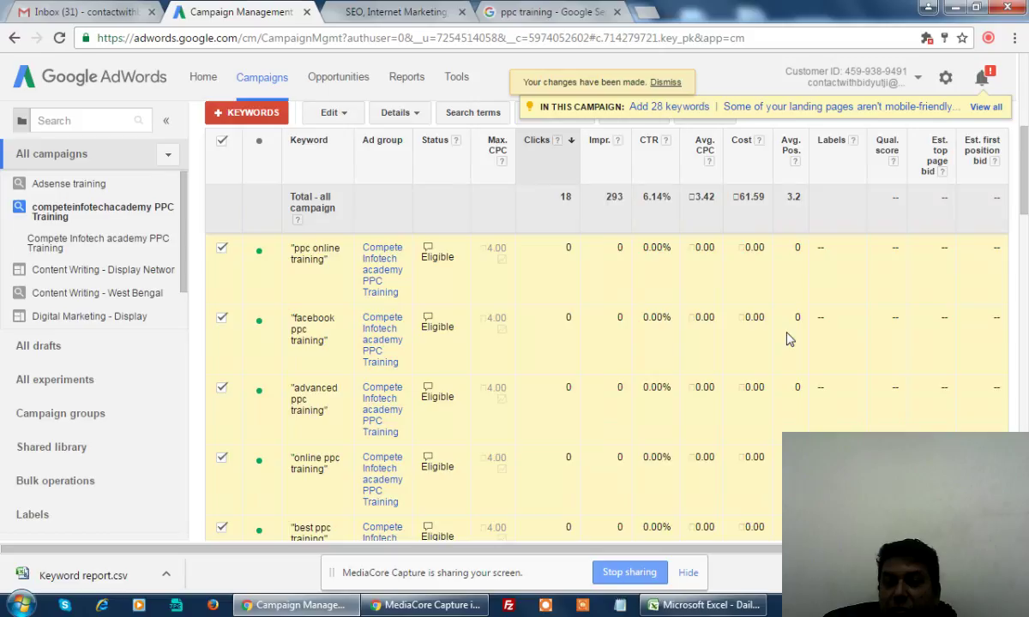
scroll(787, 339, down, 2)
scroll(668, 344, up, 7)
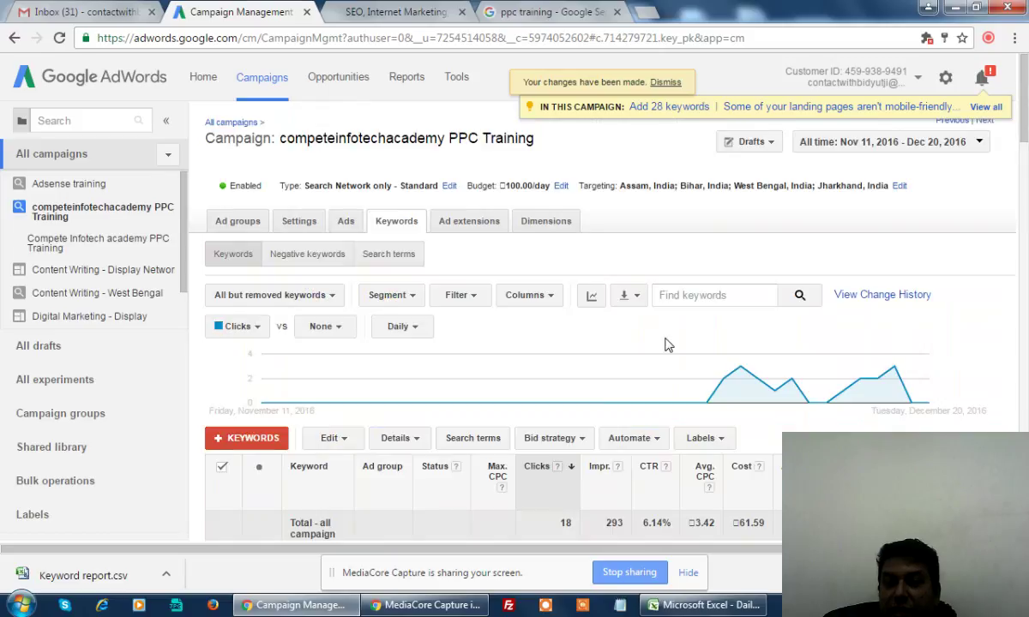
click(306, 255)
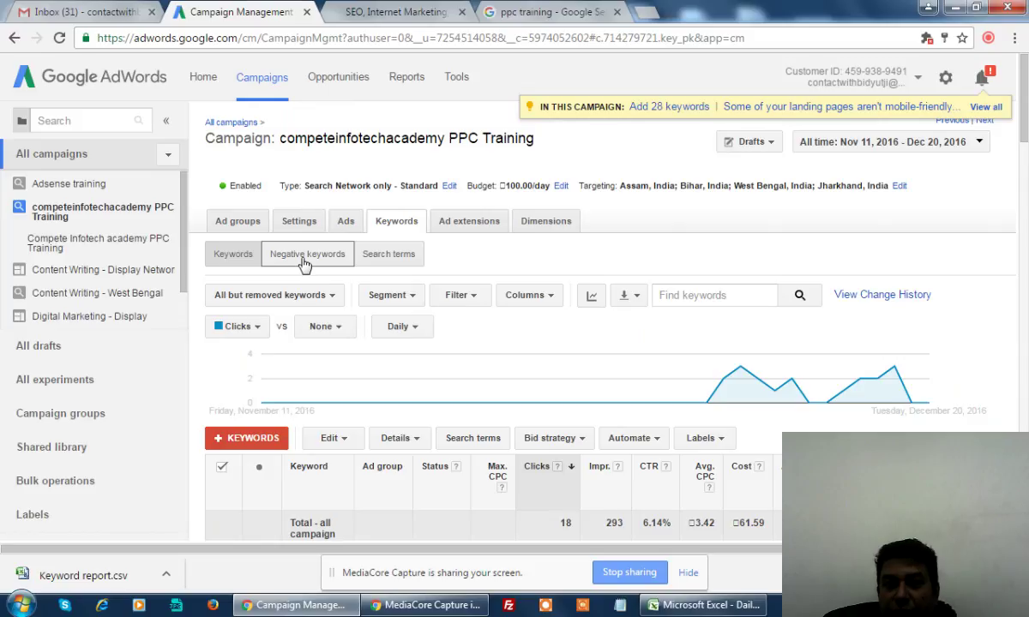
click(315, 259)
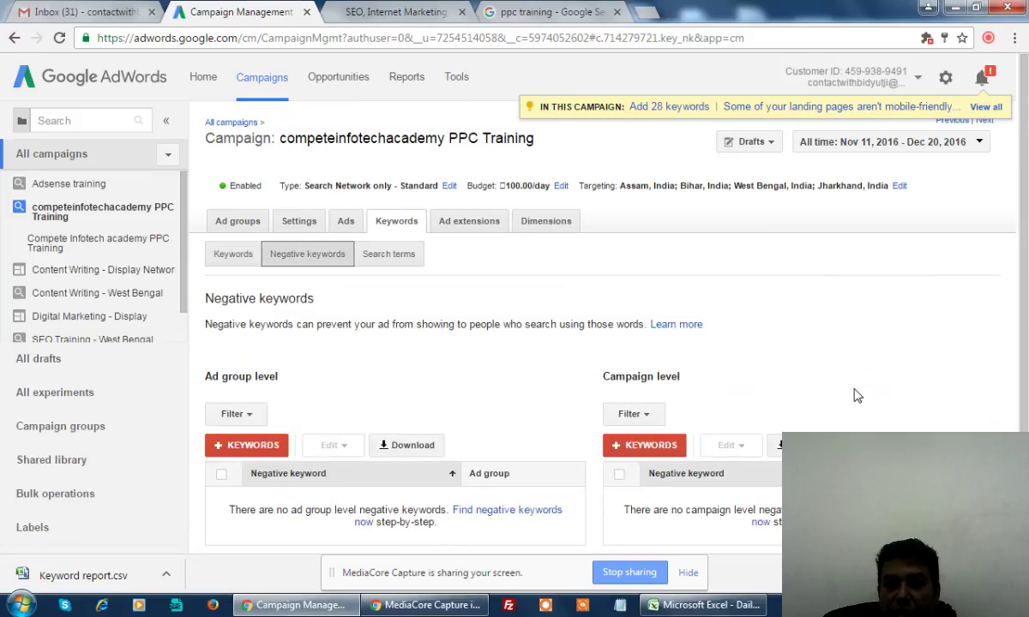
scroll(853, 394, down, 2)
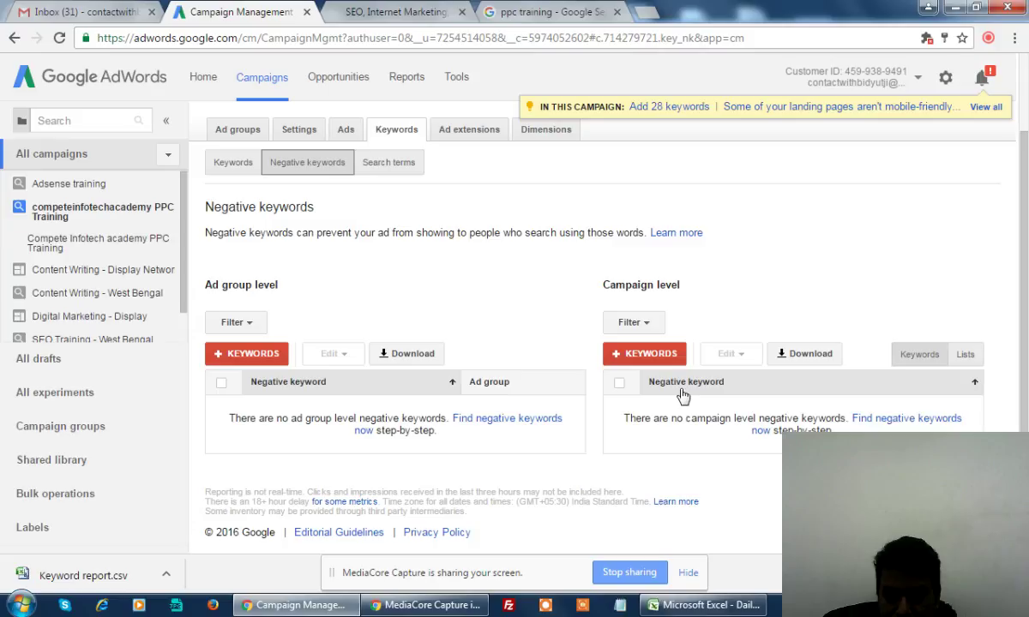
click(965, 354)
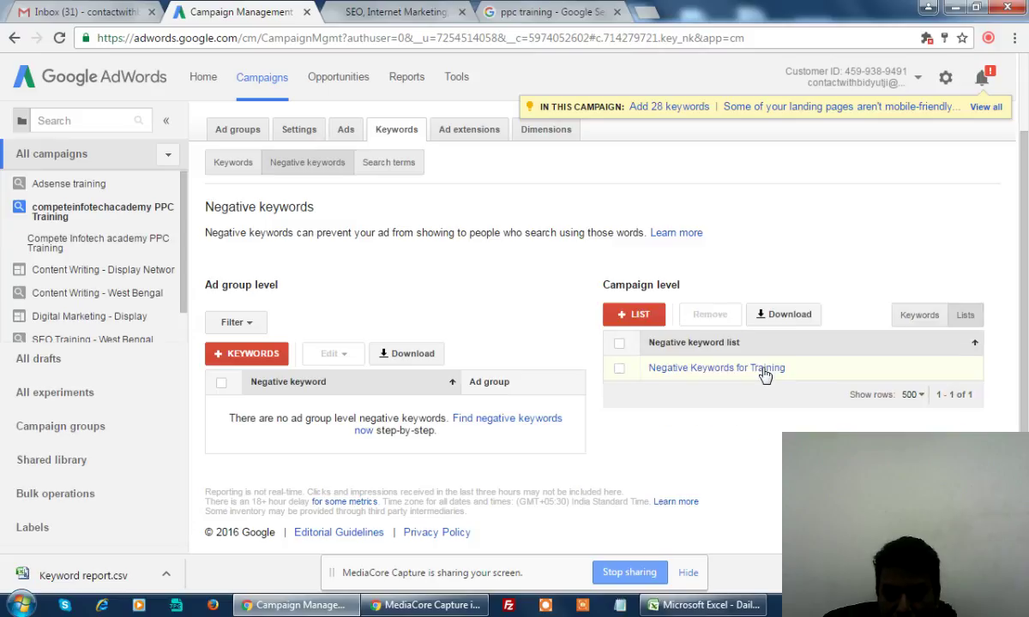
click(619, 369)
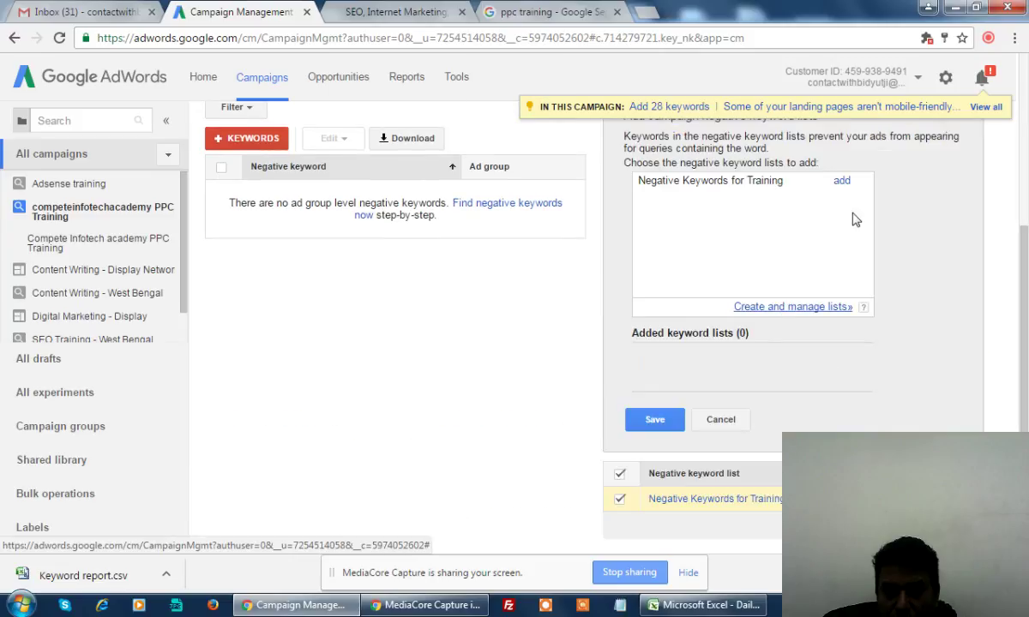
click(841, 181)
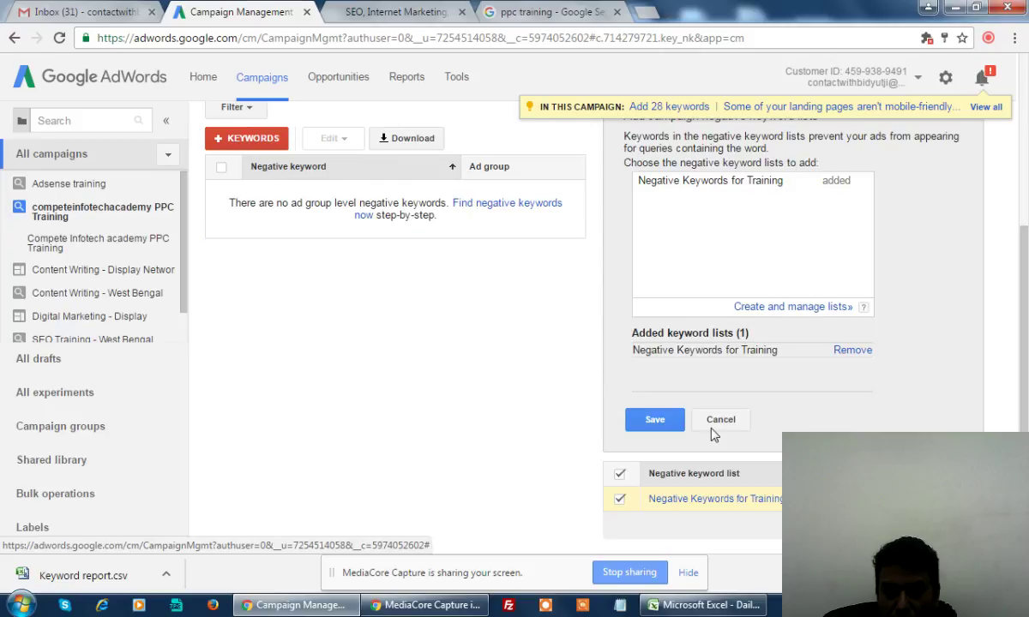
click(655, 420)
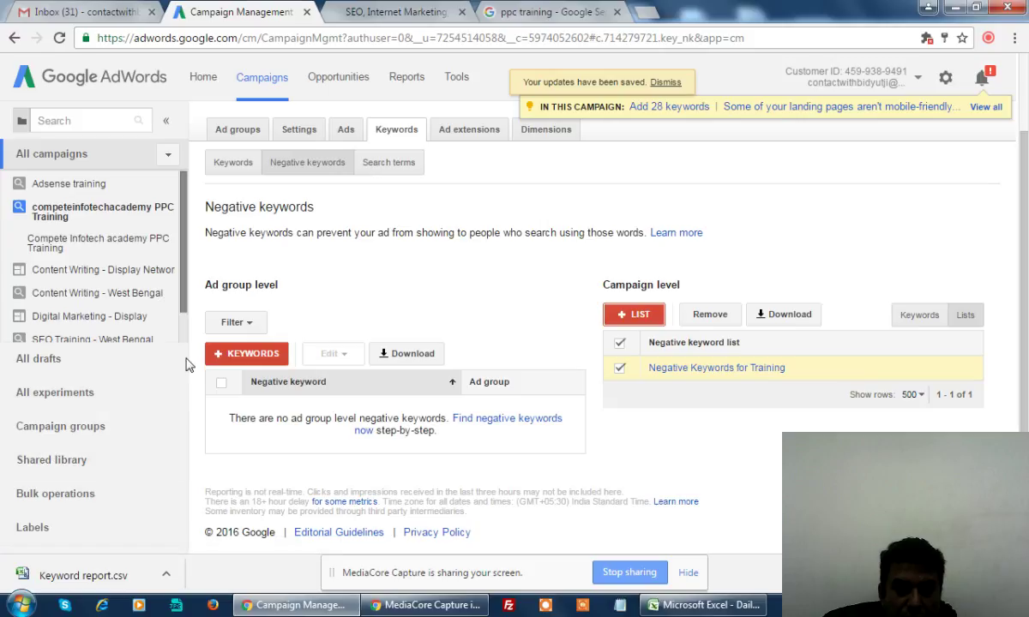
- Open the "Negative Keywords for Training" list in the shared library and examine its negative keywords and match types
click(81, 463)
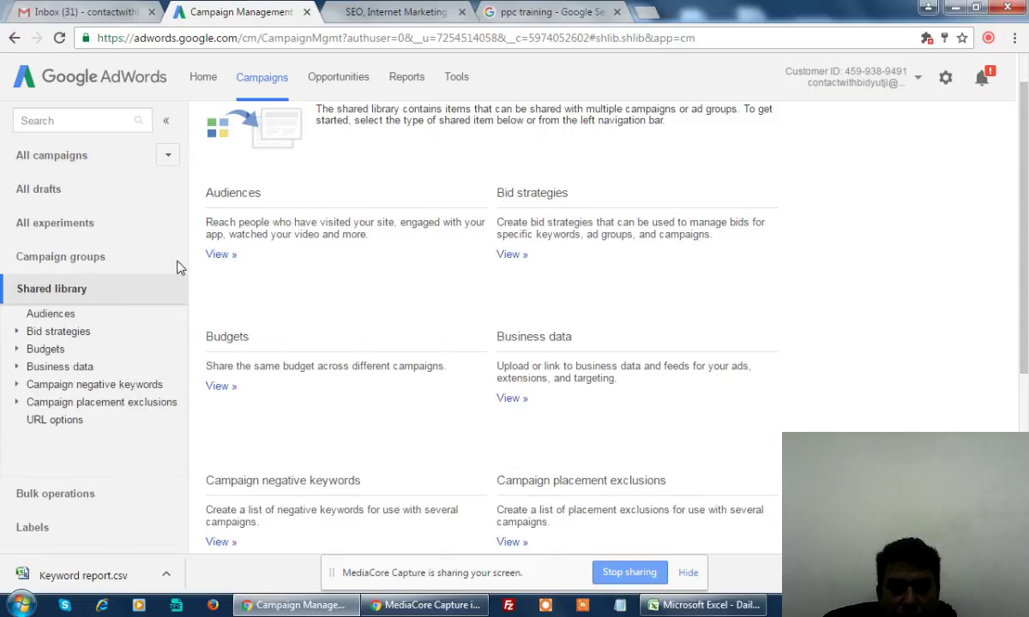
click(219, 541)
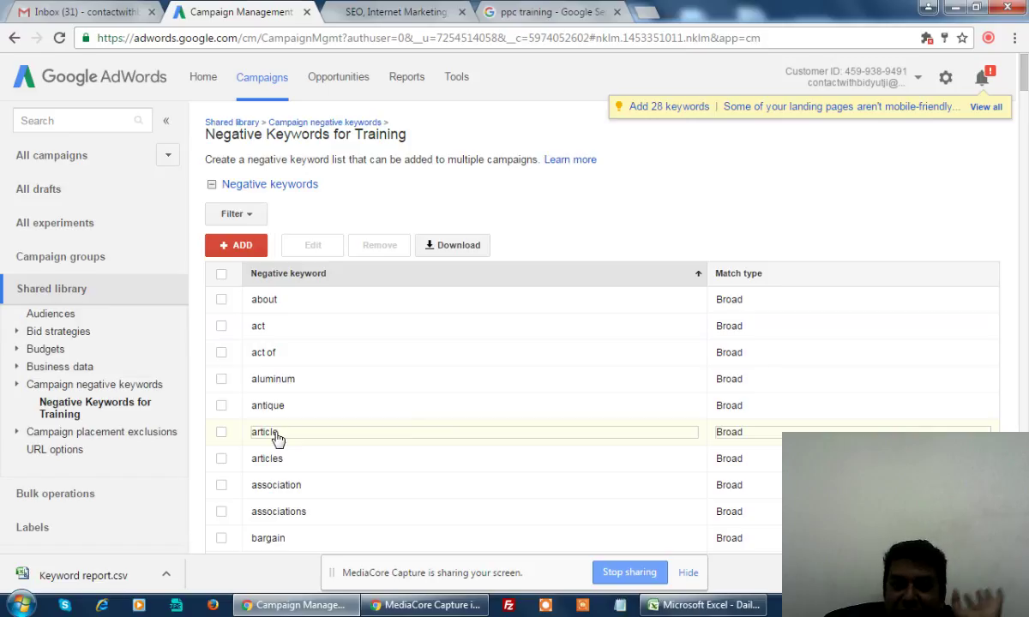
scroll(280, 504, down, 1)
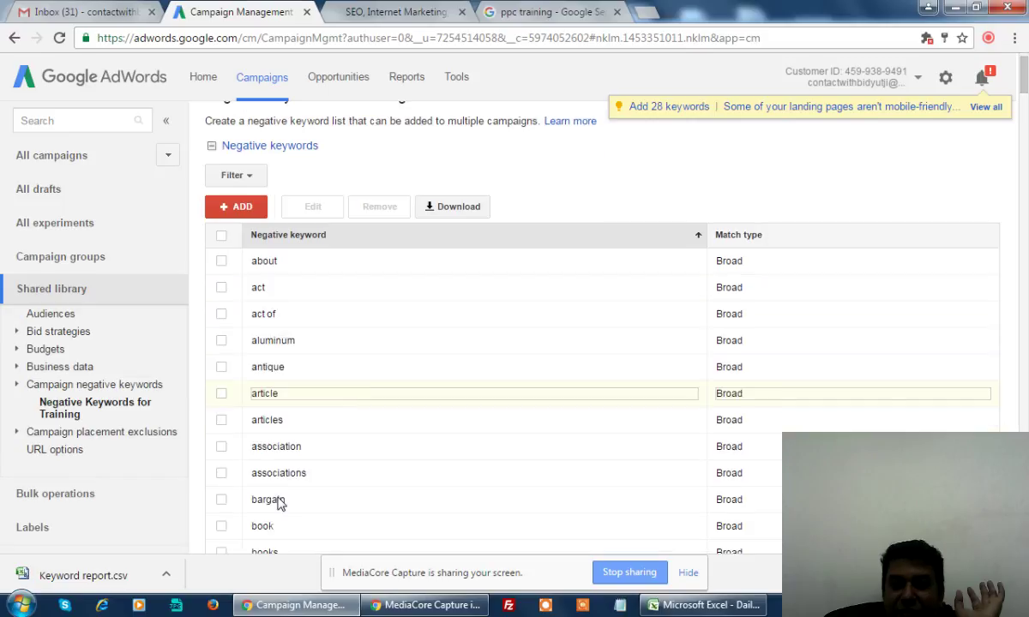
scroll(280, 504, down, 3)
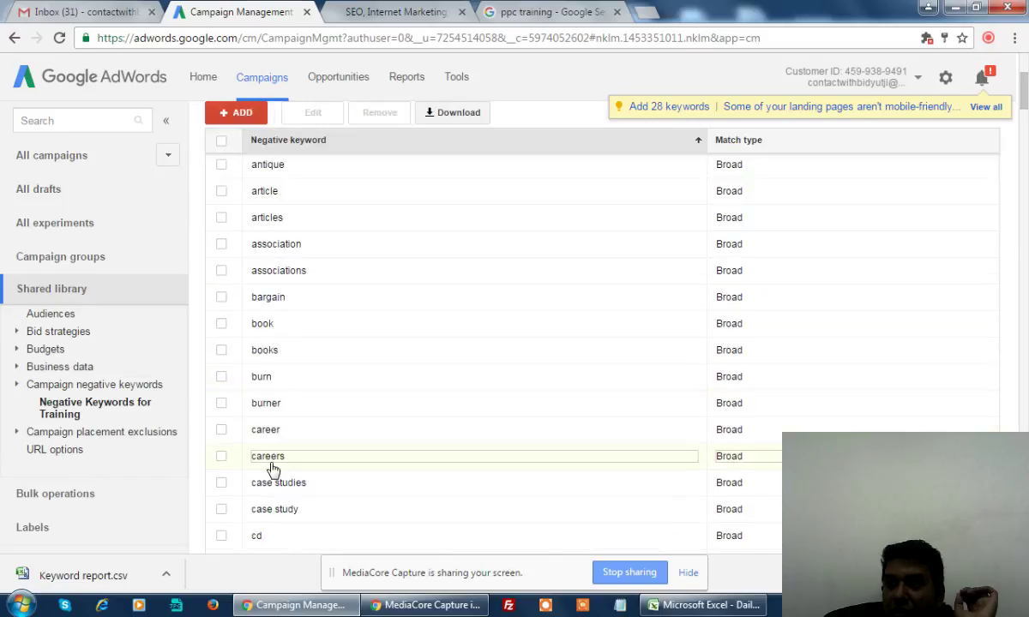
scroll(273, 470, down, 5)
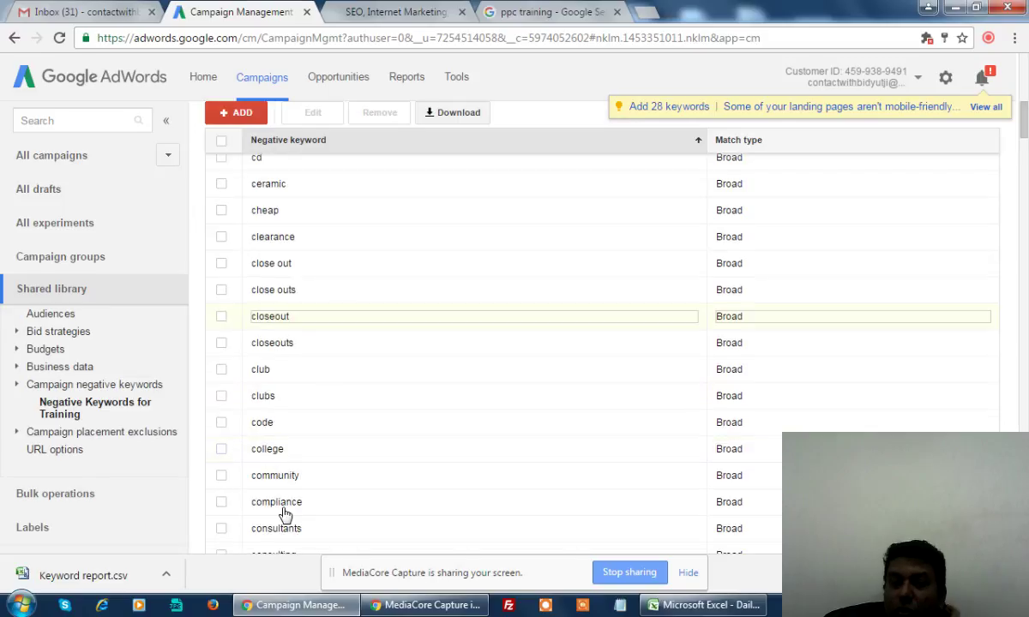
scroll(286, 514, down, 4)
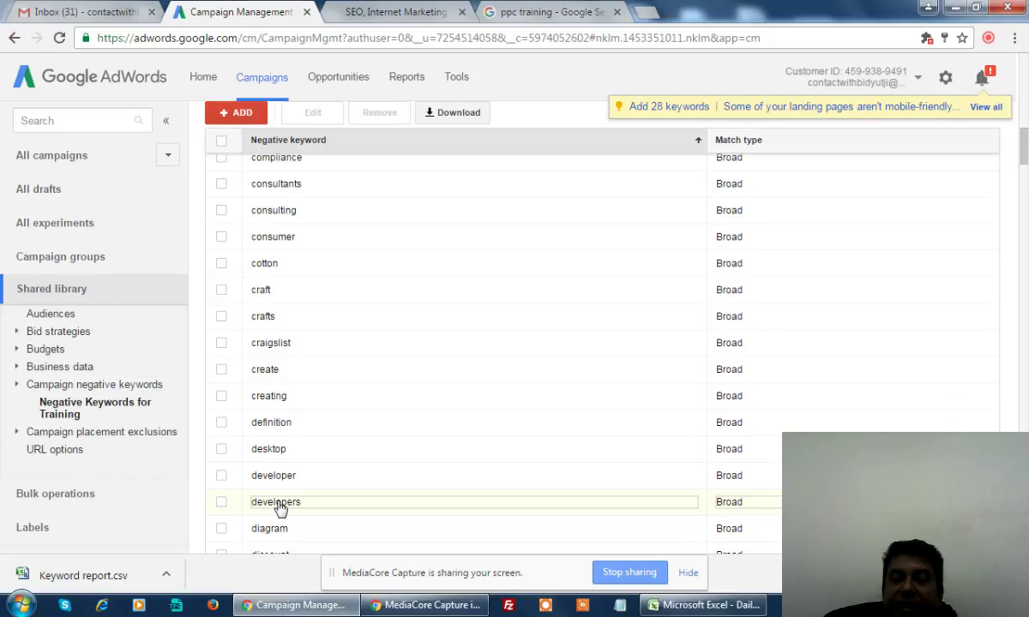
scroll(281, 509, down, 6)
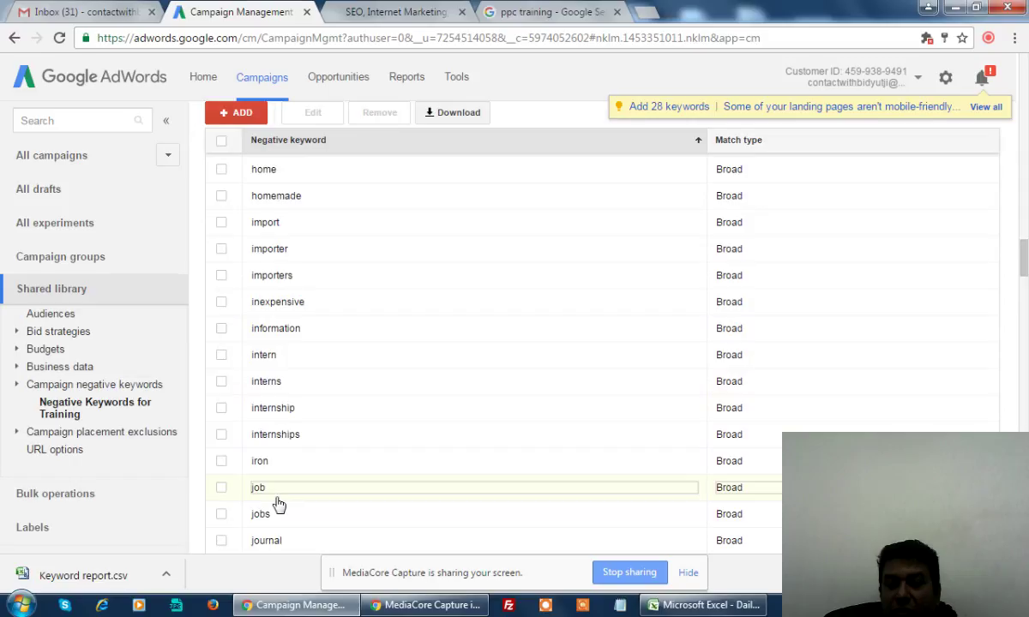
scroll(279, 506, down, 5)
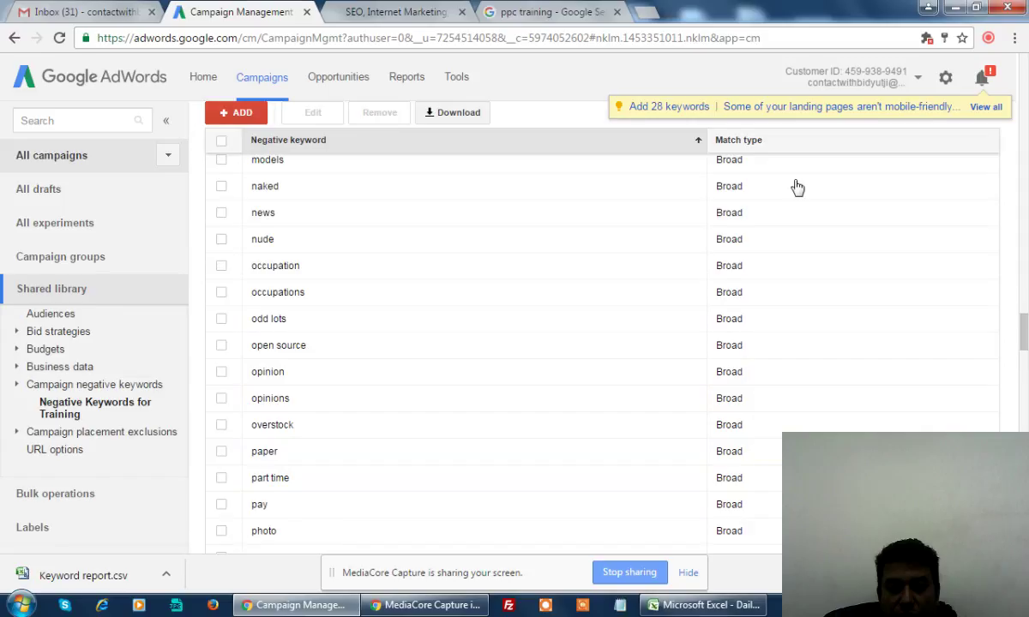
- Return to the competeinfotechacademy PPC Training campaign's ads and start a new expanded text ad
key(alt+Left)
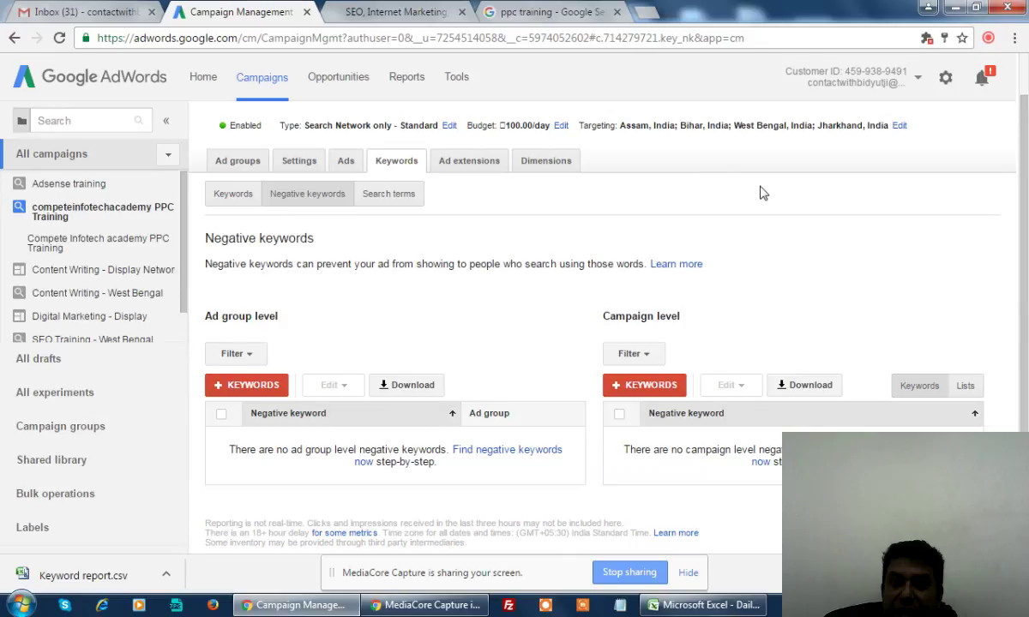
key(alt+Left)
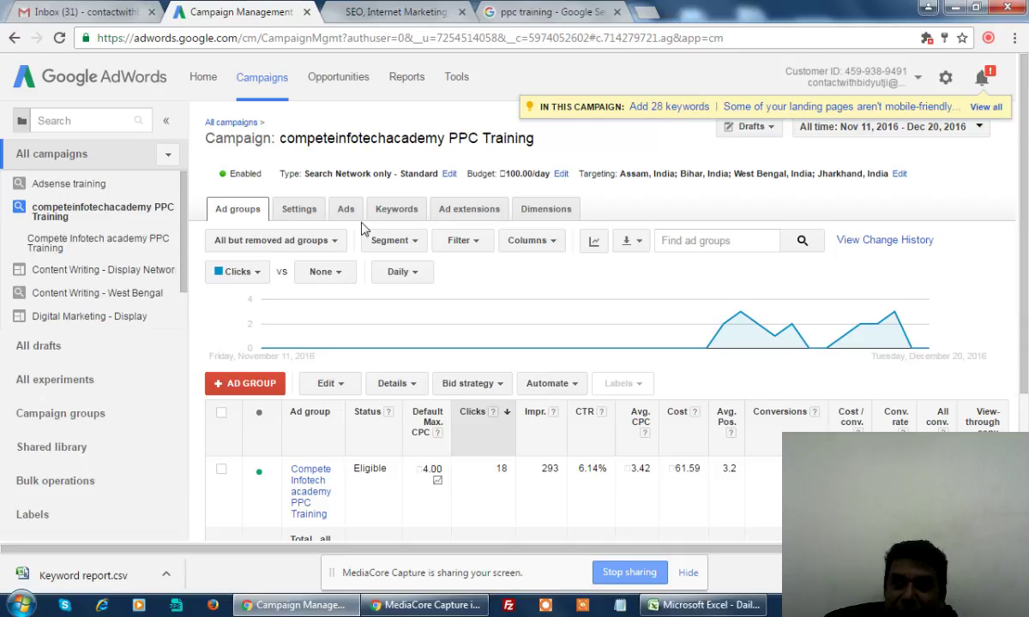
scroll(364, 229, down, 1)
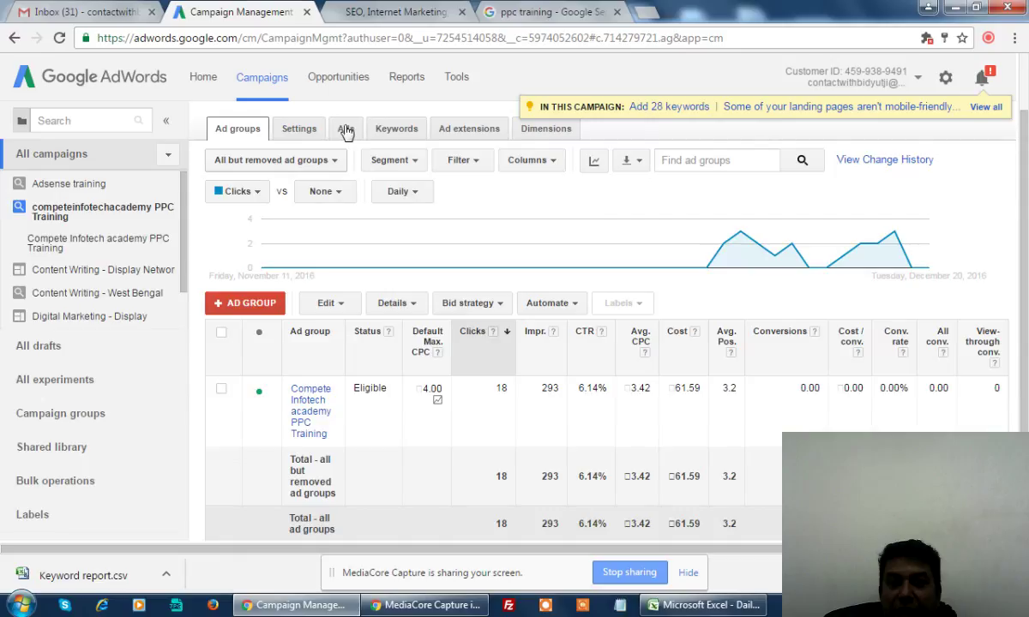
click(345, 128)
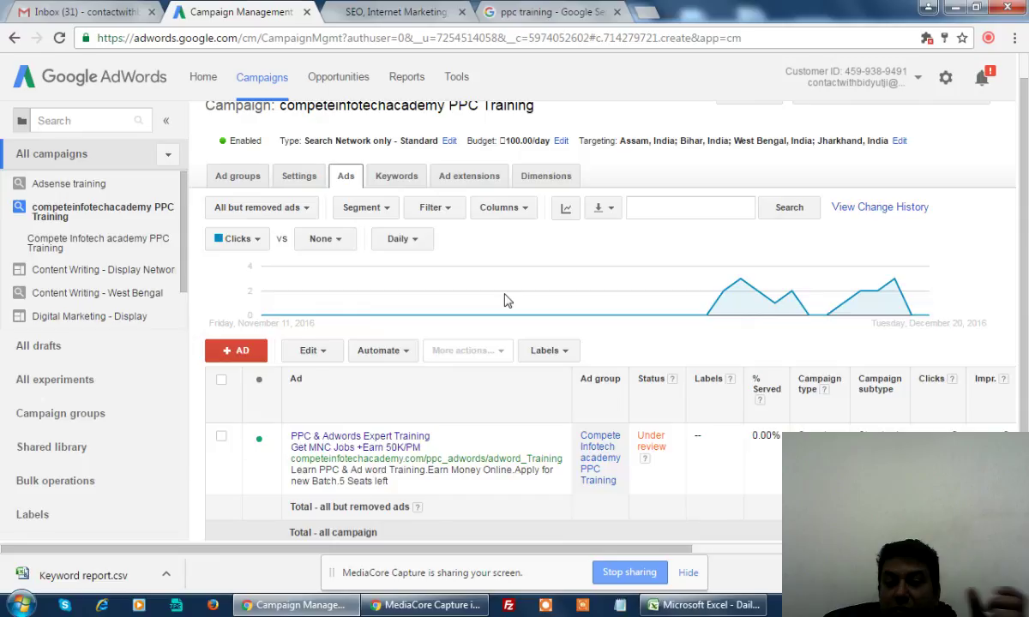
scroll(506, 300, down, 3)
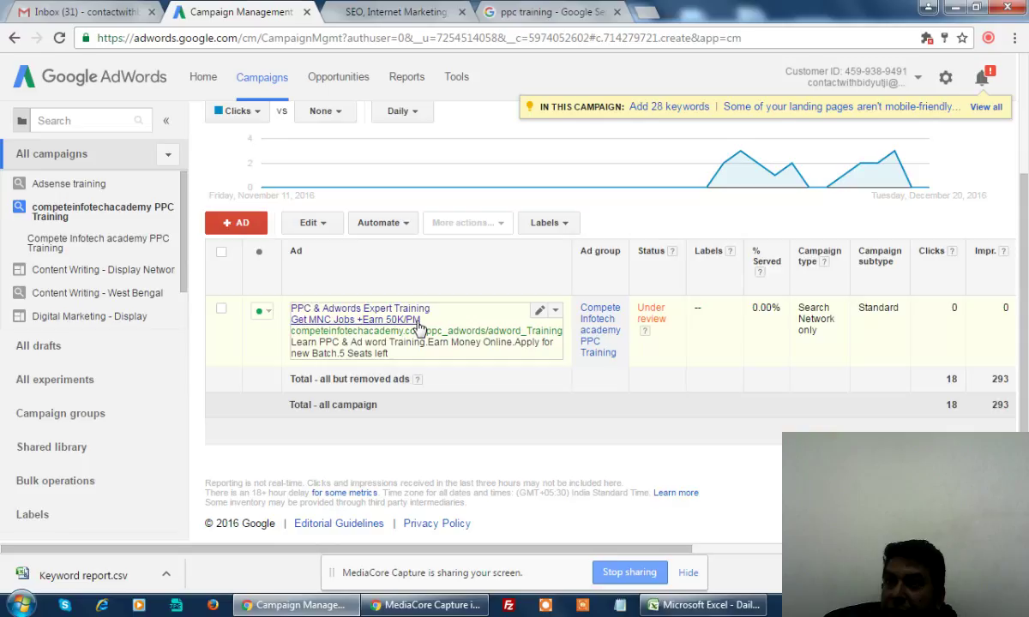
click(231, 225)
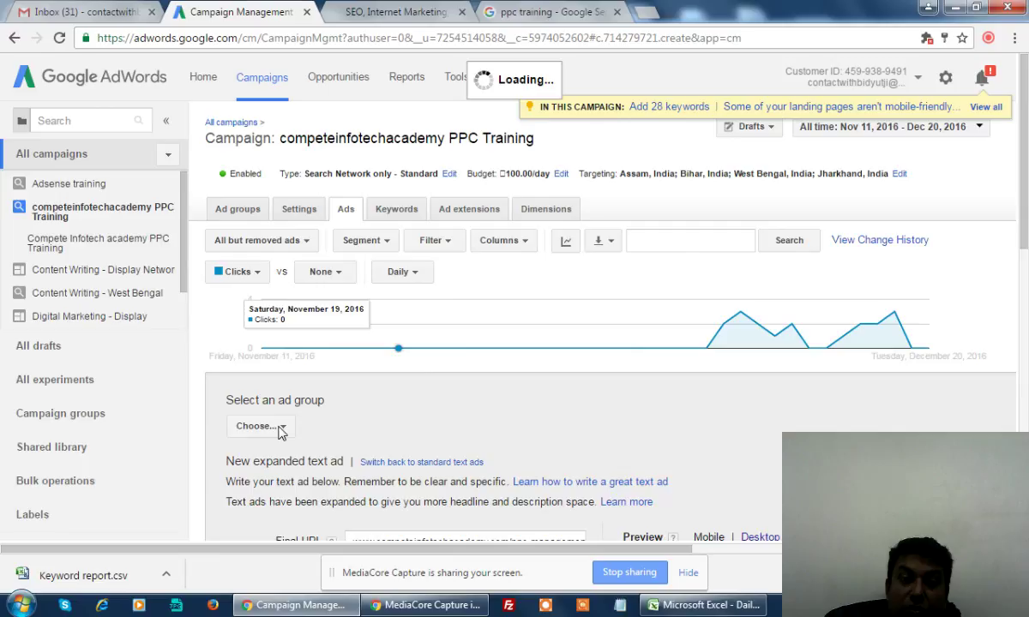
- Set the ad's headline 1 to "Masters PPC & Ad word Training", path to "ppc-training" and description opening to "Masters program in Ad words Certification Training"
scroll(280, 433, down, 5)
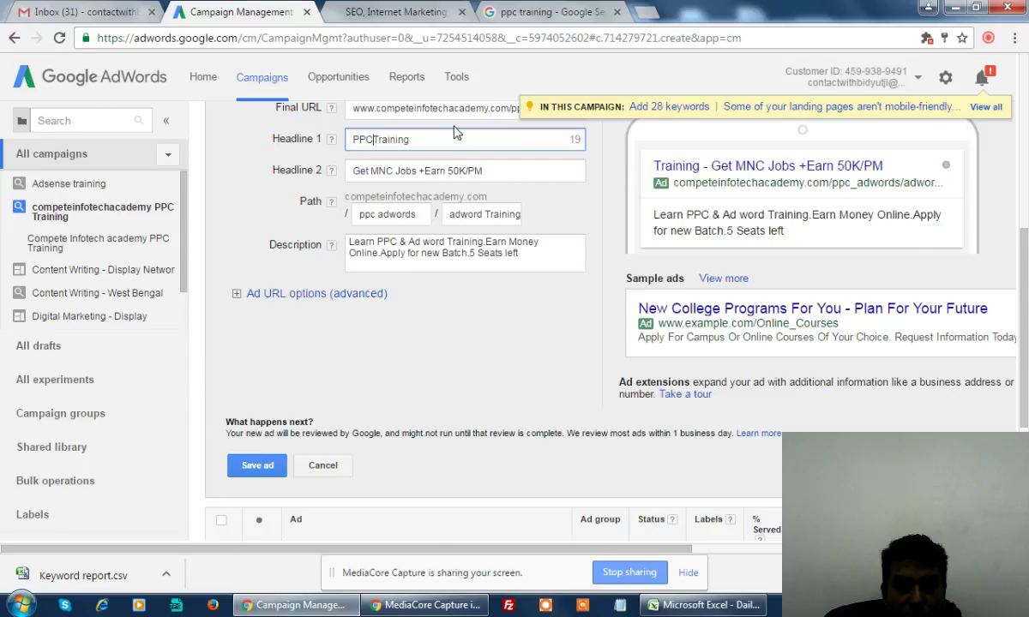
key(ctrl+a)
key(BackSpace)
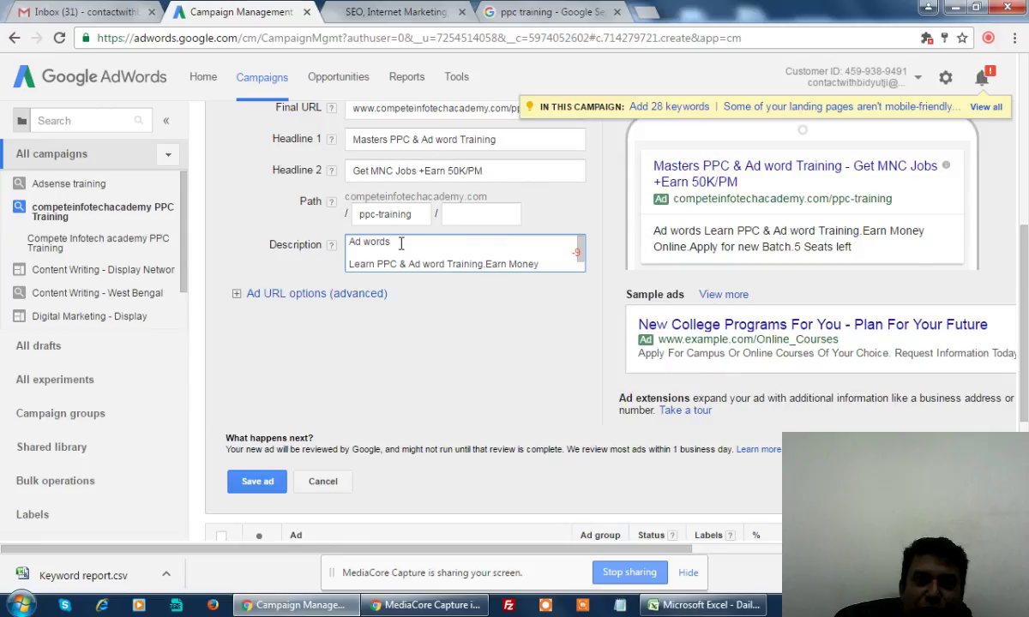
key(ctrl+z)
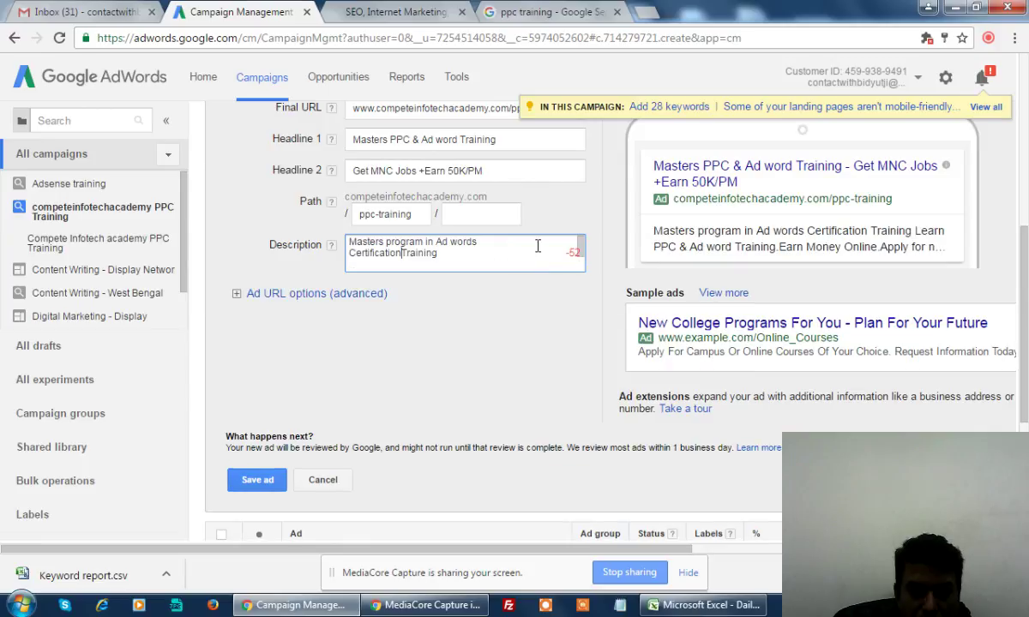
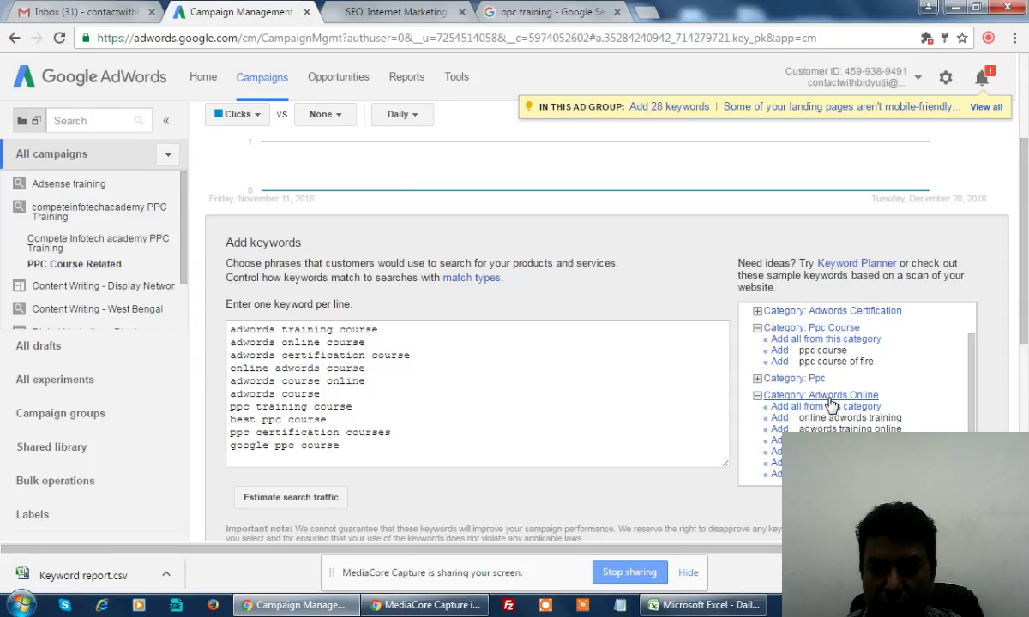
- Add all suggested keywords from the Adwords Online category to the PPC Course Related ad group
click(830, 407)
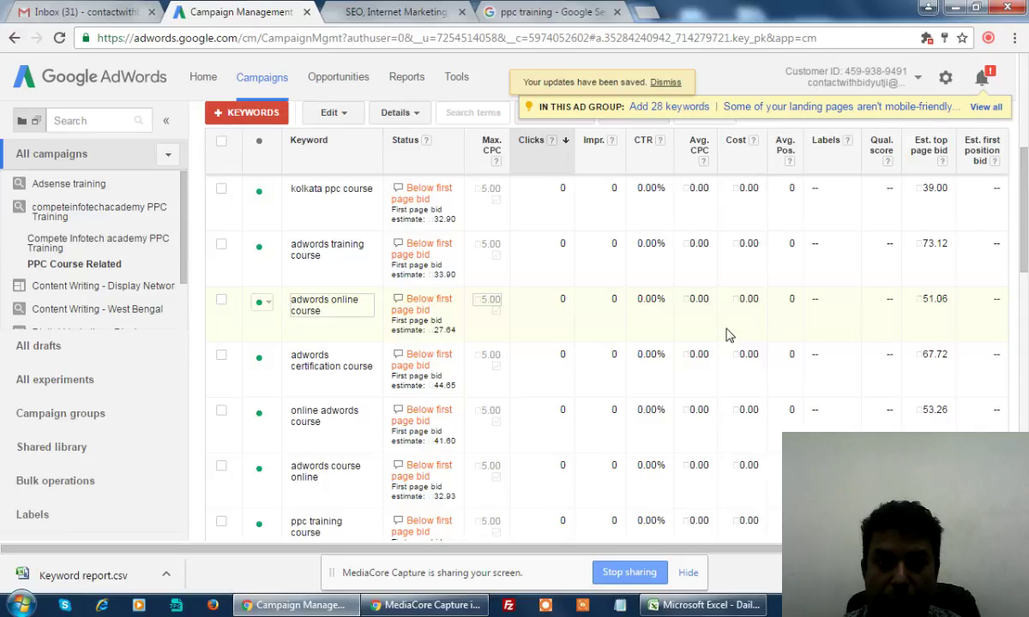
- Change the match type of all keywords in the PPC Course Related ad group from broad match to phrase match
scroll(727, 335, up, 3)
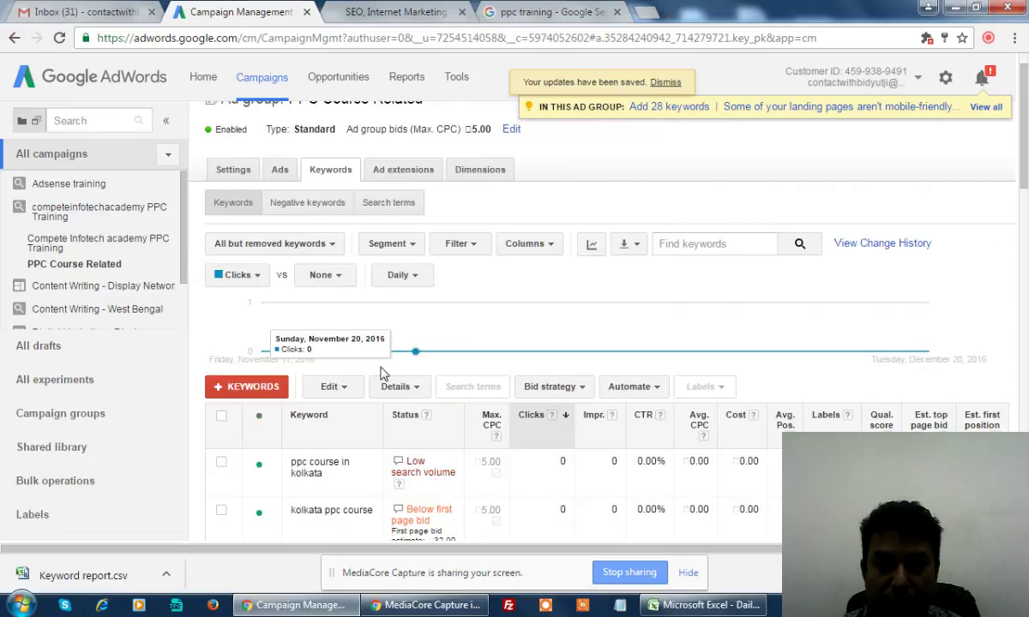
click(221, 416)
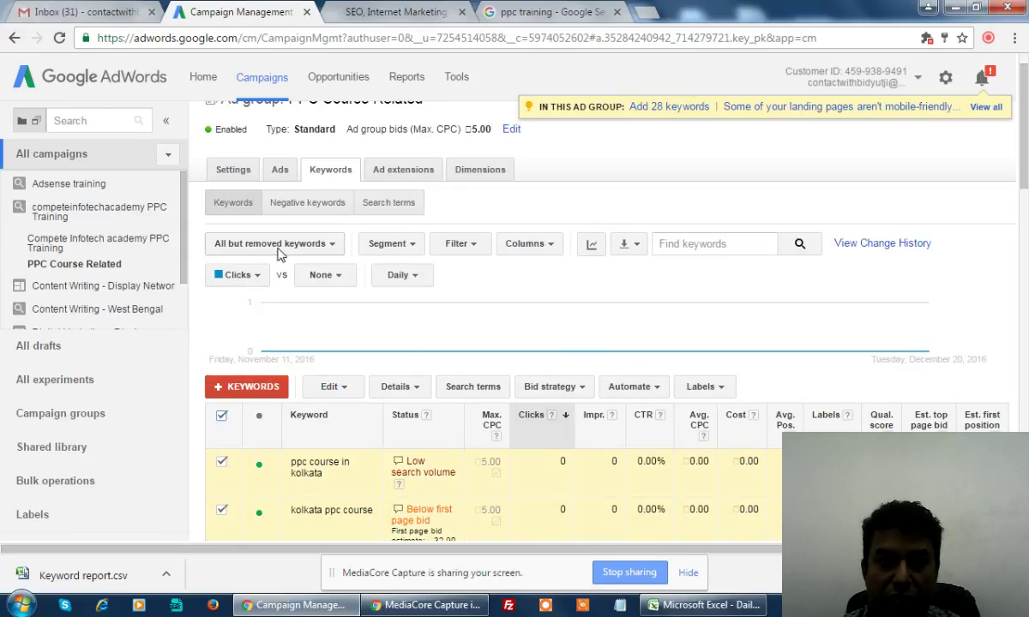
click(340, 394)
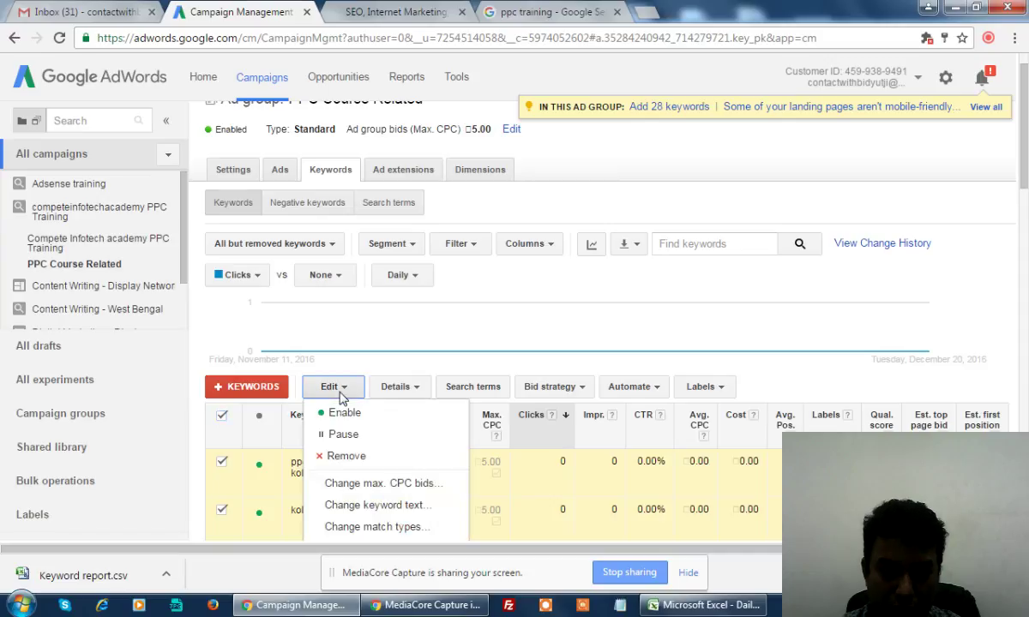
click(386, 526)
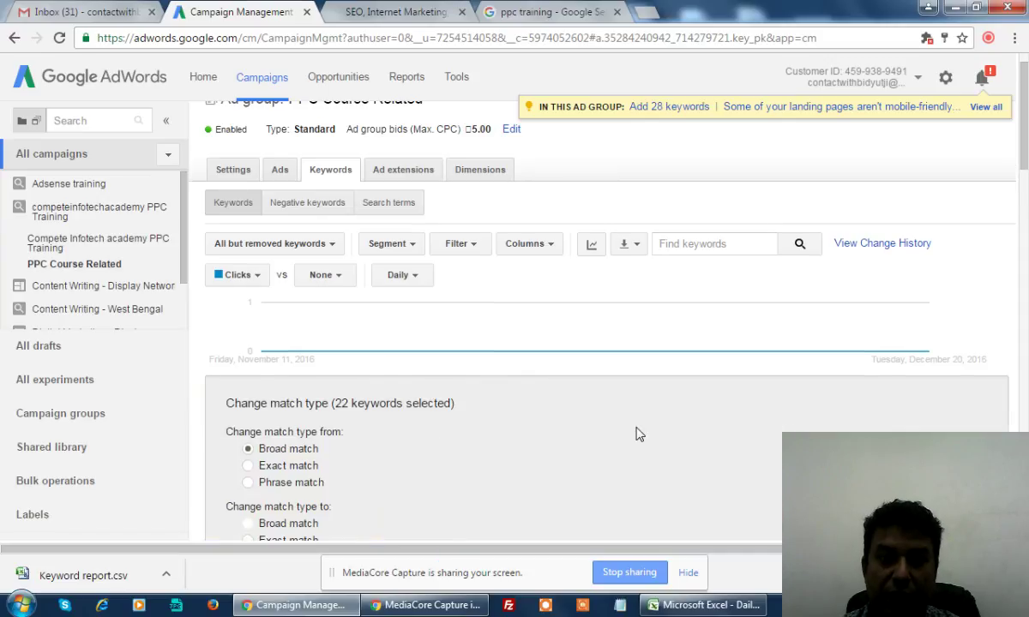
scroll(600, 420, down, 3)
click(264, 418)
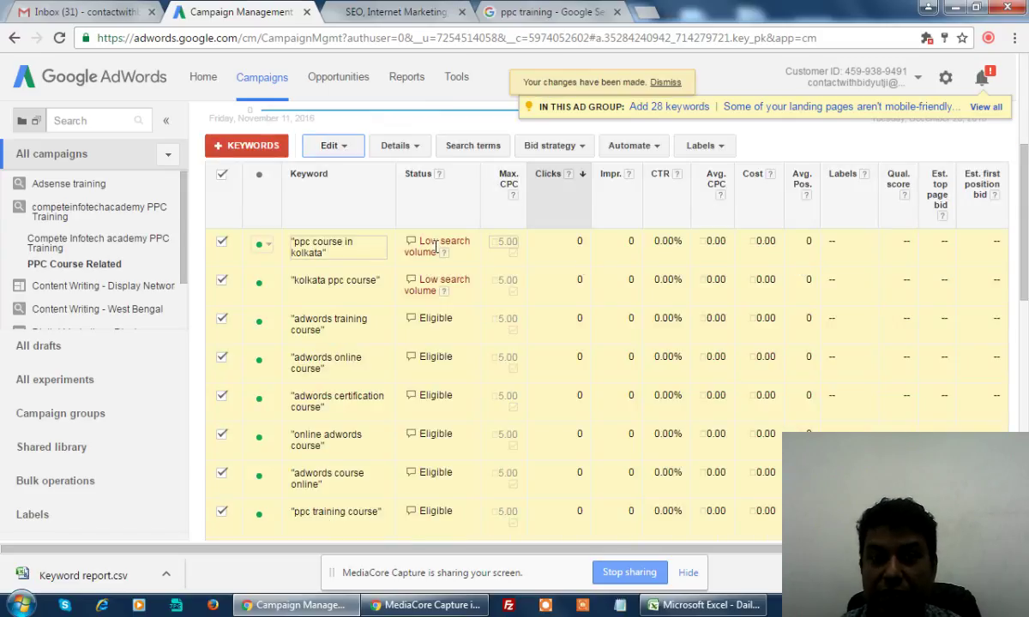
- Remove the low-search-volume keywords "ppc course in kolkata" and "kolkata ppc course" from the ad group
click(221, 174)
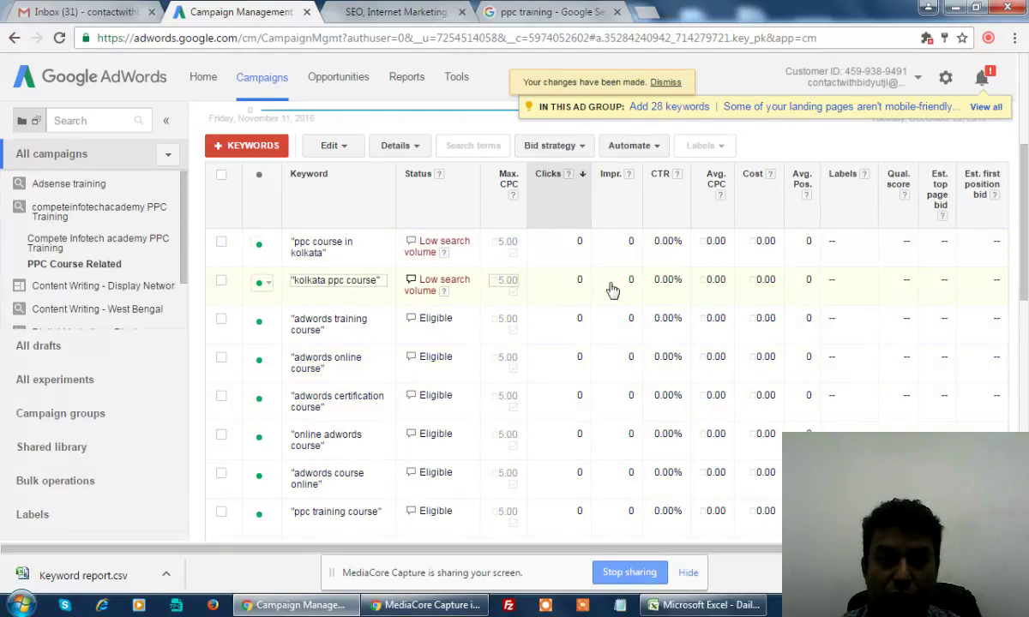
click(222, 280)
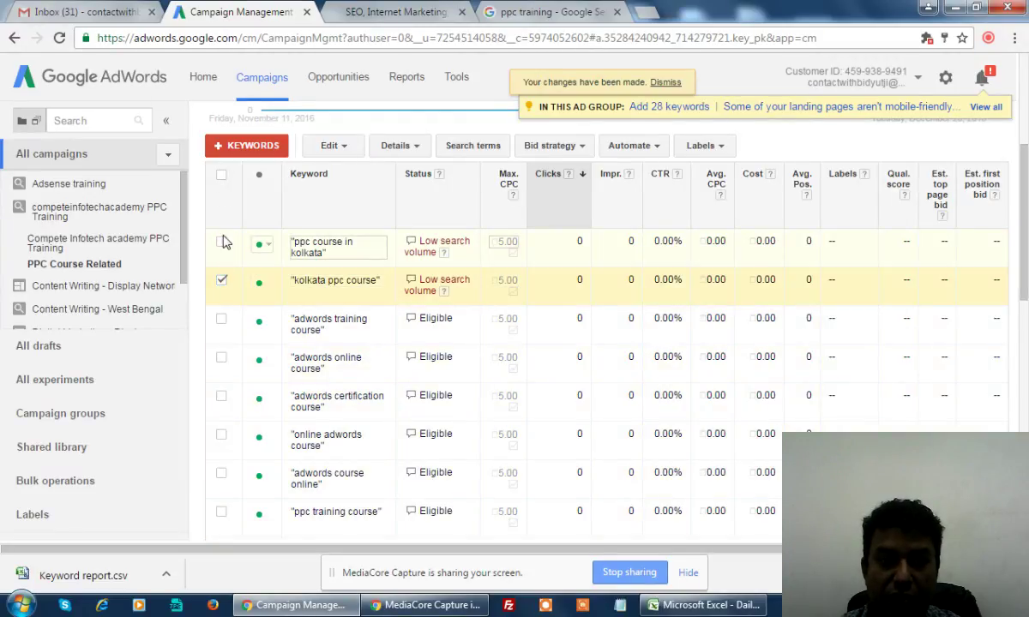
click(221, 243)
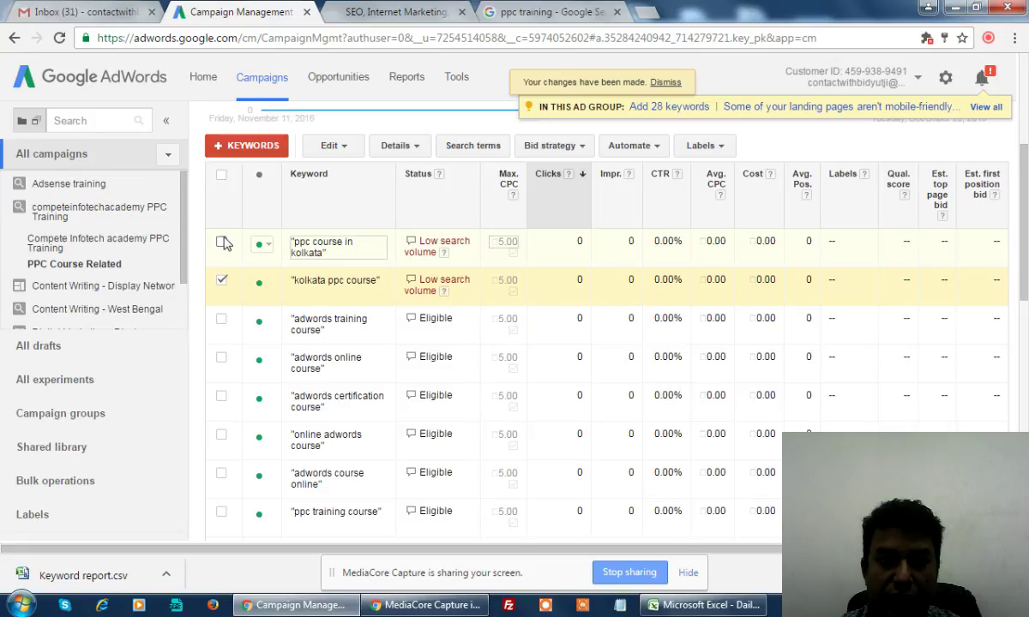
click(334, 145)
click(345, 215)
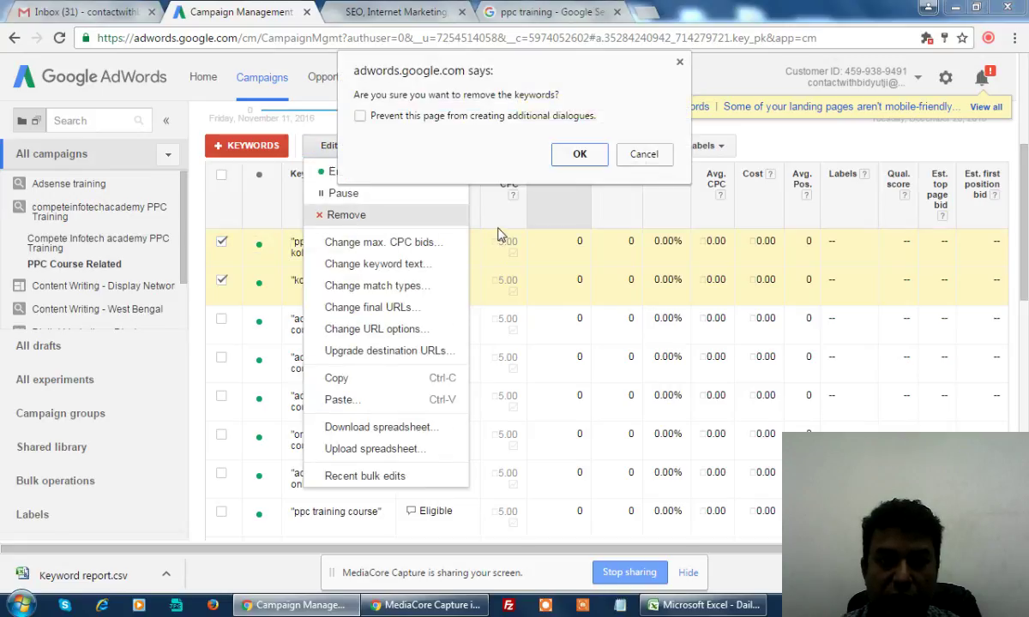
click(580, 154)
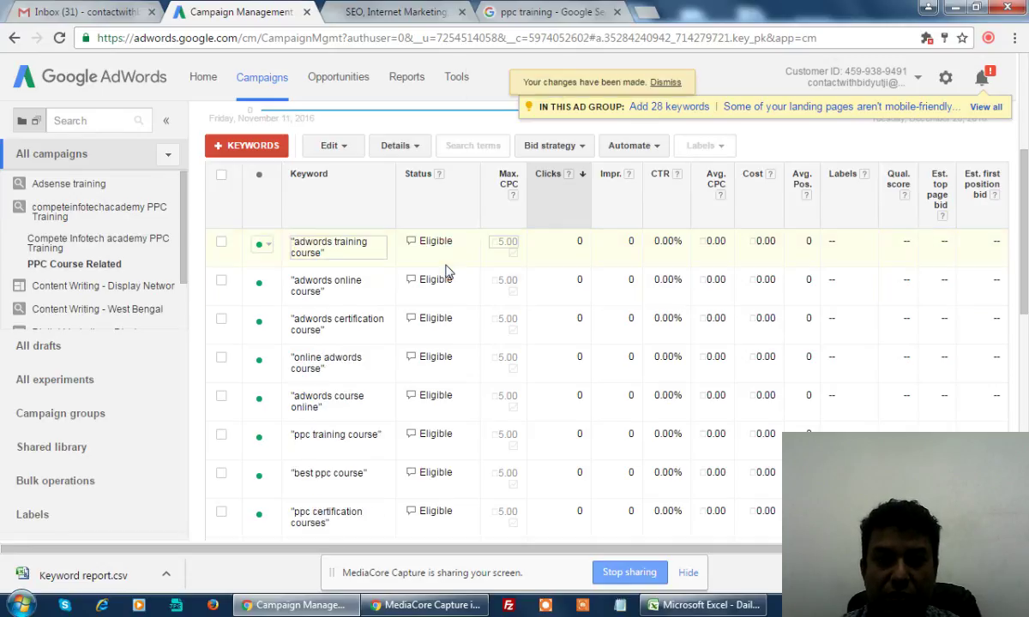
- Find the remaining low-search-volume keyword "adwords class online" and remove it from the ad group
scroll(652, 409, down, 5)
scroll(702, 410, down, 3)
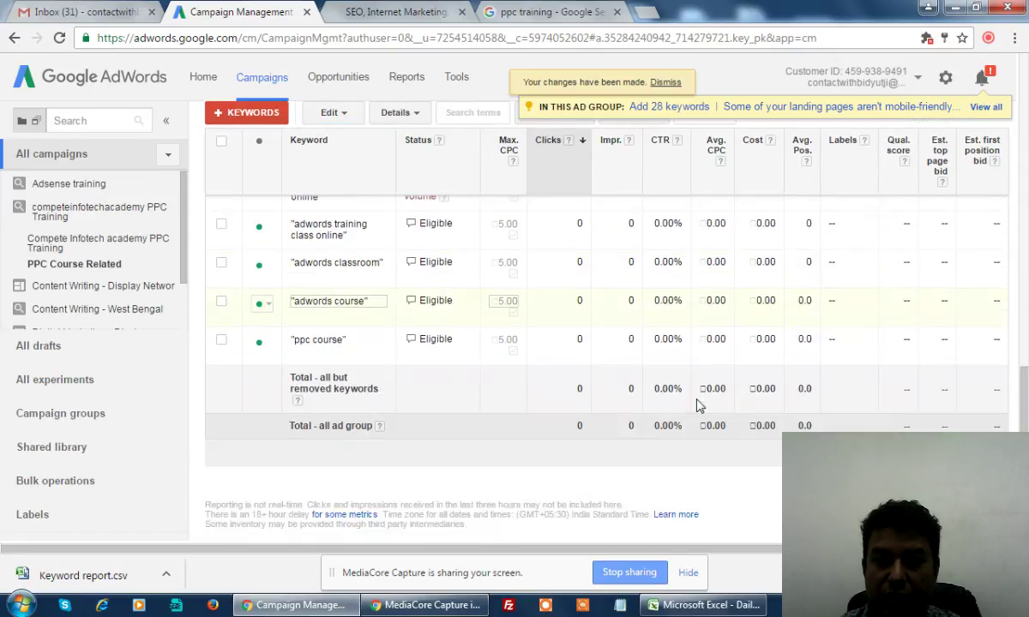
scroll(693, 404, up, 3)
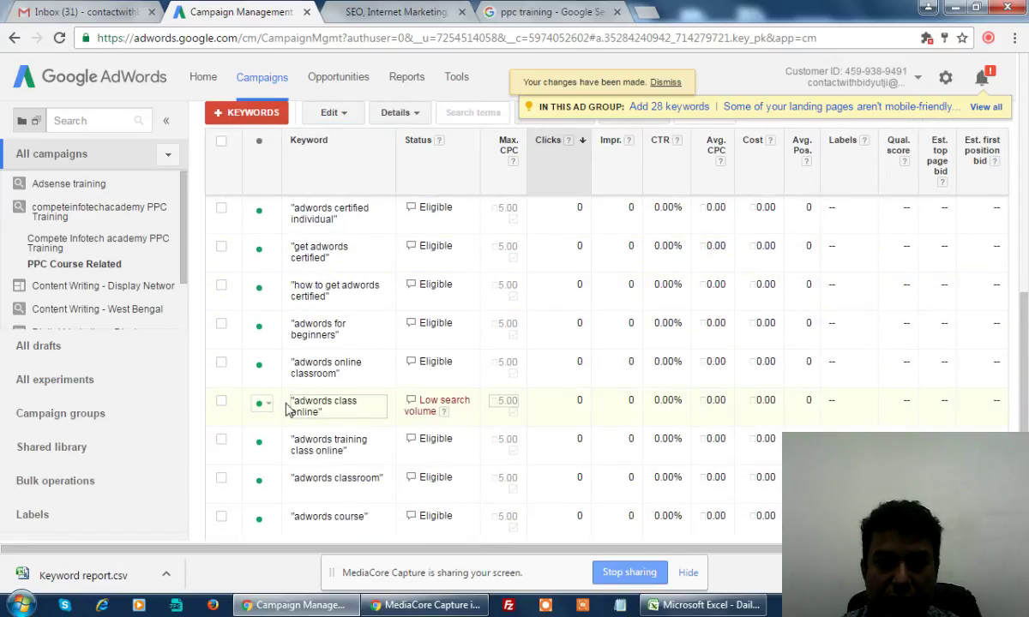
click(221, 402)
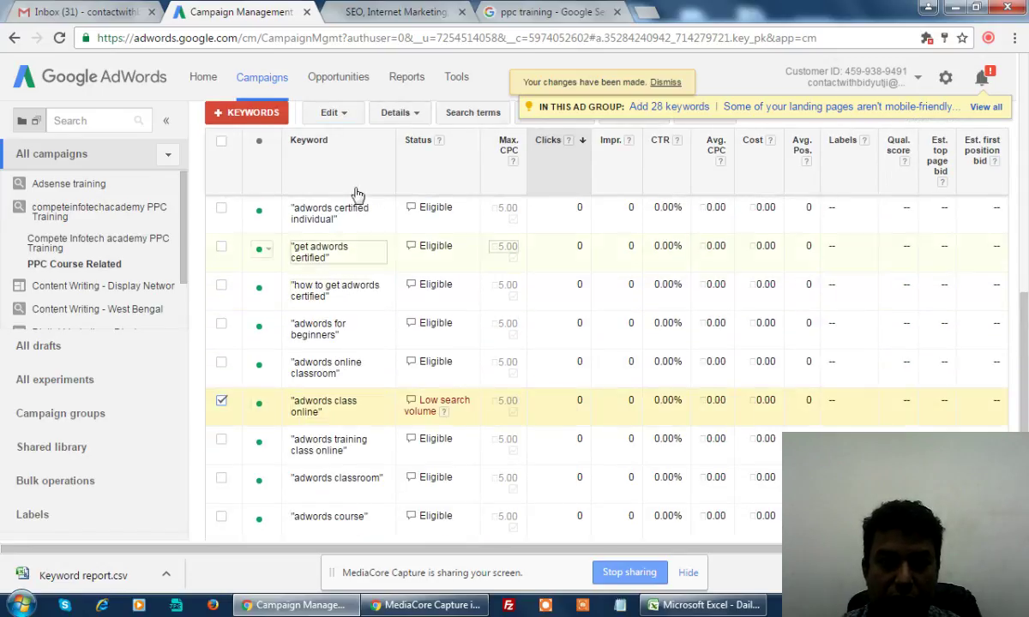
click(336, 113)
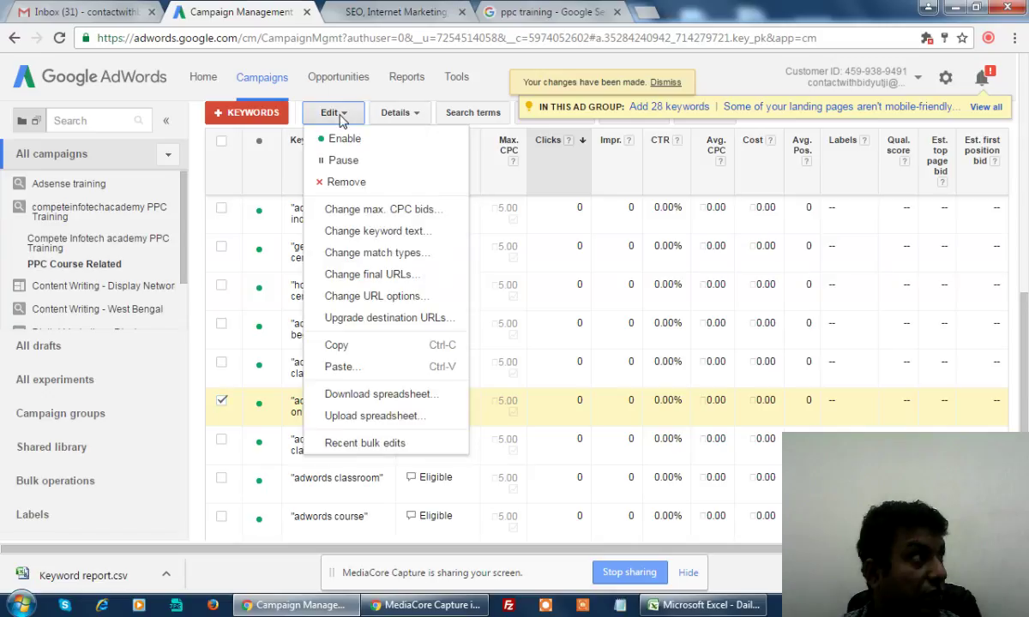
click(344, 182)
click(581, 154)
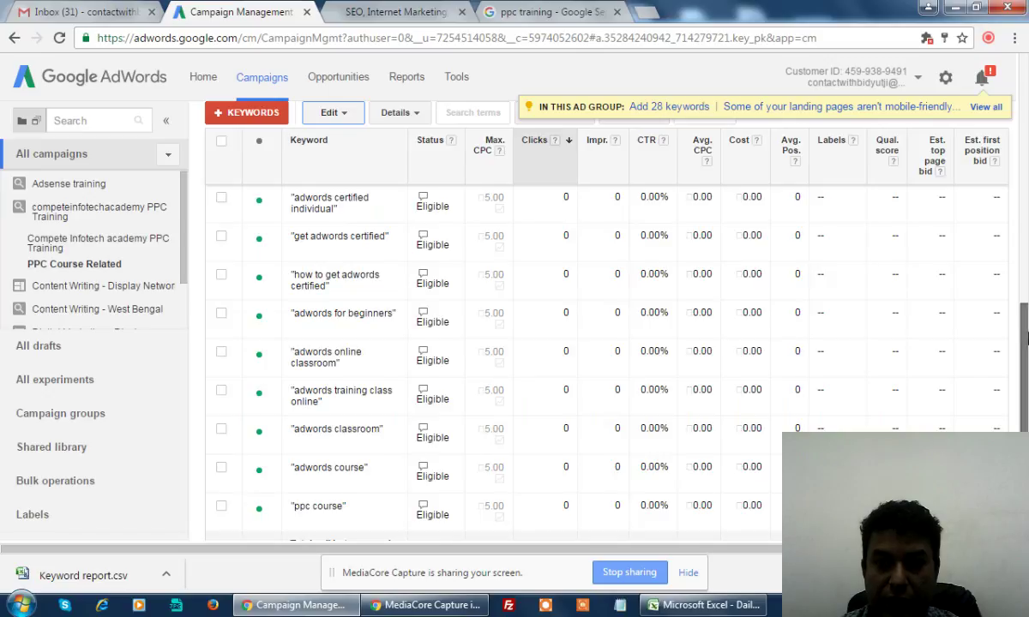
- Open the negative keywords of the PPC Course Related ad group
drag(1026, 319, 1026, 120)
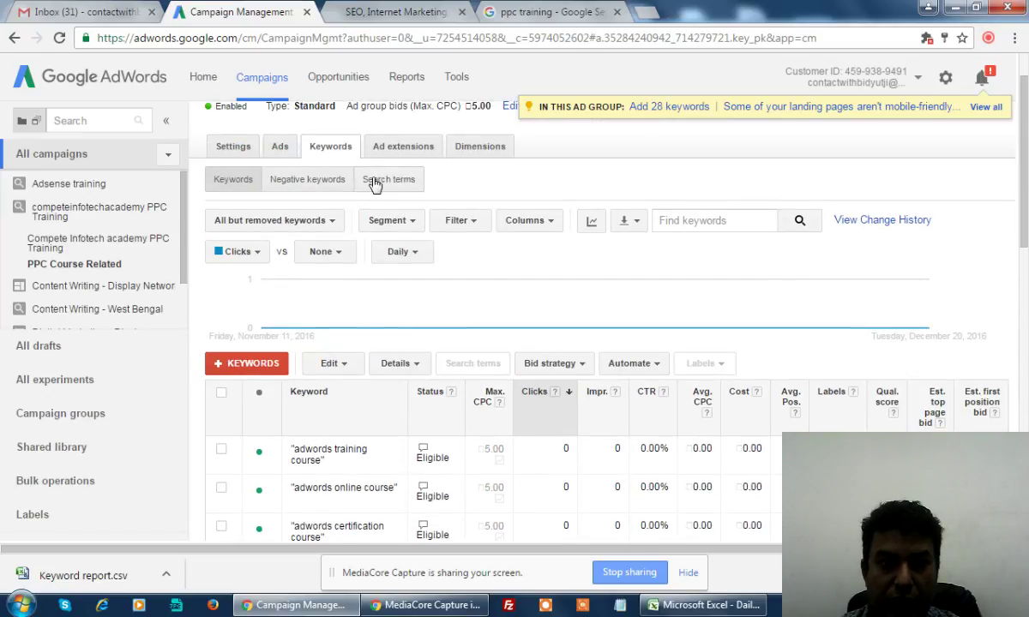
click(364, 179)
click(312, 189)
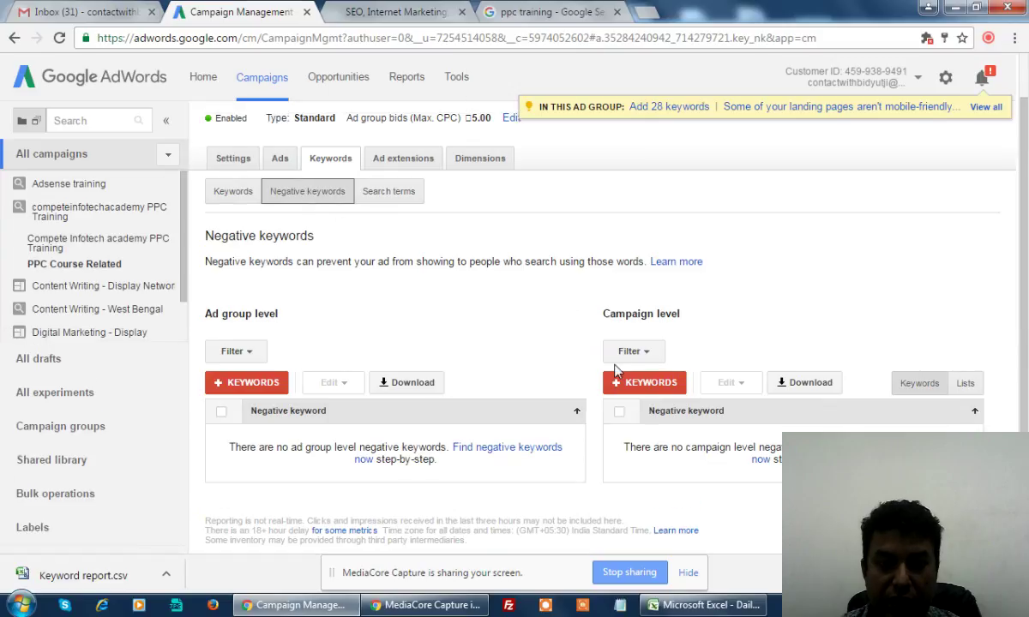
click(639, 386)
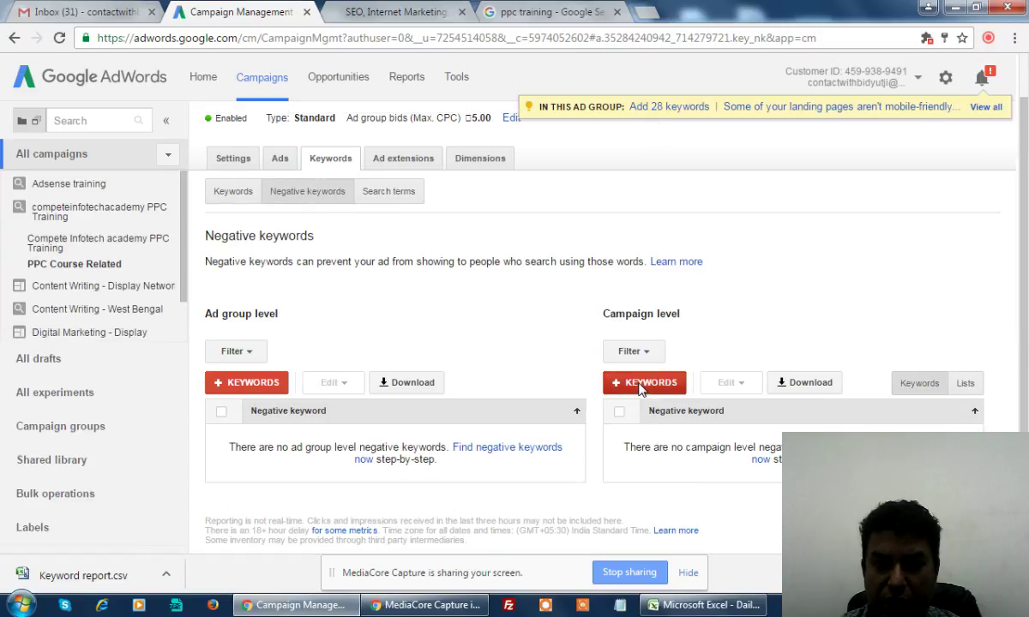
scroll(840, 300, up, 1)
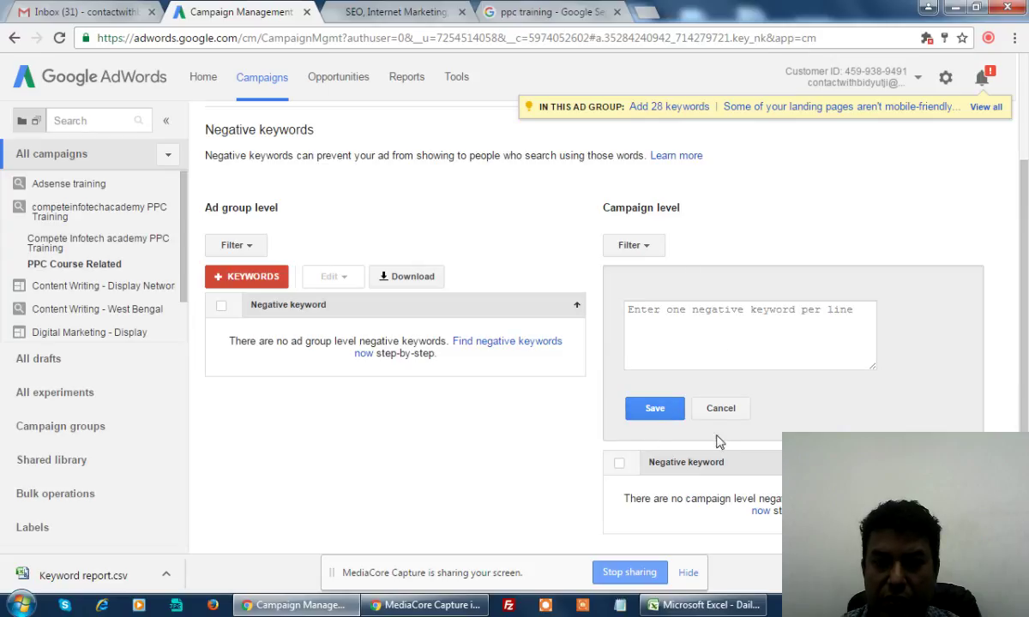
click(718, 408)
- Add the "Negative Keywords for Training" list to the campaign-level negative keyword lists and save
click(965, 355)
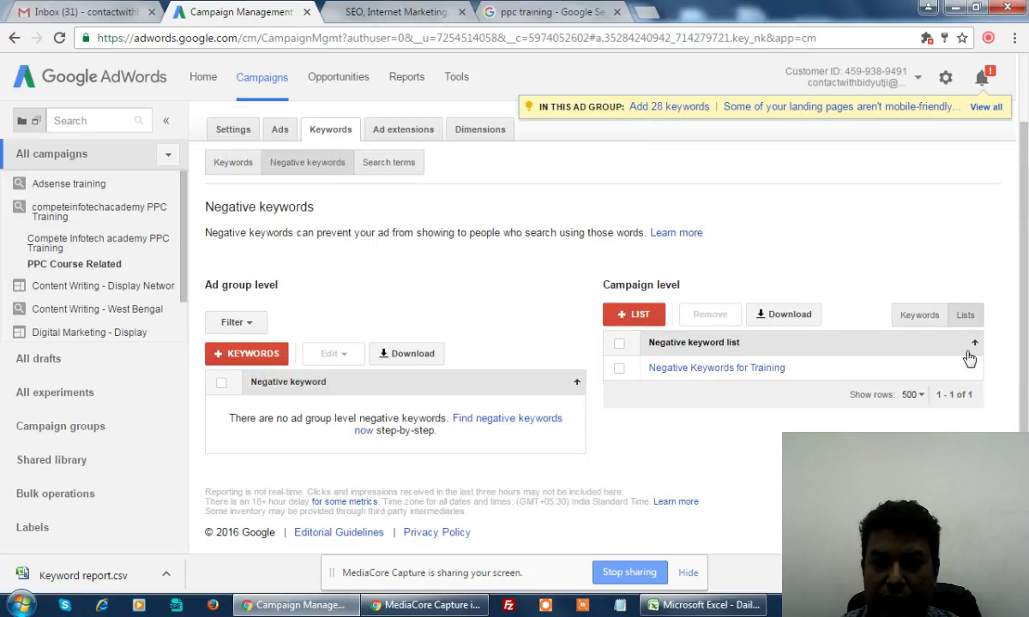
click(619, 368)
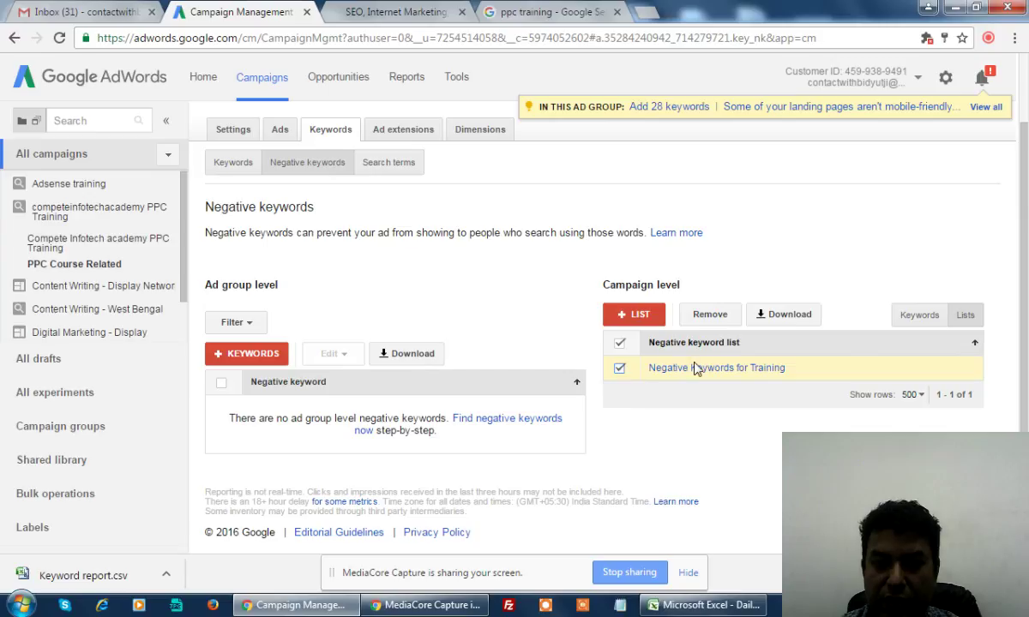
click(643, 317)
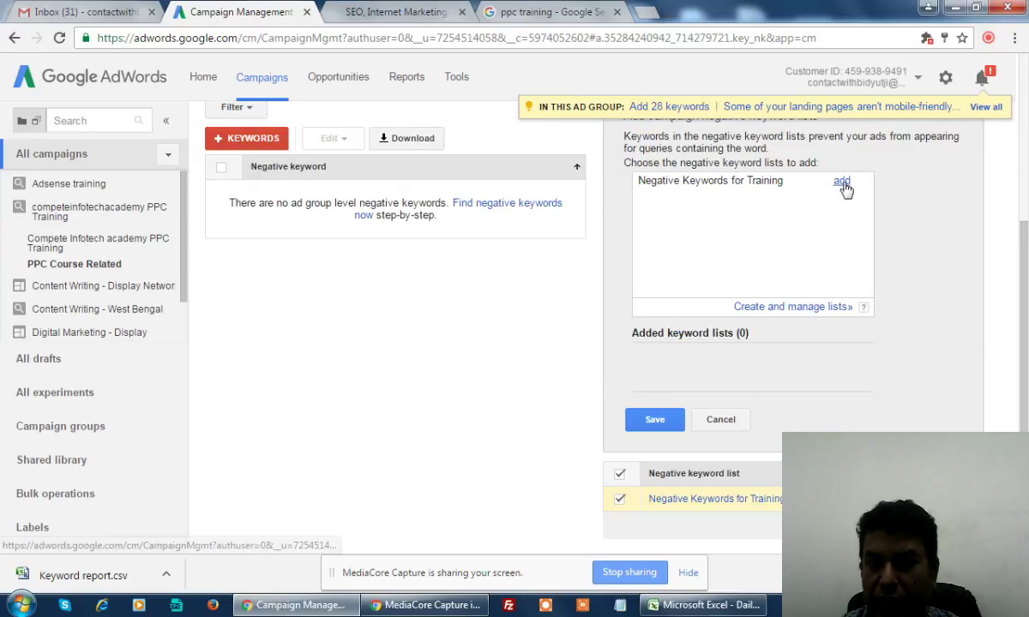
click(842, 181)
click(660, 422)
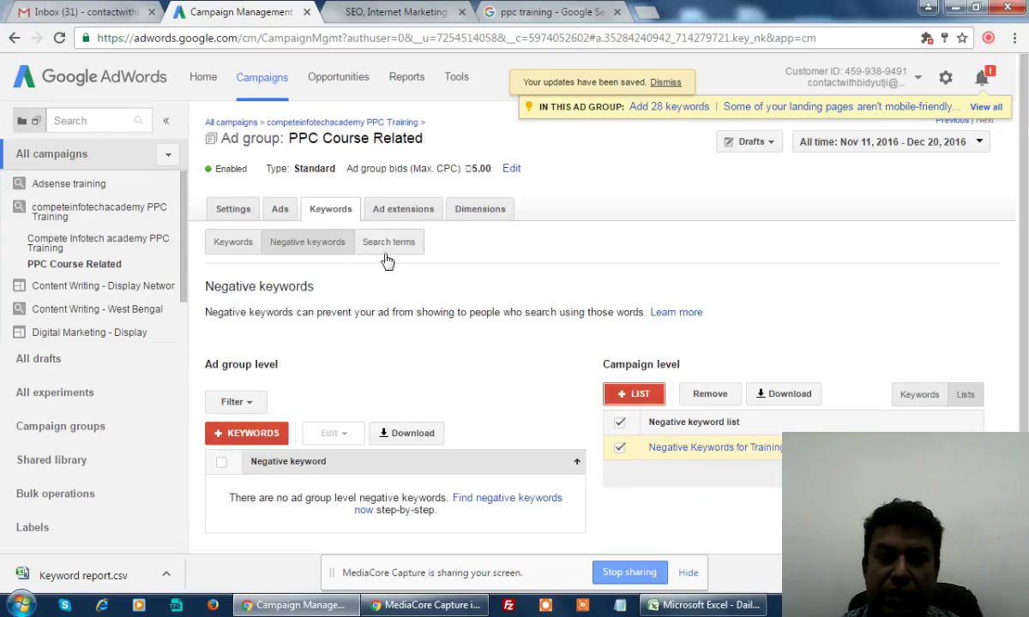
- Show the callout extensions for PPC Course Related and start an ad group callout extension
click(400, 212)
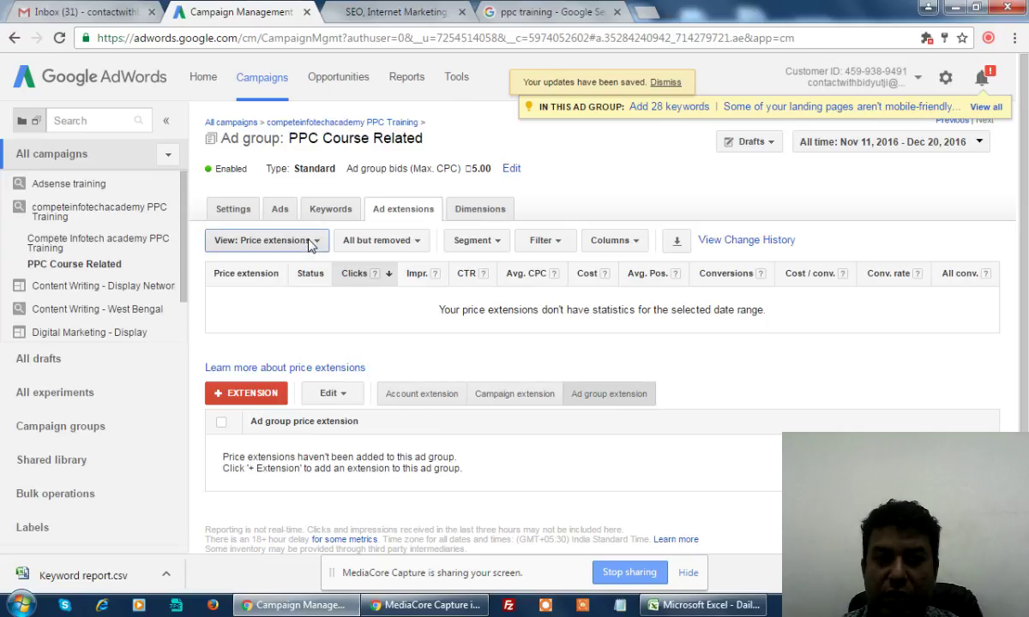
click(279, 242)
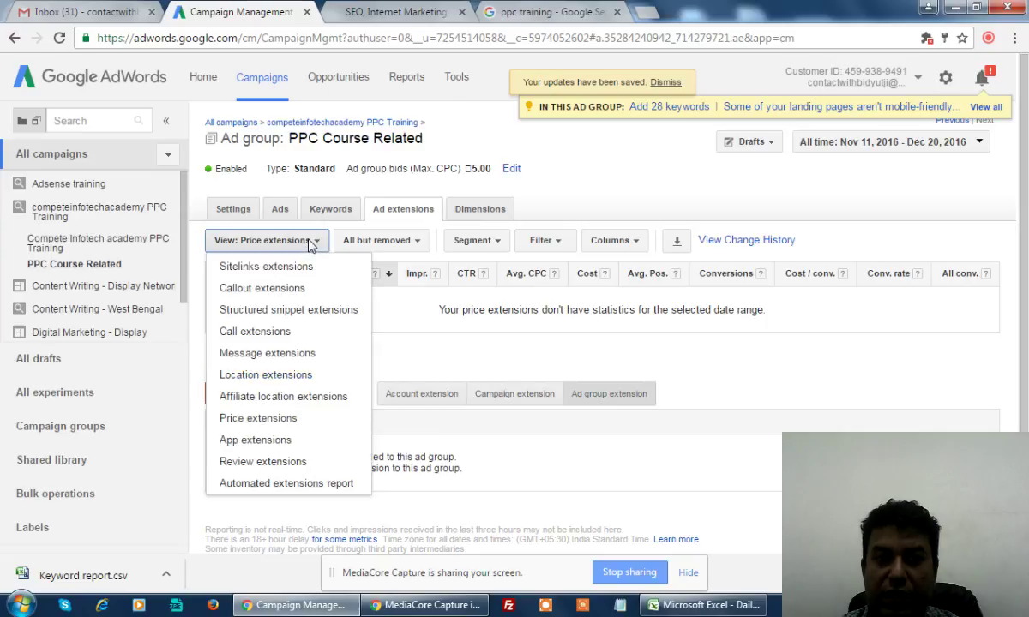
click(262, 291)
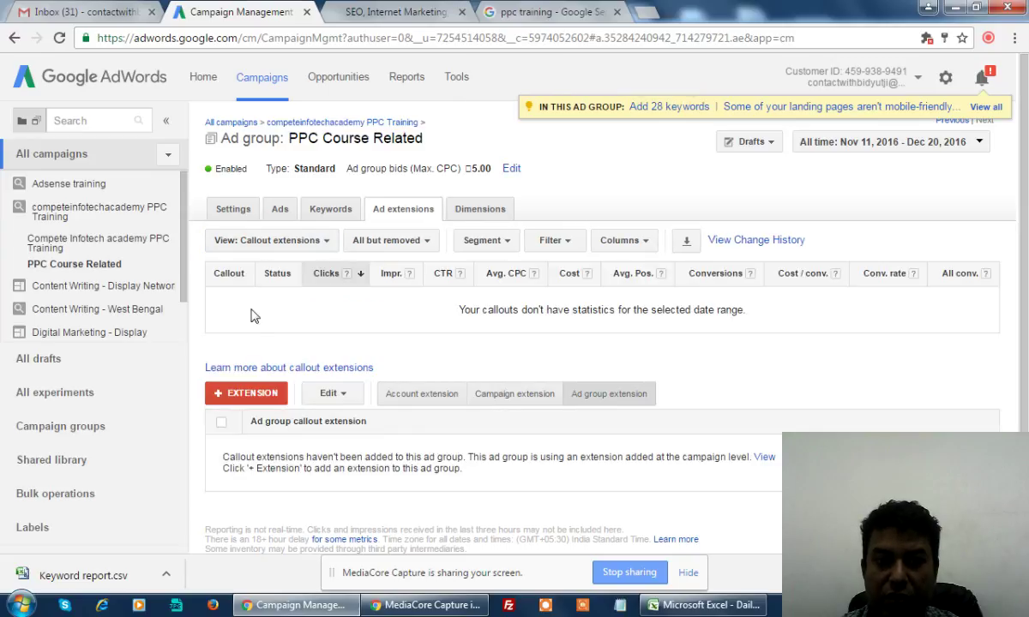
click(247, 396)
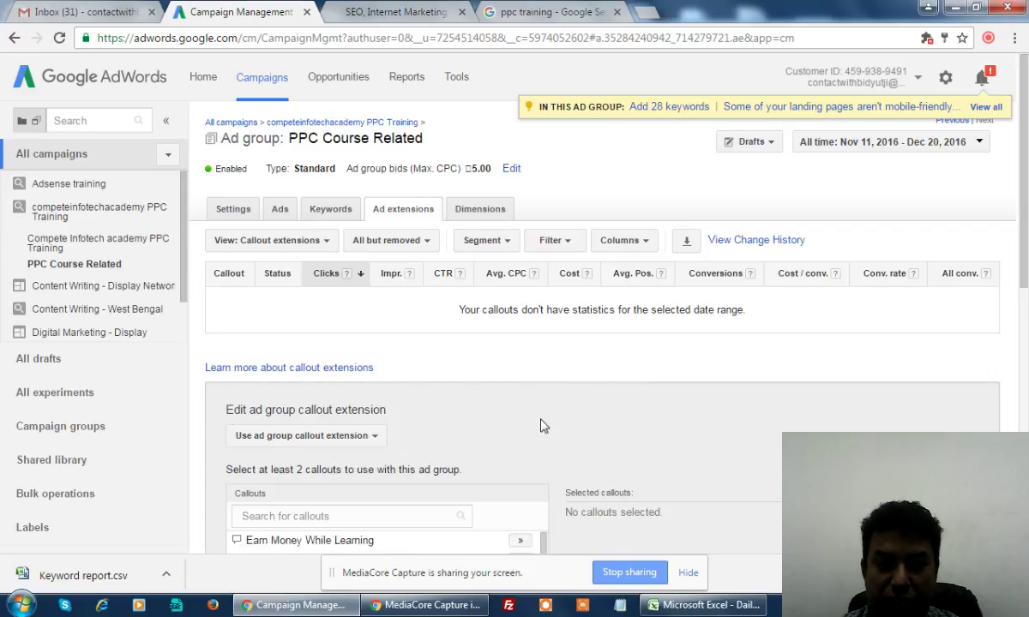
- Select every available callout for the ad group callout extension, from "Earn Money While Learning" through "Rated 9.6/10 by Trainees", and save it
scroll(551, 426, down, 2)
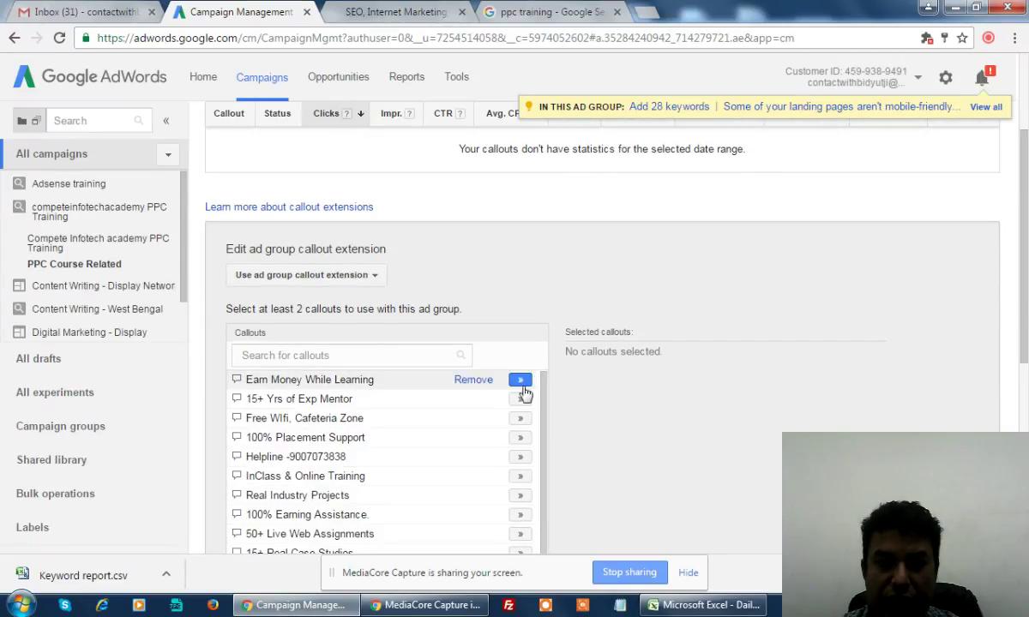
click(520, 379)
click(521, 400)
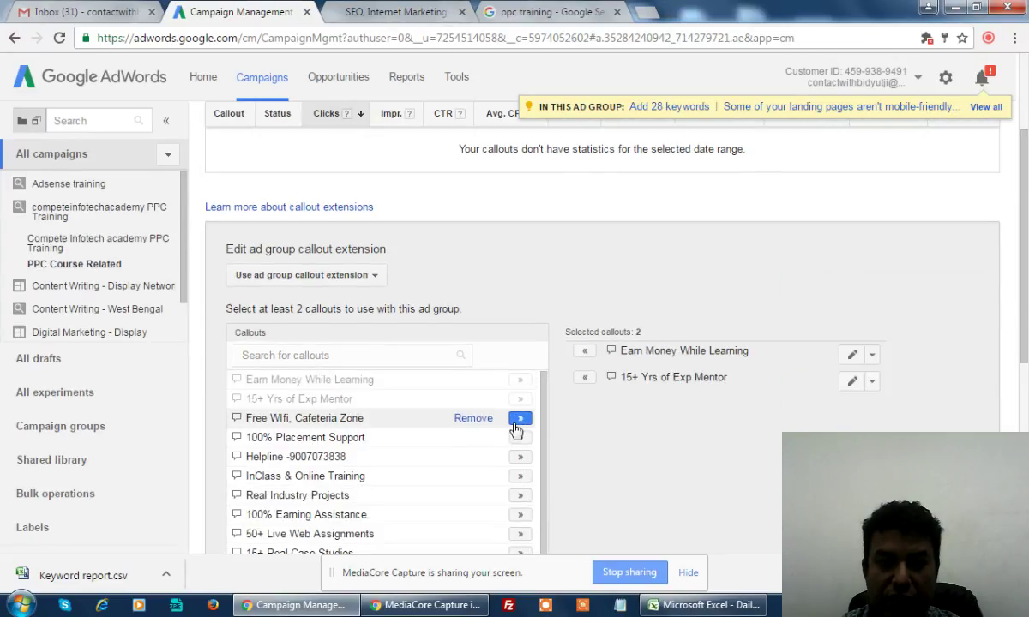
click(521, 418)
click(520, 438)
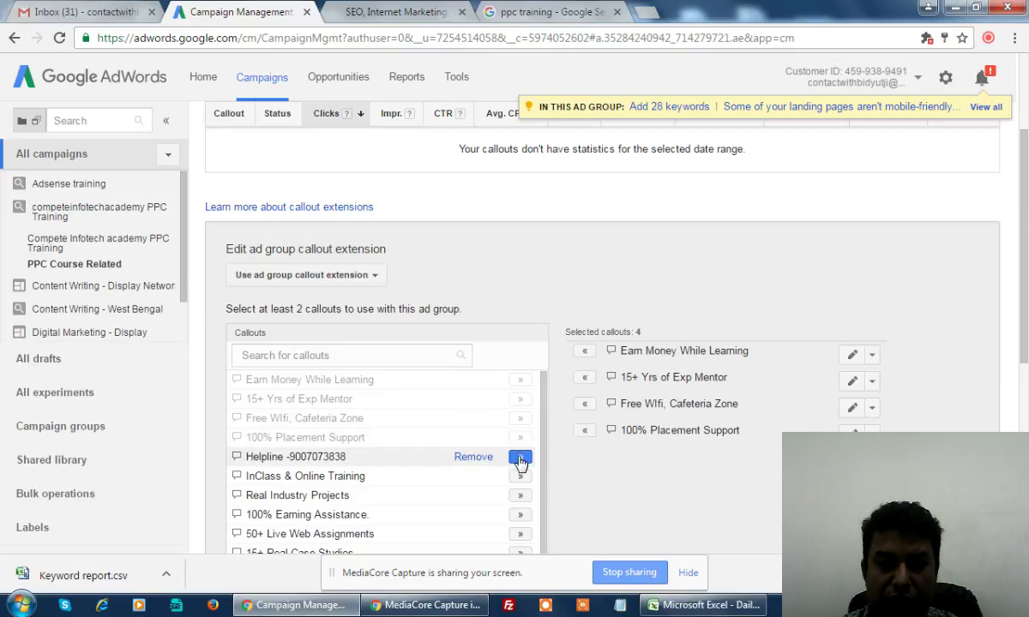
click(521, 457)
scroll(520, 507, down, 1)
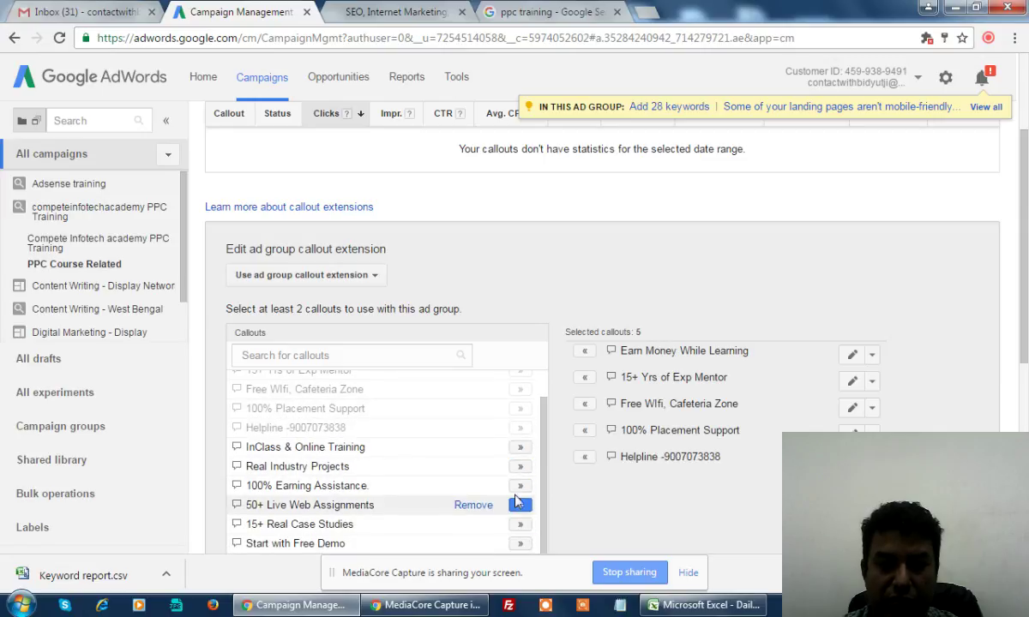
click(520, 486)
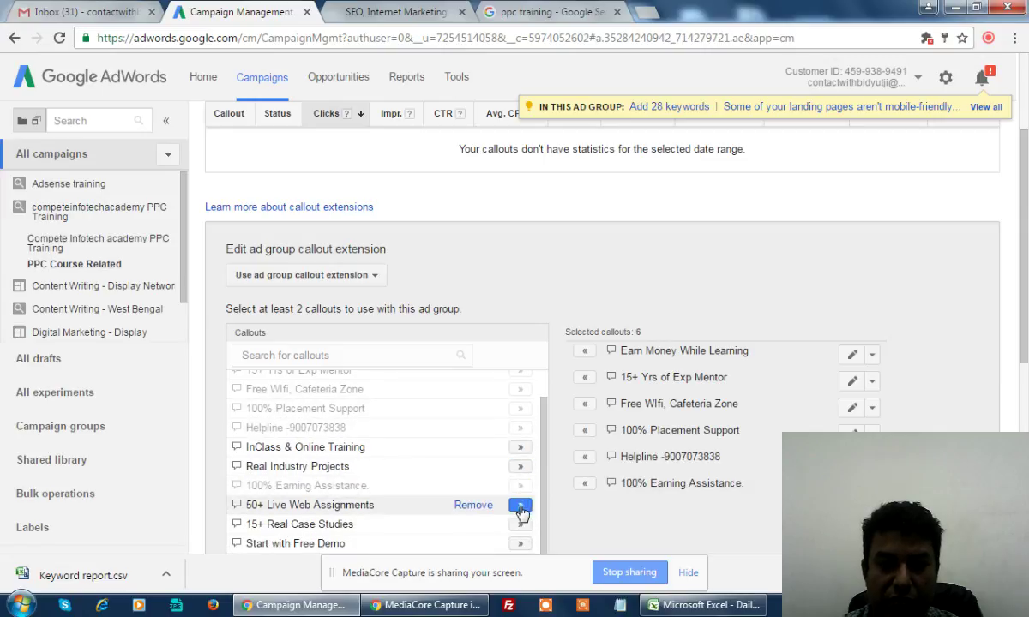
click(520, 506)
click(522, 528)
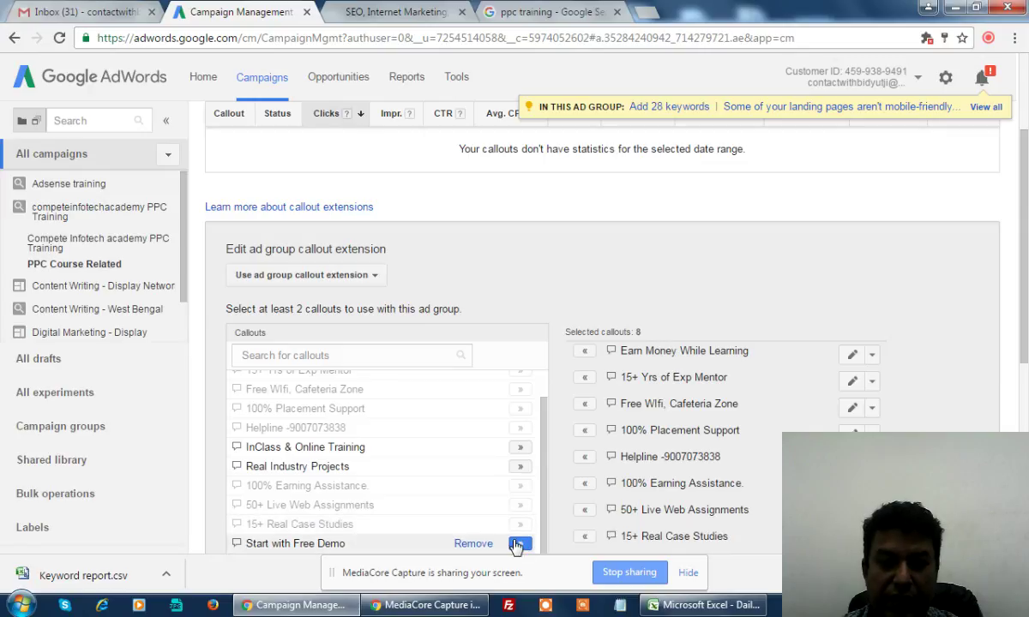
click(519, 543)
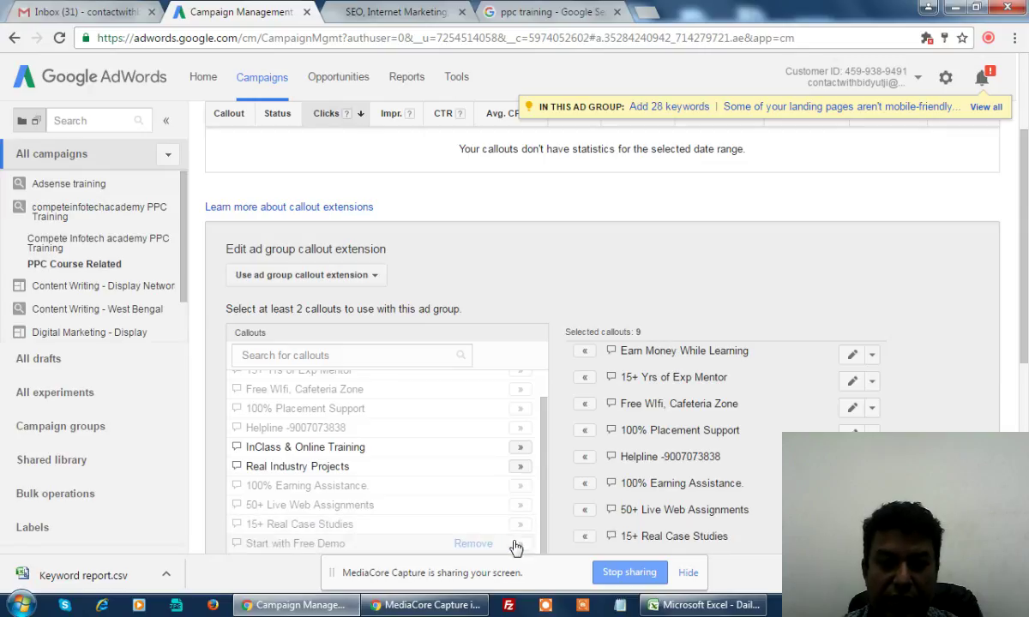
click(520, 447)
click(521, 466)
scroll(514, 489, down, 4)
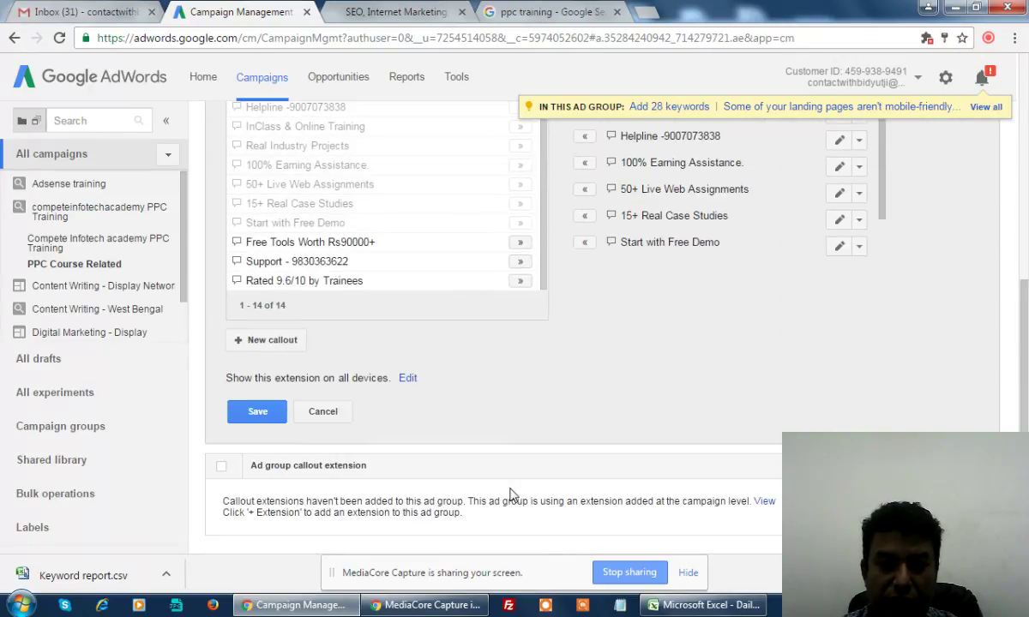
click(523, 242)
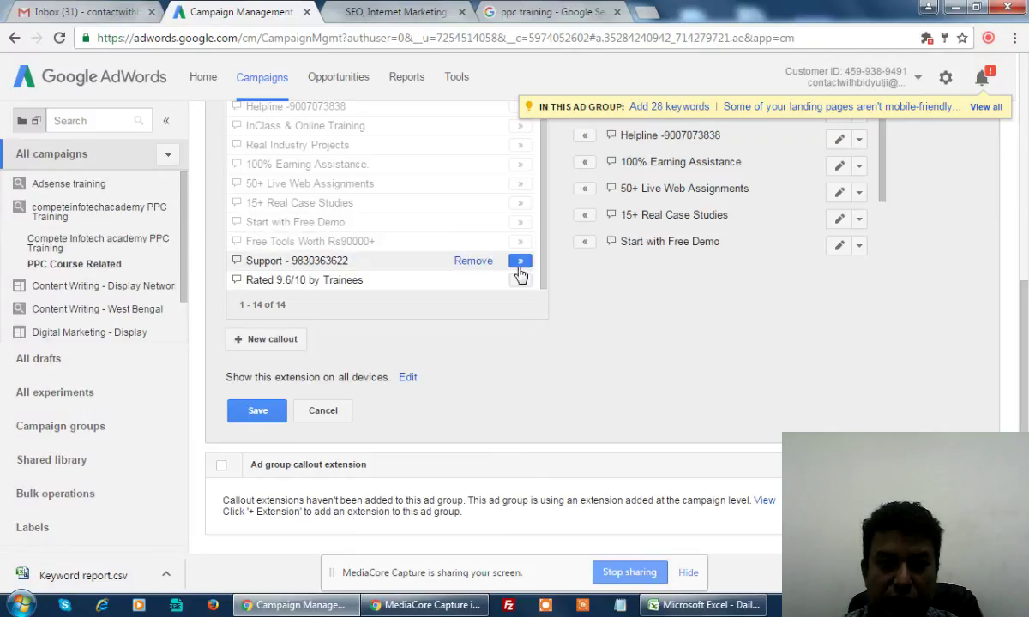
click(520, 261)
click(520, 281)
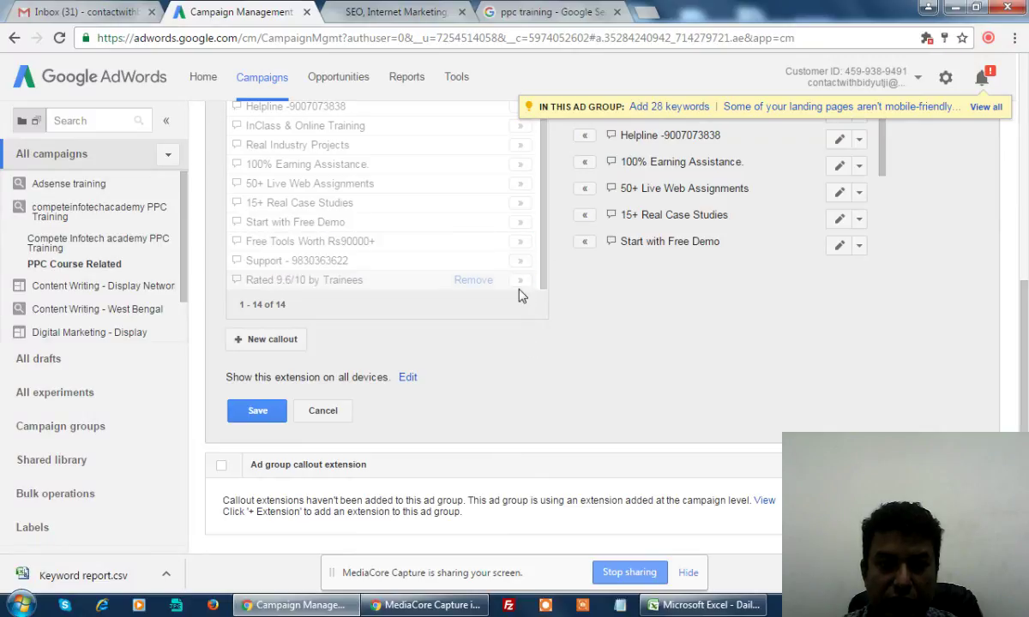
click(264, 413)
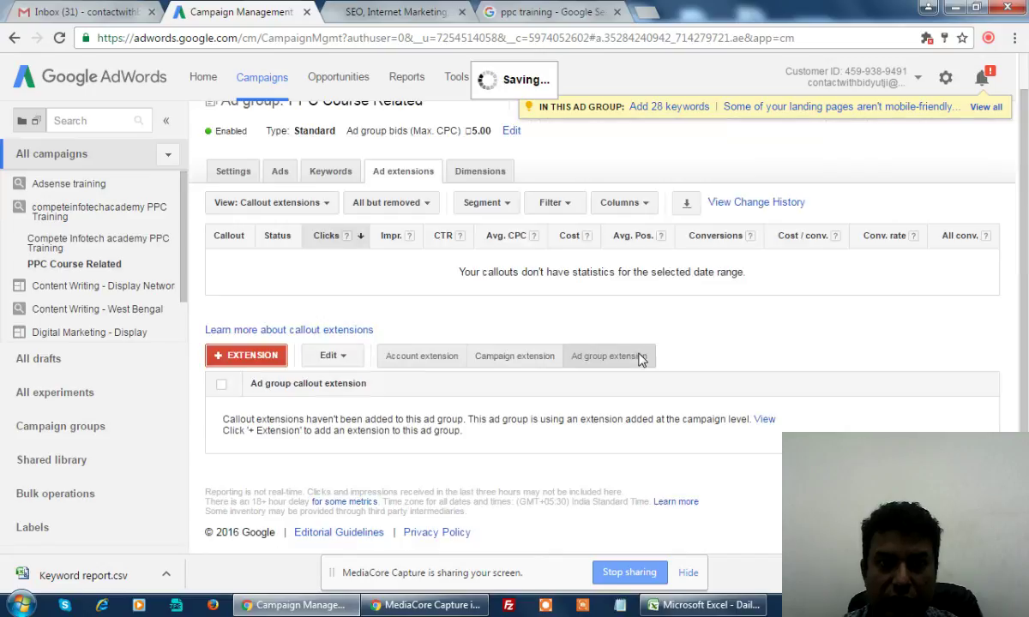
- Examine the callout line of the white-hat.in ad in the Google results for ppc training, and return to AdWords
click(581, 12)
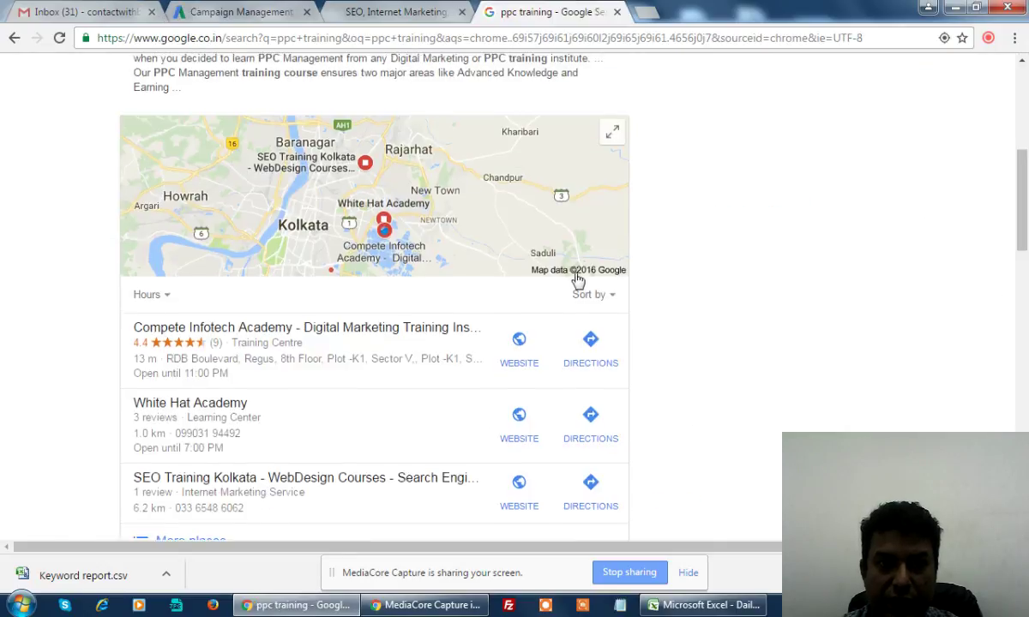
scroll(576, 278, up, 5)
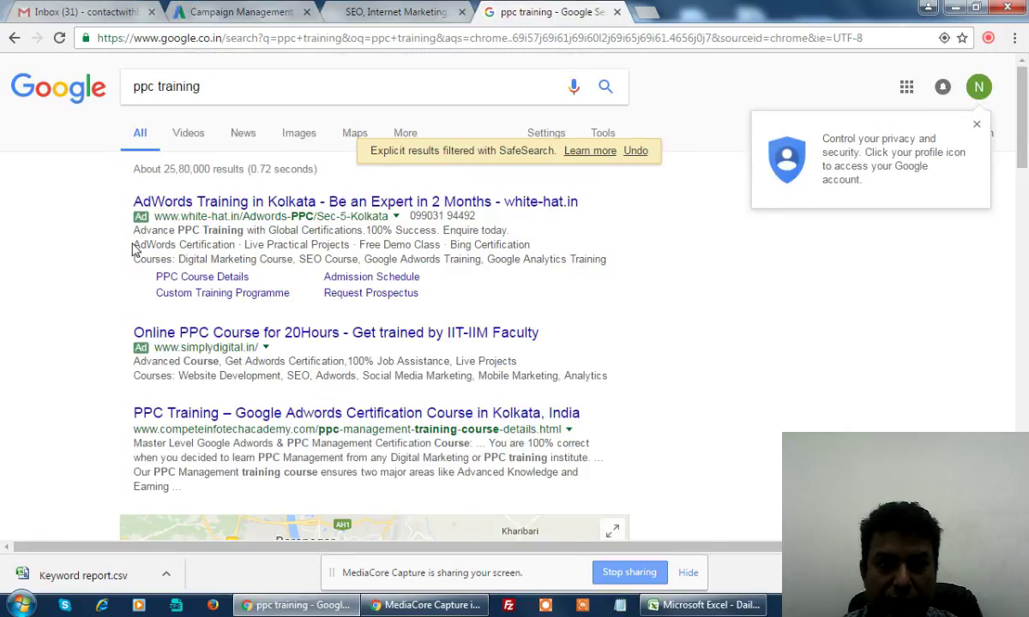
drag(136, 244, 550, 245)
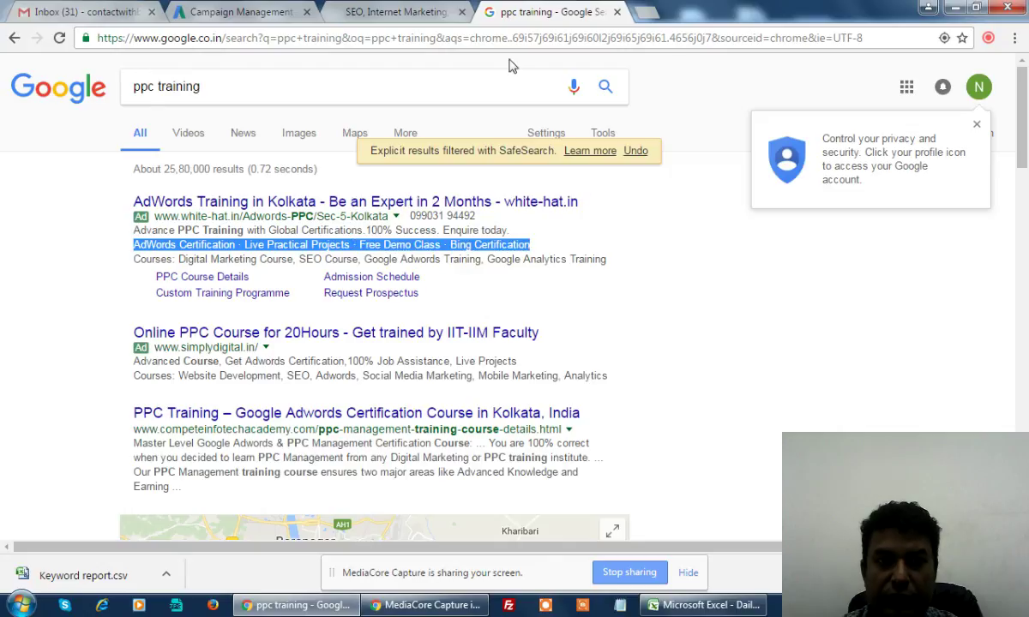
click(390, 10)
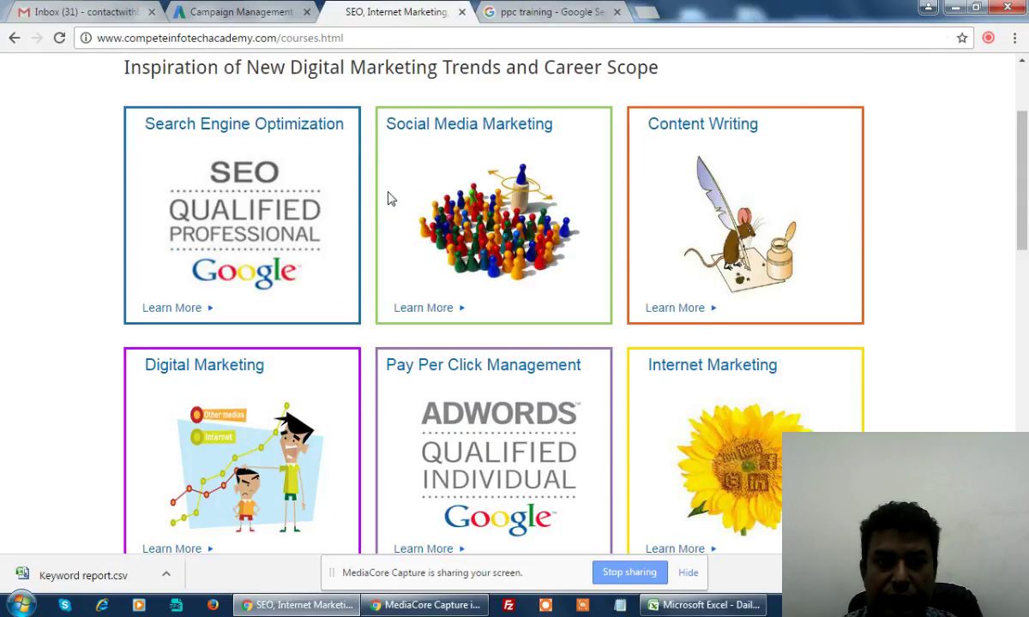
click(236, 11)
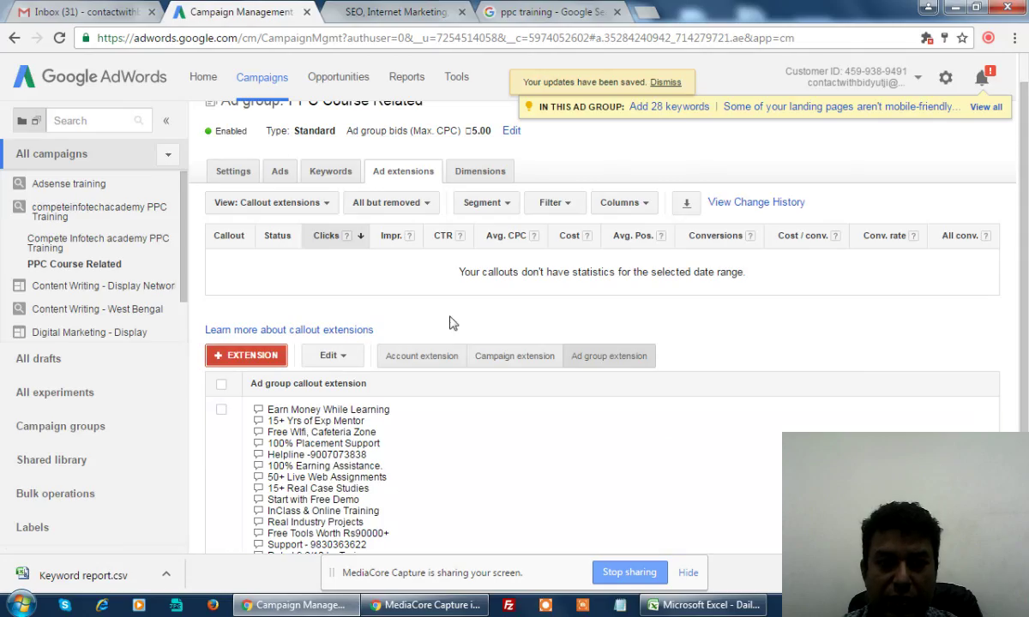
- Show the sitelinks extensions for PPC Course Related and start an ad group sitelink extension
click(291, 206)
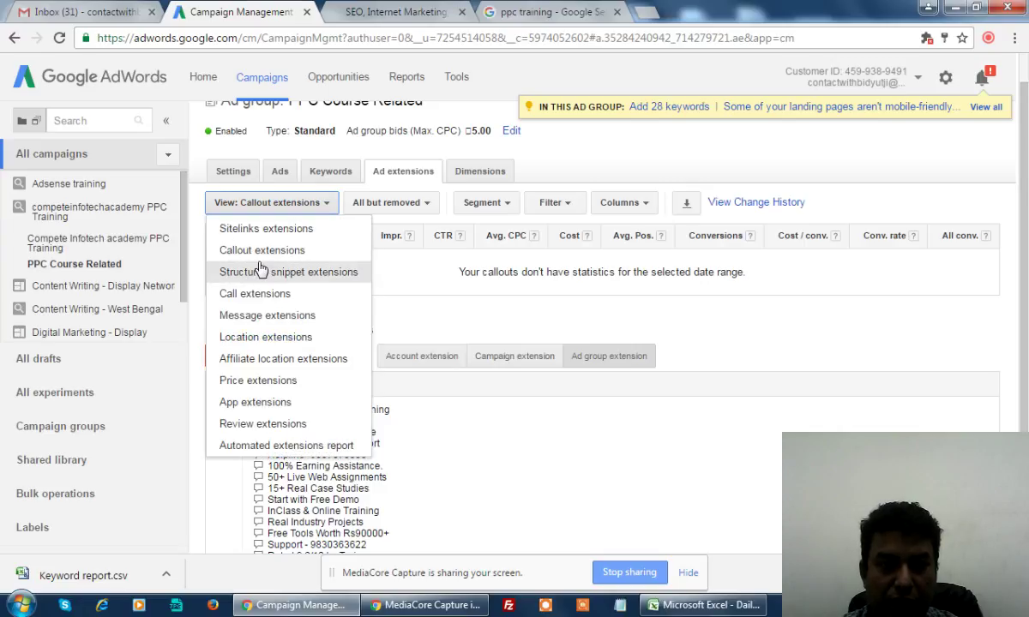
click(266, 228)
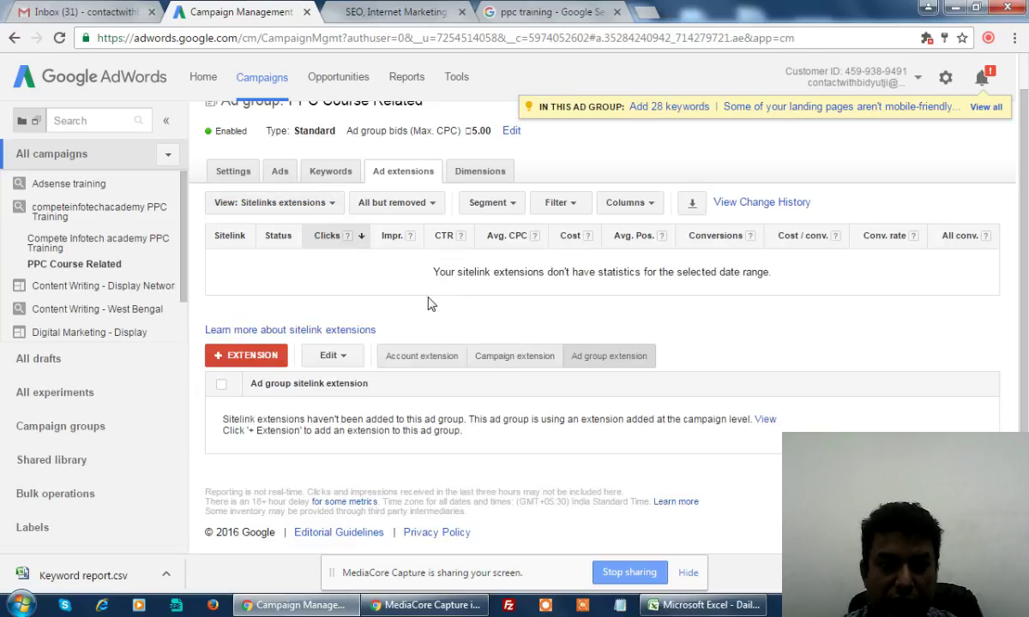
click(265, 354)
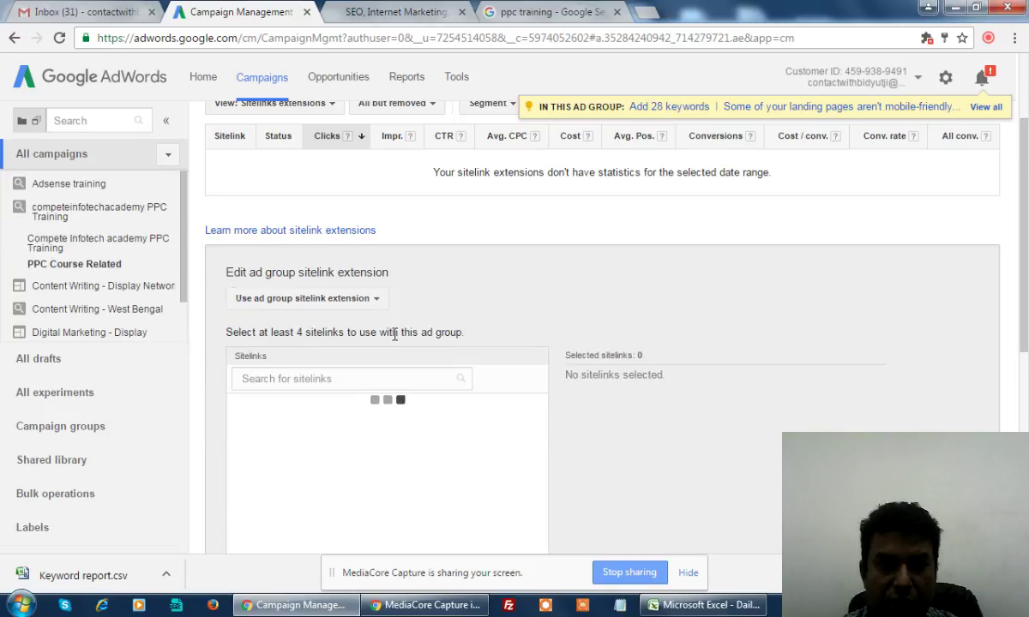
scroll(795, 351, down, 2)
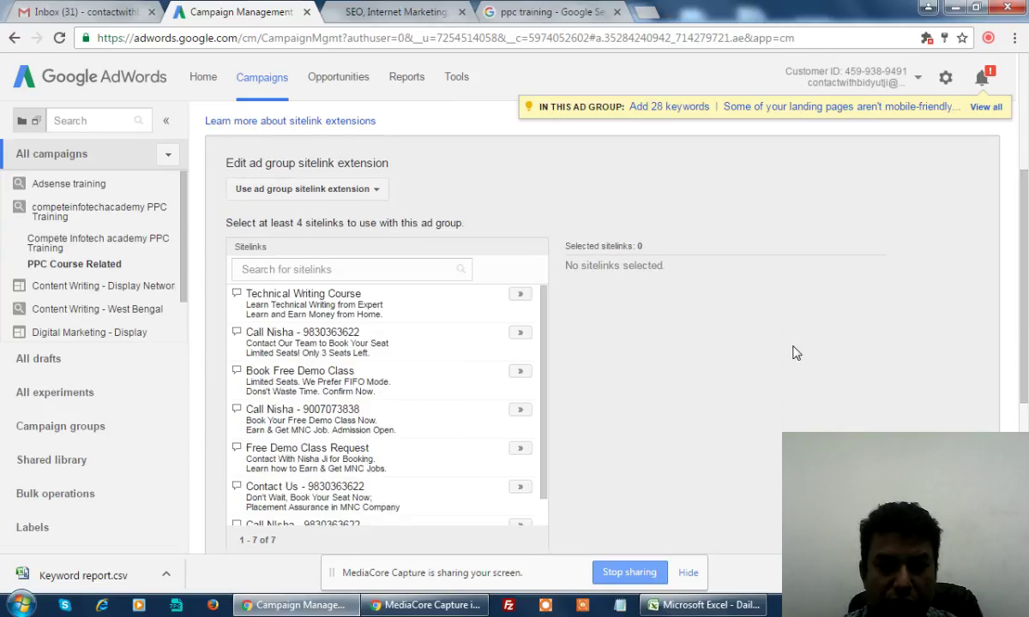
- Select every available sitelink except "Technical Writing Course" for the ad group and save the sitelink extension
click(520, 285)
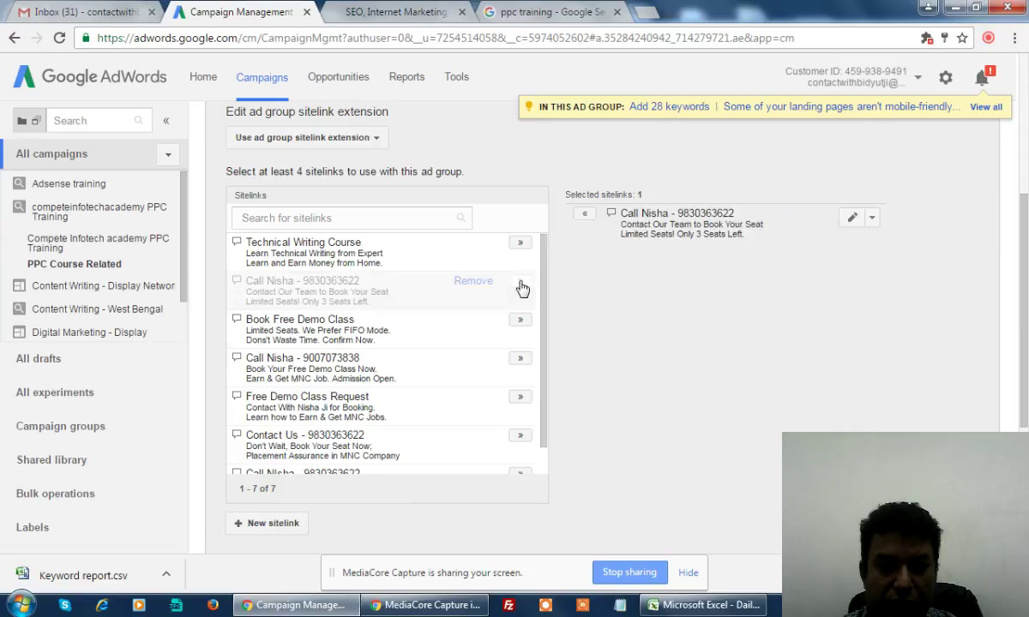
click(520, 321)
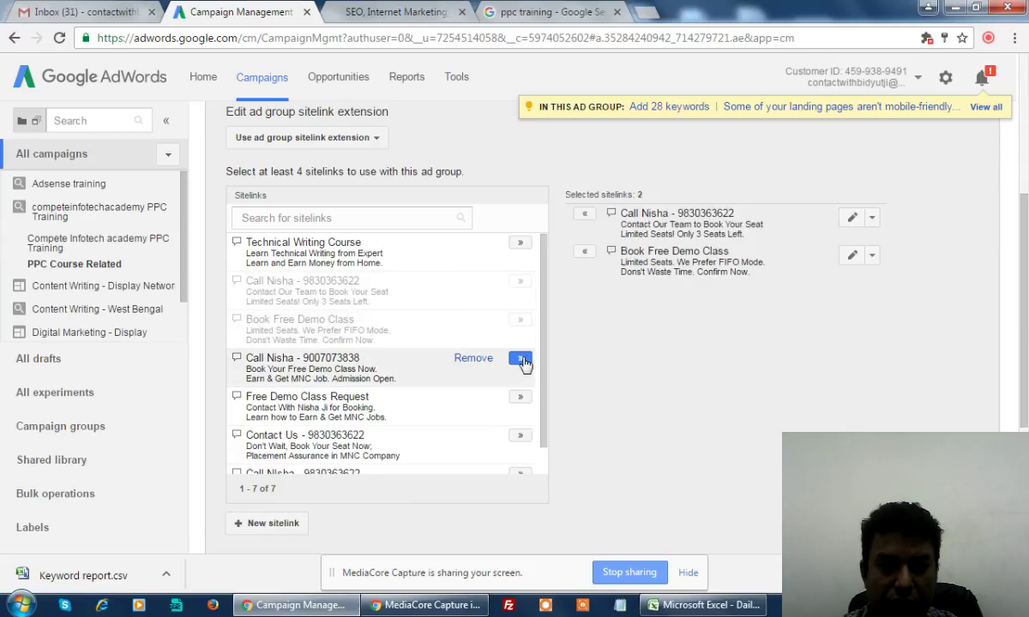
click(520, 360)
click(521, 397)
click(521, 436)
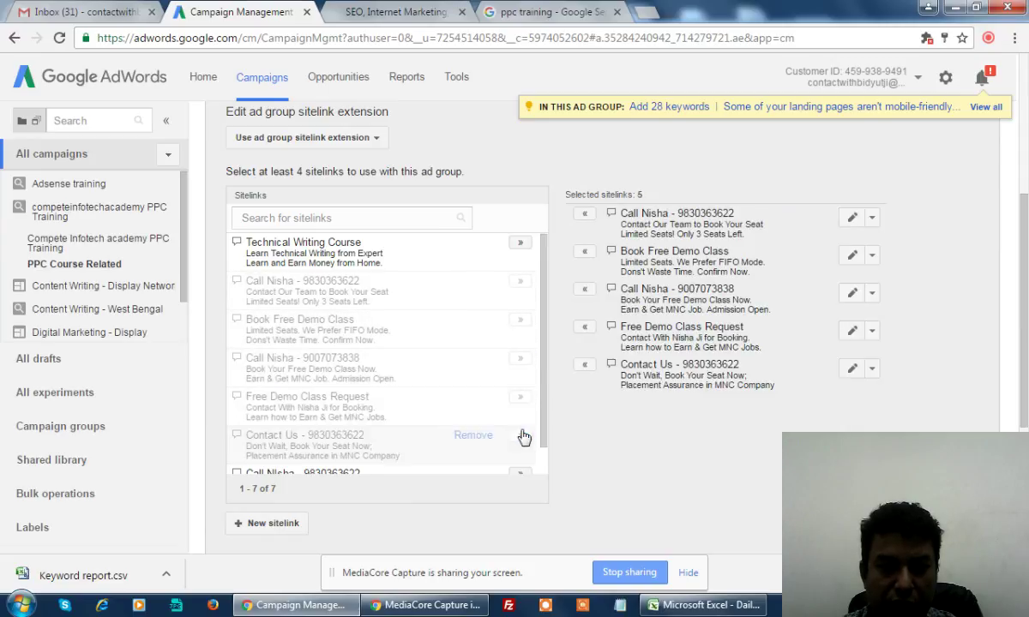
click(520, 472)
scroll(554, 425, down, 2)
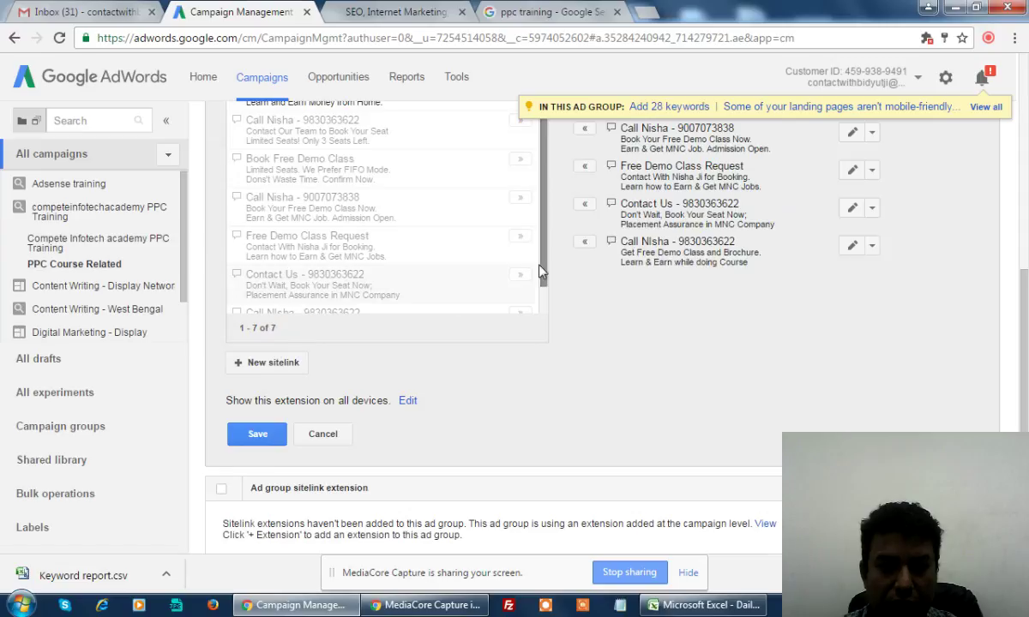
scroll(540, 271, down, 1)
click(257, 433)
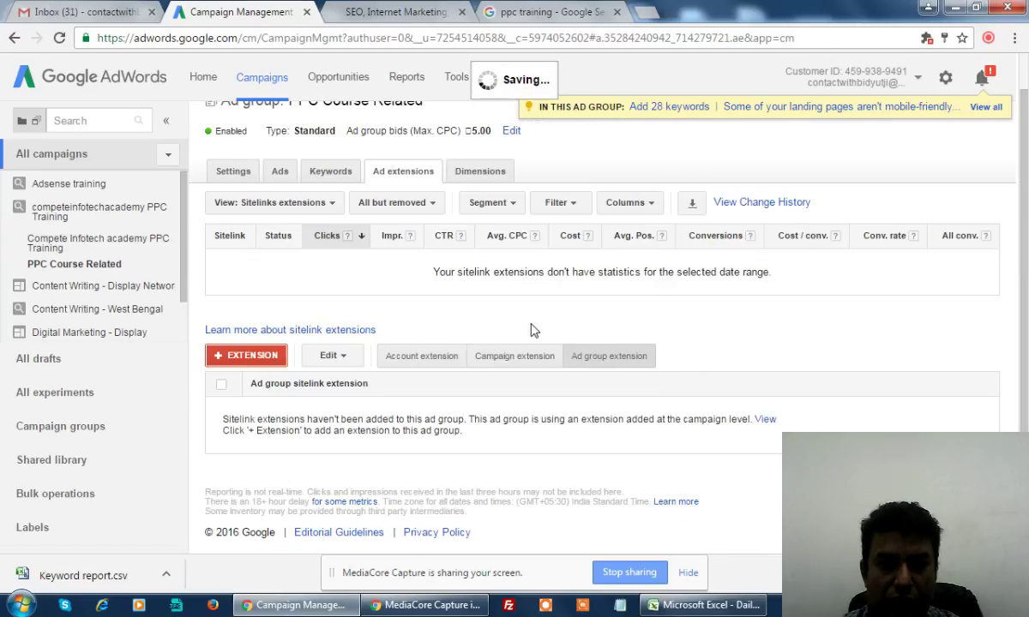
- Create an ad group call extension using all the listed phone numbers, including the mobile one, and save it
click(310, 205)
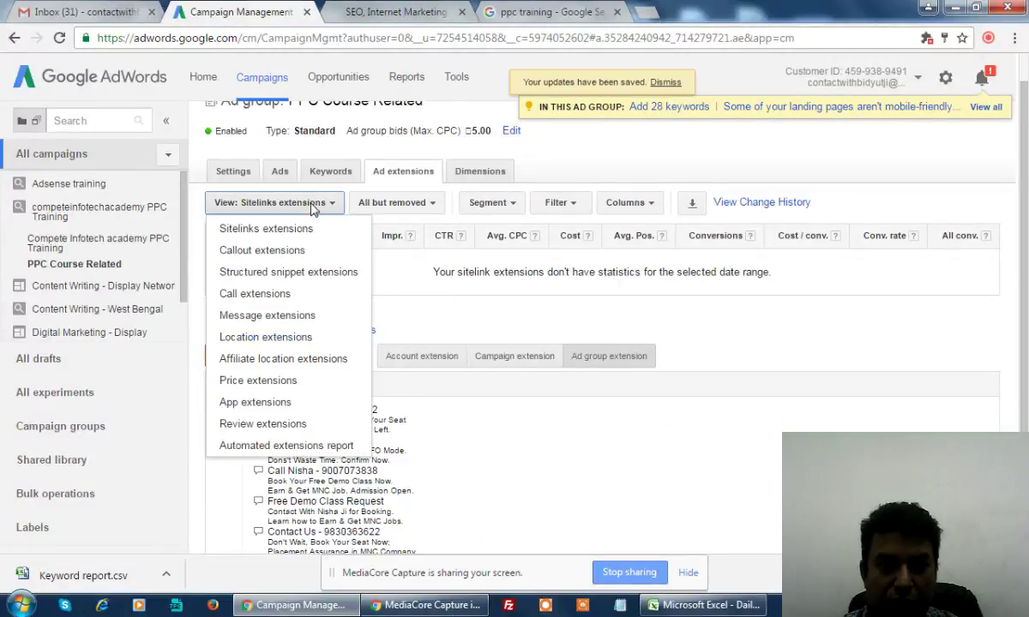
click(276, 296)
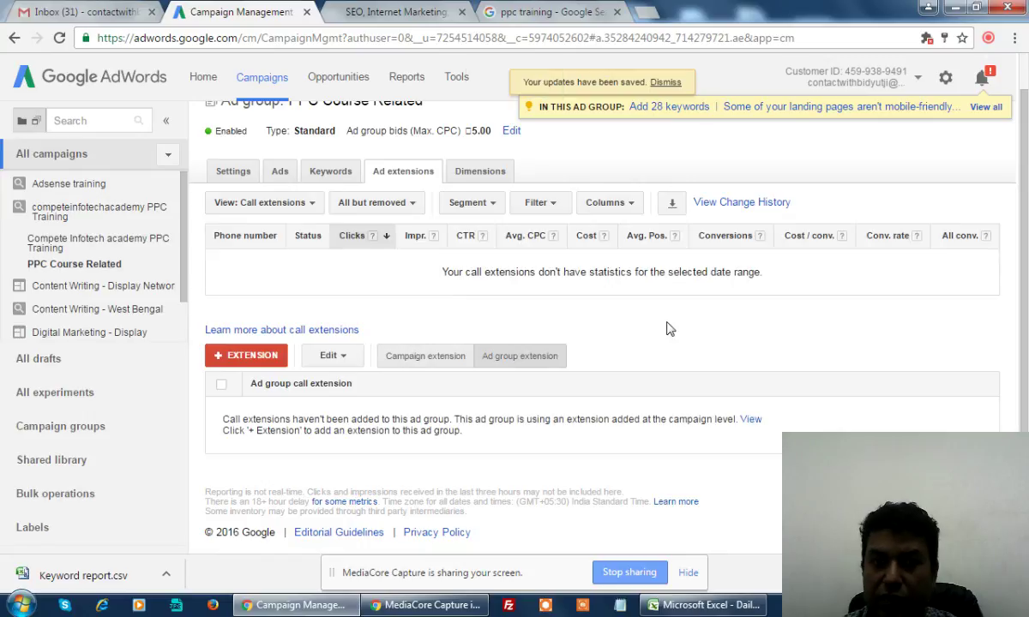
click(252, 354)
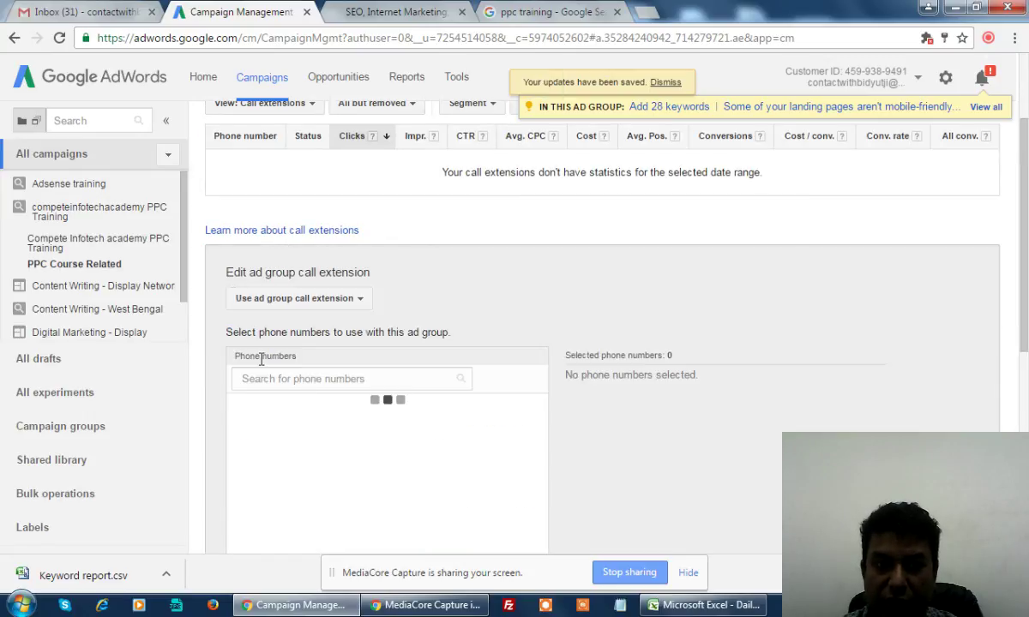
click(532, 403)
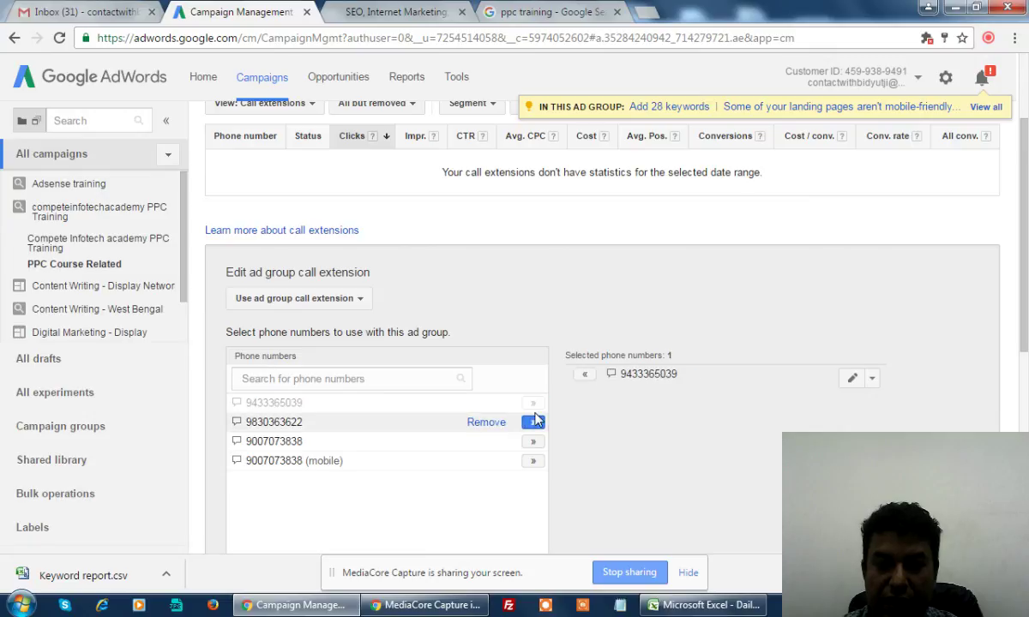
click(533, 423)
click(534, 461)
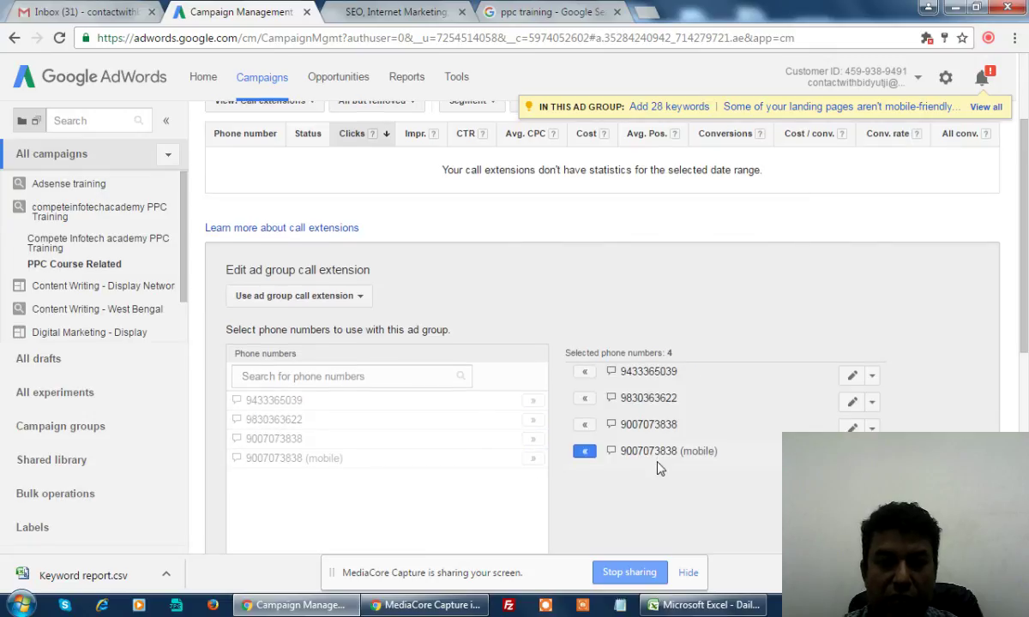
scroll(616, 432, down, 3)
click(258, 514)
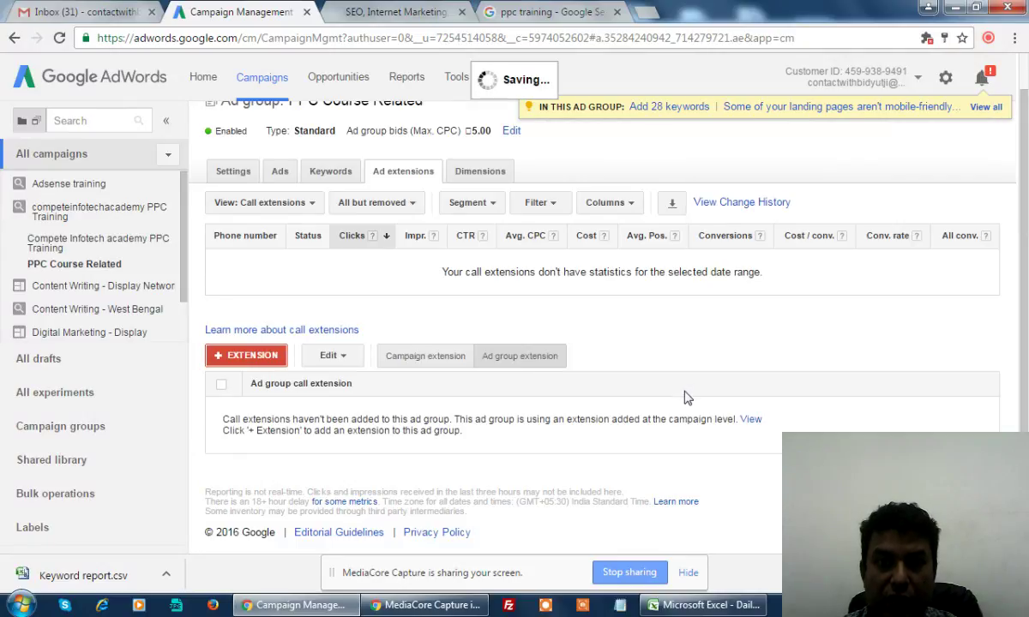
- Review the competitor's ad in the Google results for ppc training, and show the ad group's structured snippet extensions in AdWords
click(283, 202)
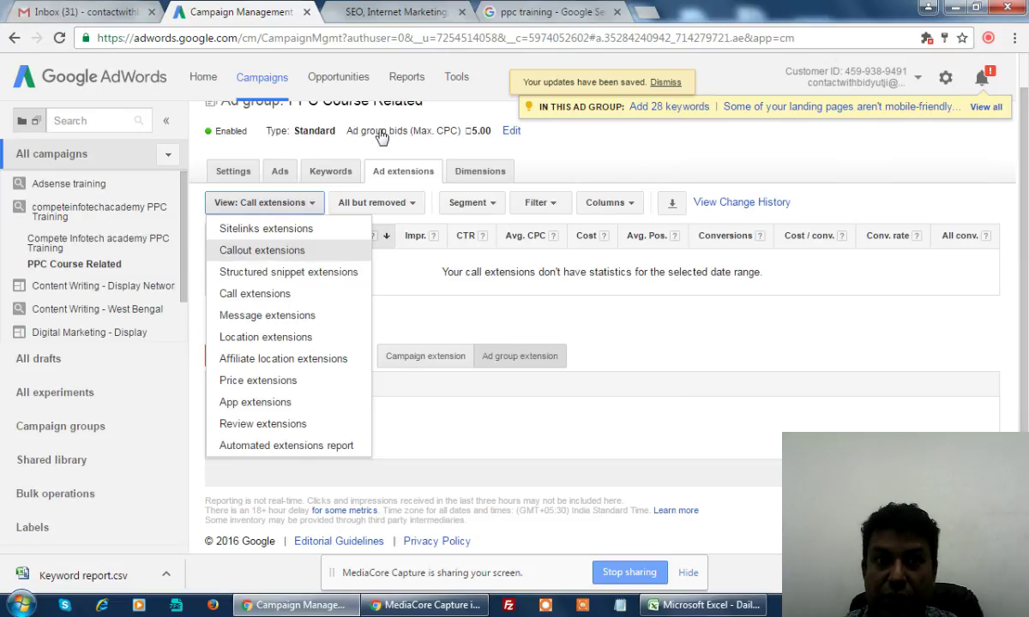
click(514, 12)
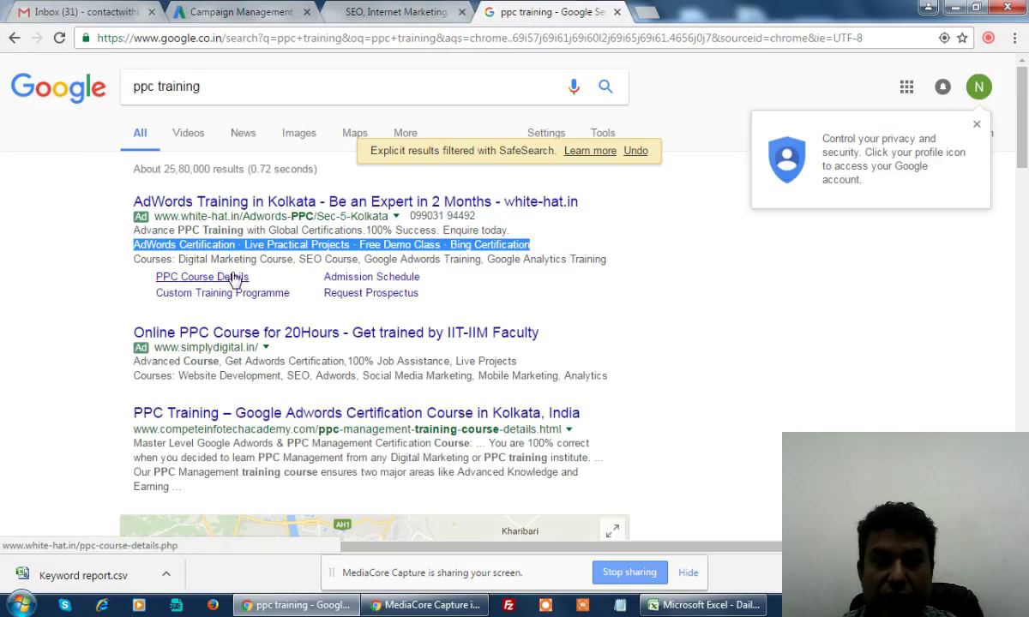
click(360, 12)
click(247, 18)
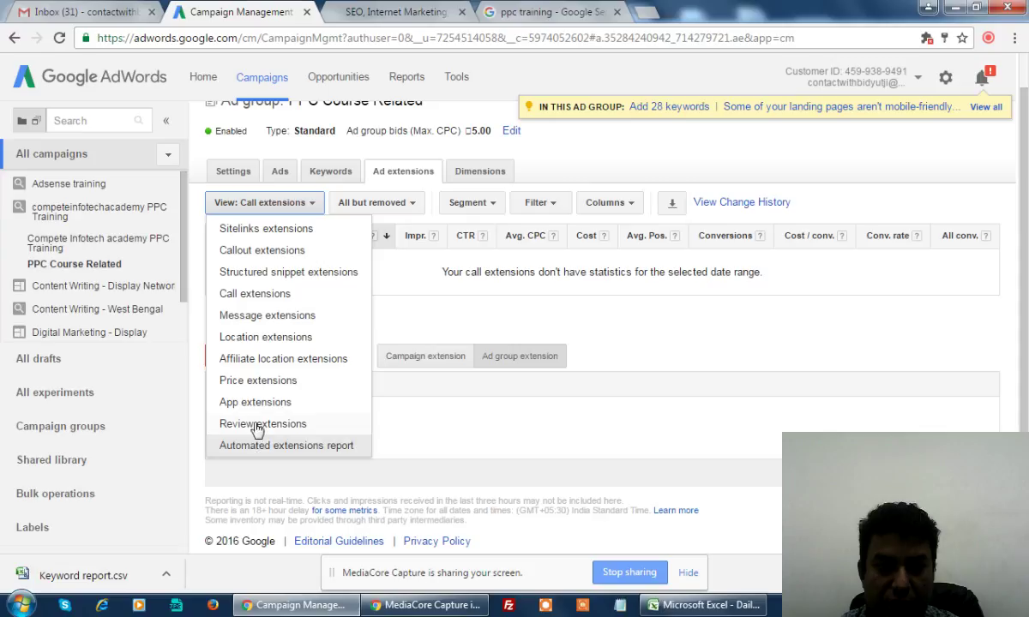
click(259, 271)
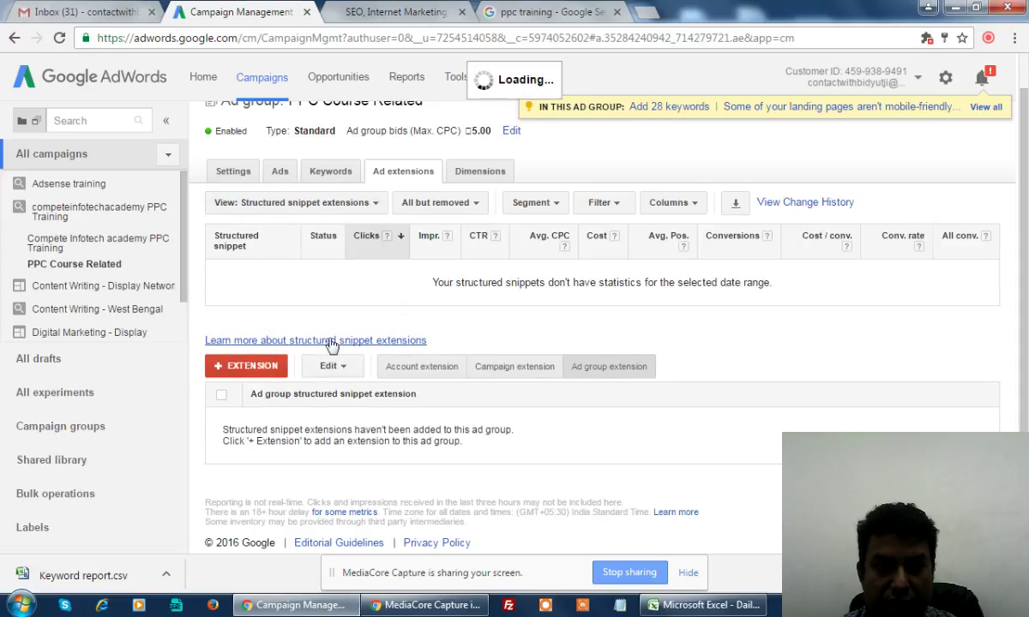
- Start an ad group structured snippet extension and select the existing Courses snippet beginning with Onpage Optimization
click(255, 362)
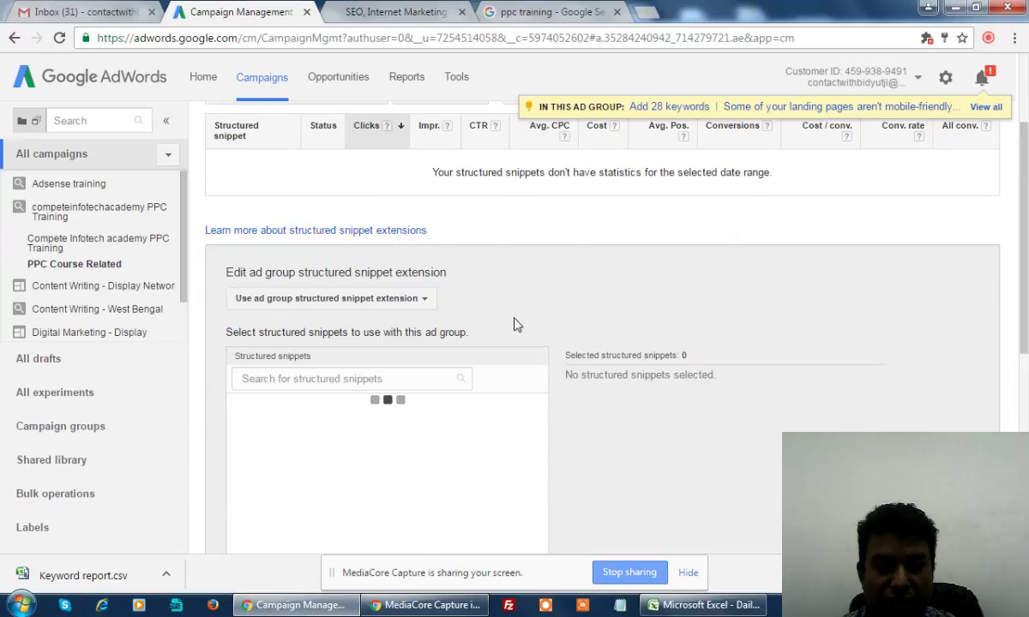
scroll(515, 324, down, 1)
scroll(514, 324, down, 1)
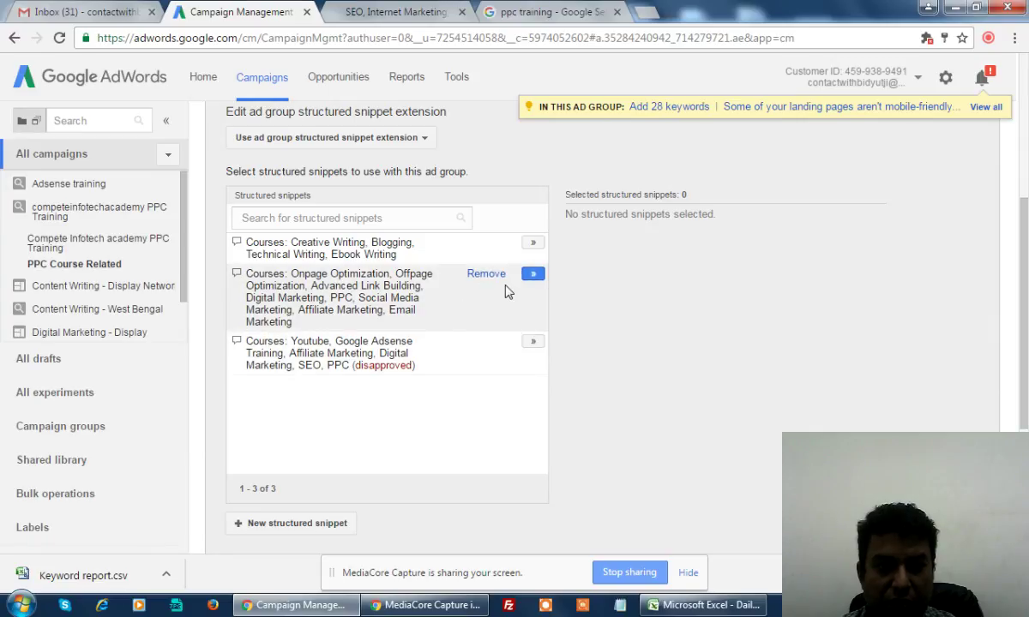
click(533, 274)
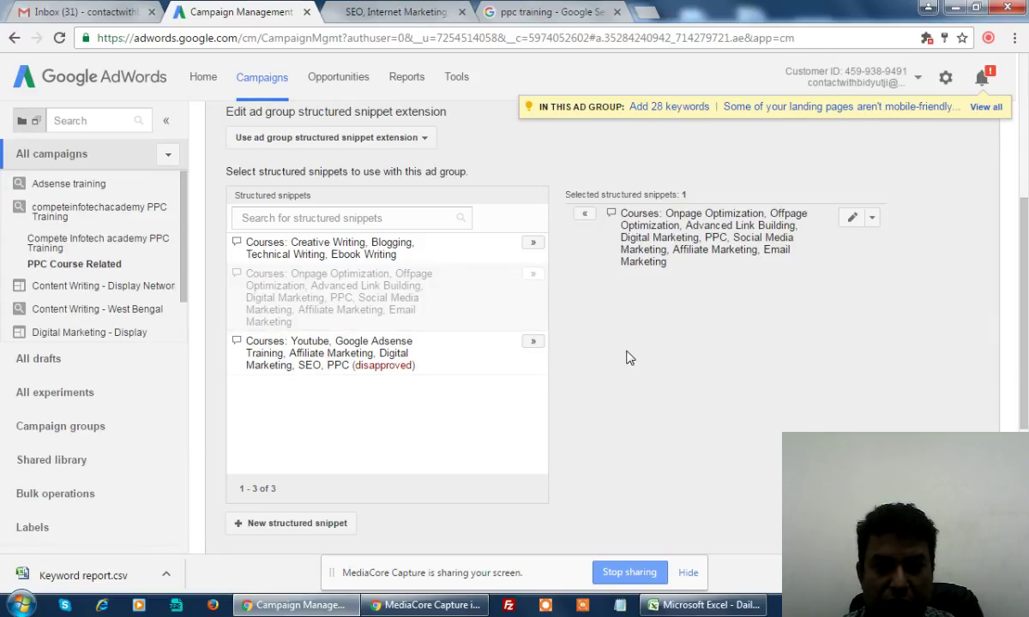
- Start a new structured snippet for the ad group with the English header "Courses"
scroll(626, 357, down, 1)
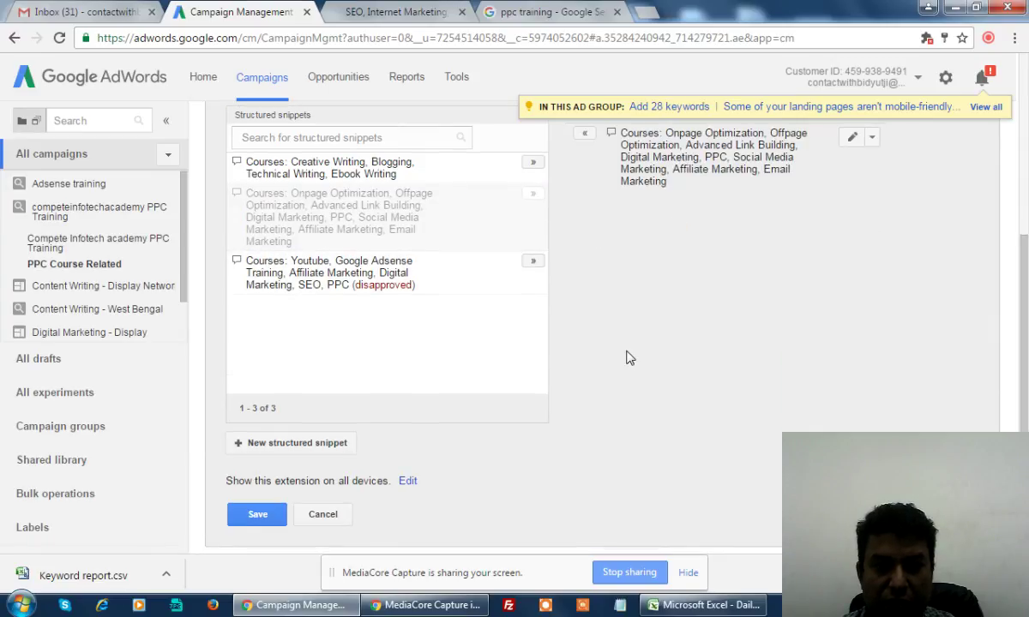
click(303, 452)
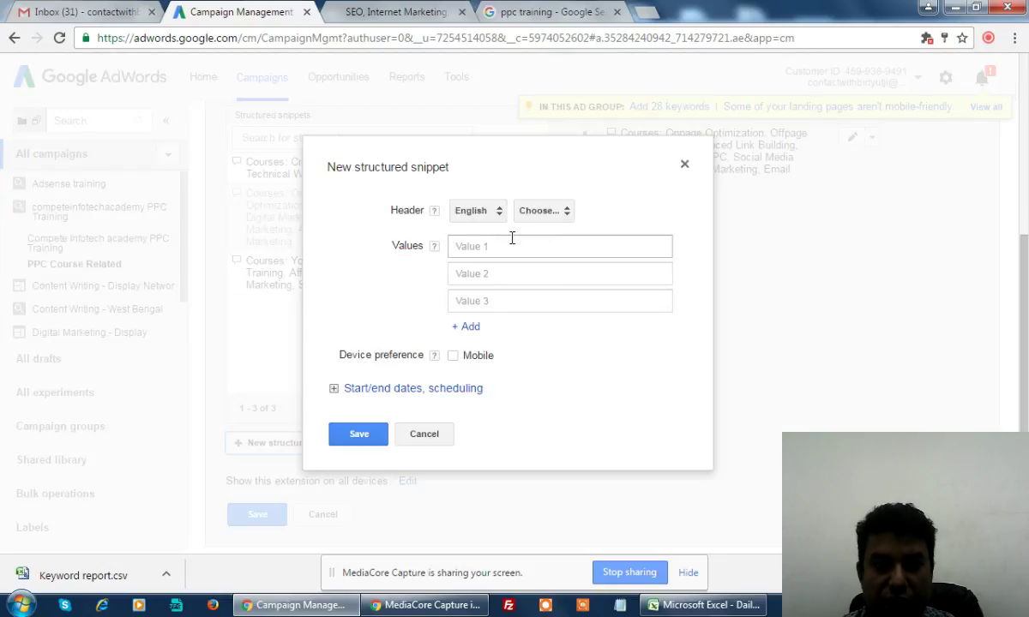
click(548, 212)
click(536, 276)
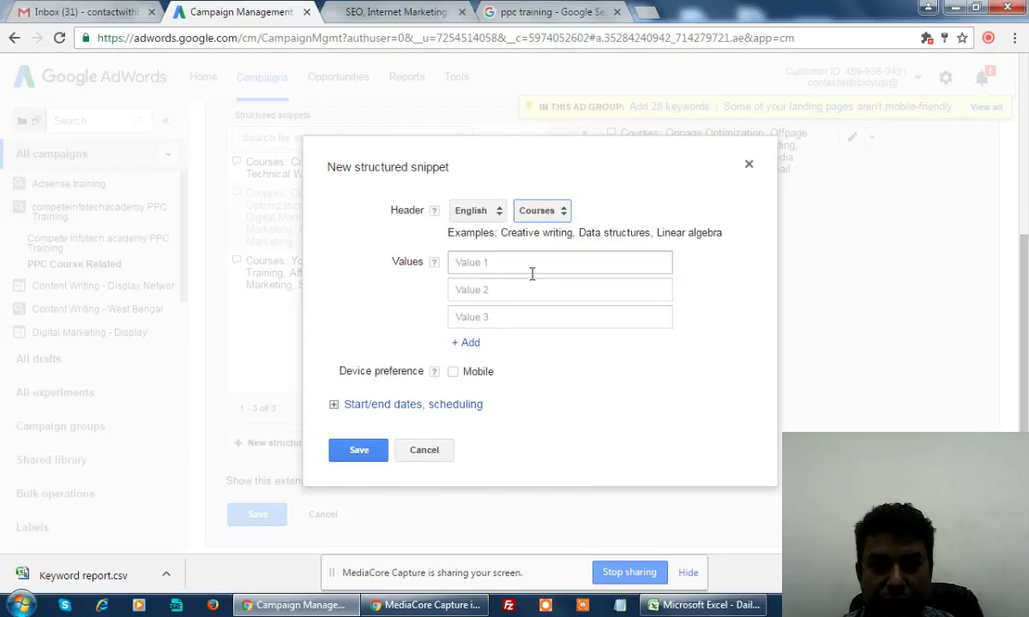
- Enter "Google Adwords Fundamental" as the first value of the Courses snippet
click(510, 265)
text(G)
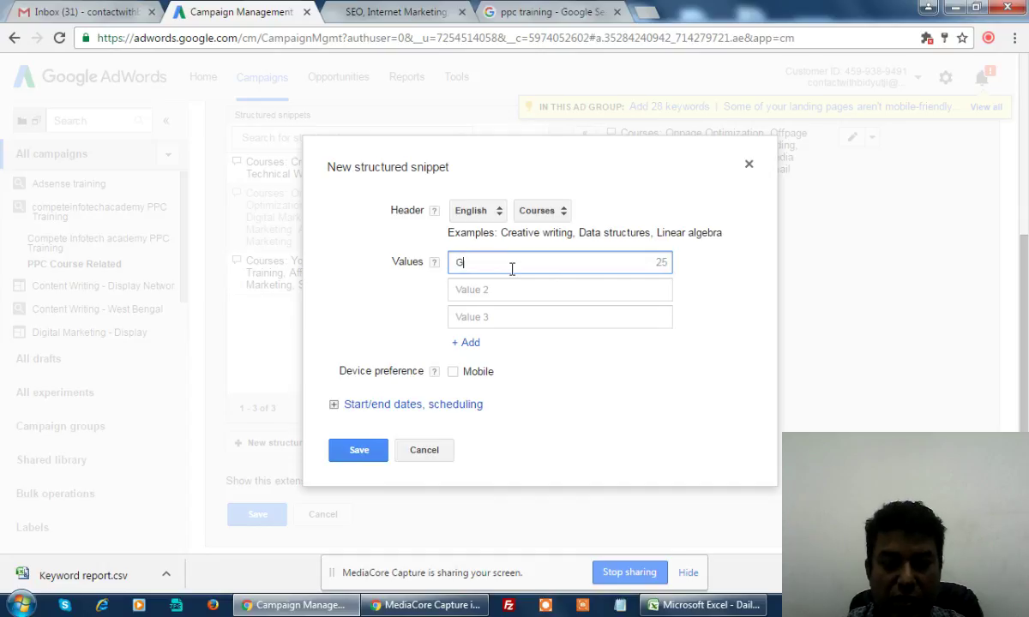
text(oogle Adwords )
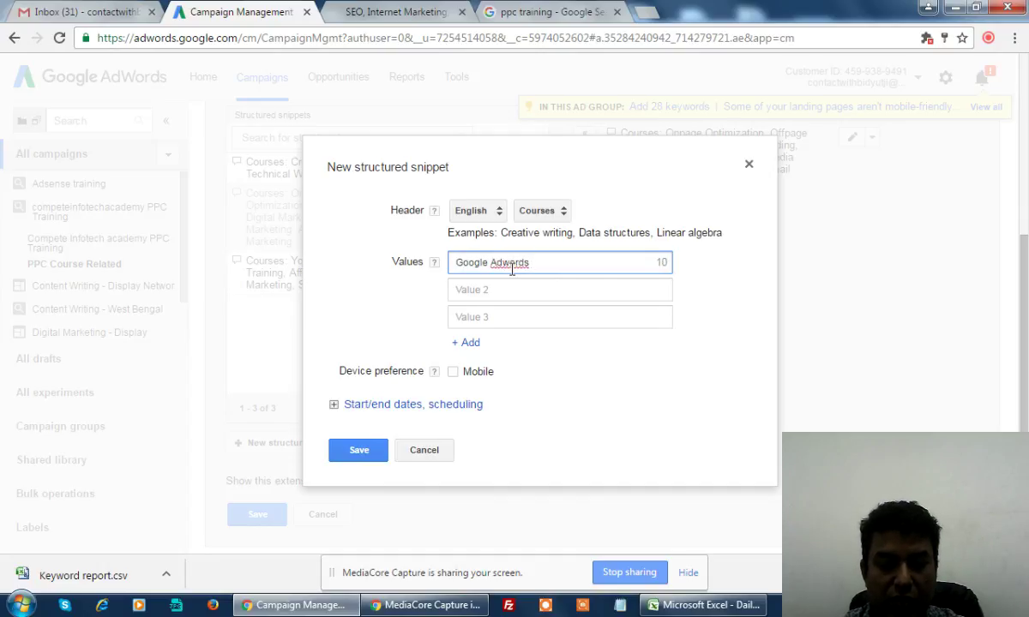
text(Funda)
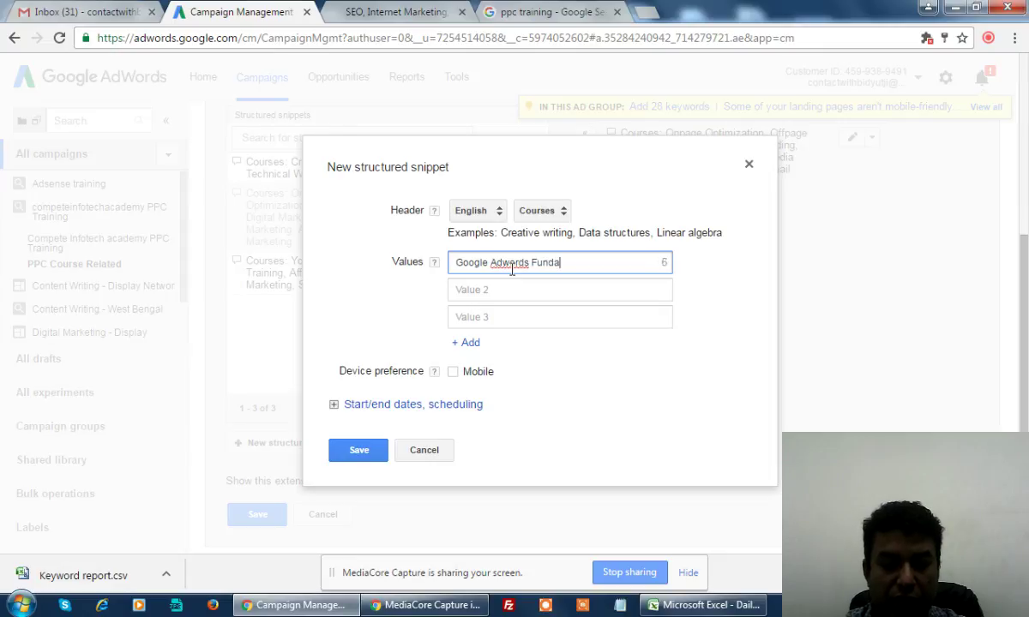
text(mental)
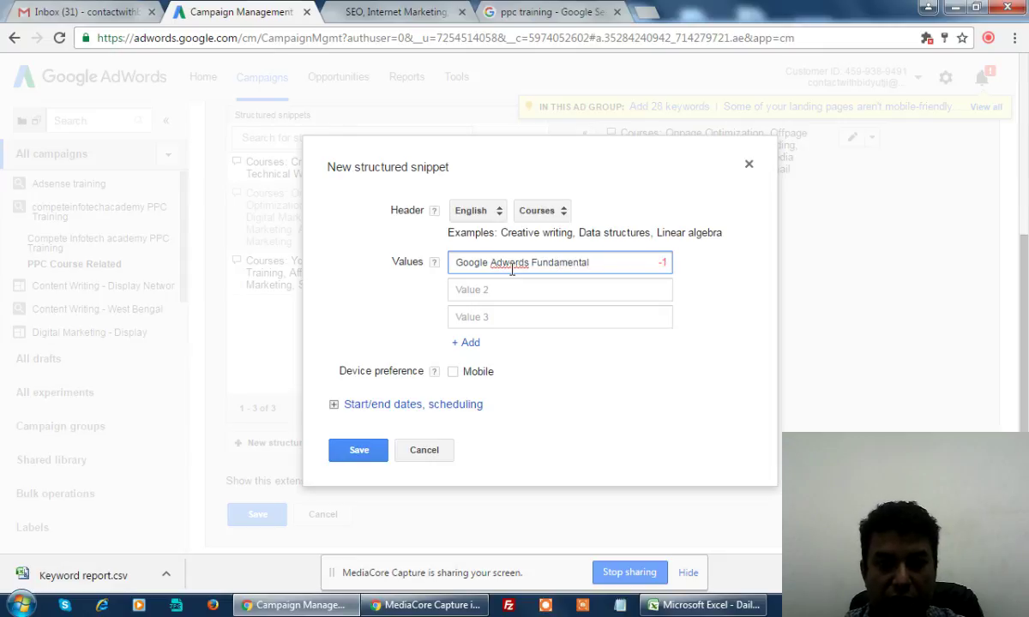
- Shorten the first snippet value to "Ad words Fundamental" by removing "Google" and splitting "Adwords" into two words
drag(491, 264, 437, 262)
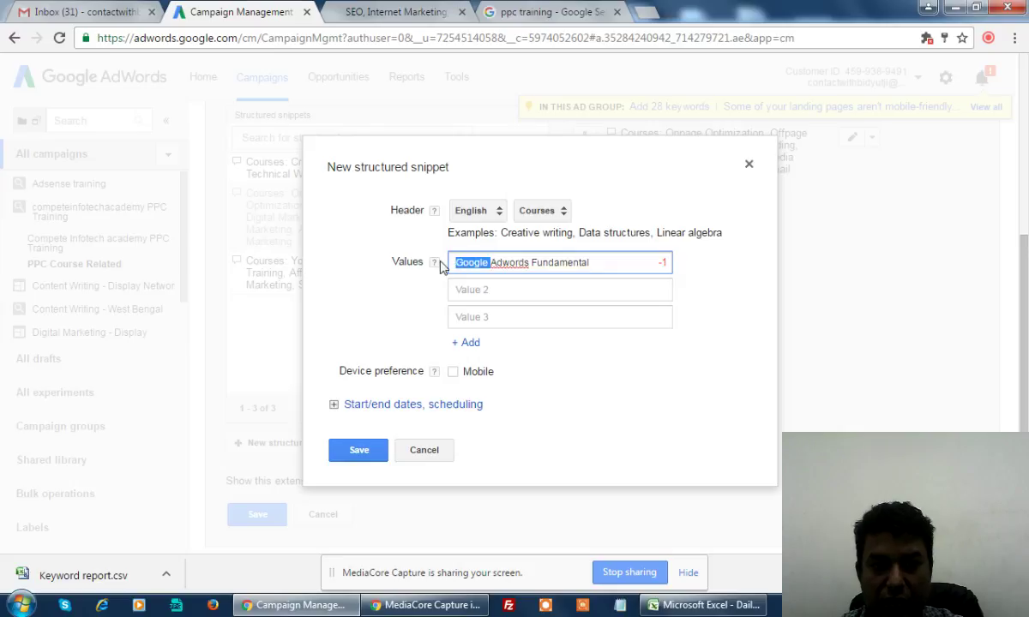
key(BackSpace)
click(578, 263)
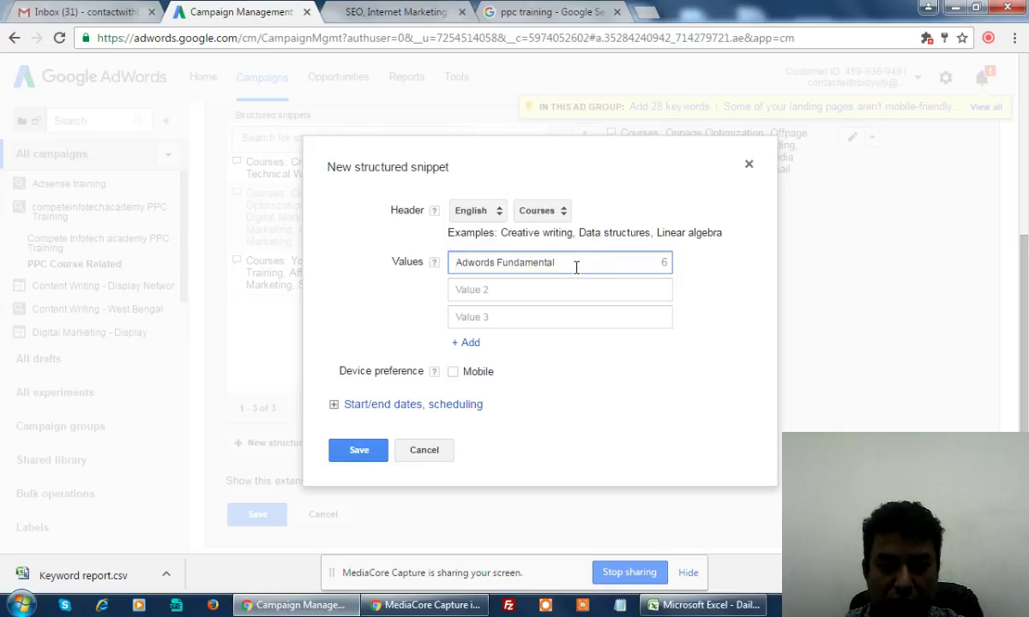
click(469, 263)
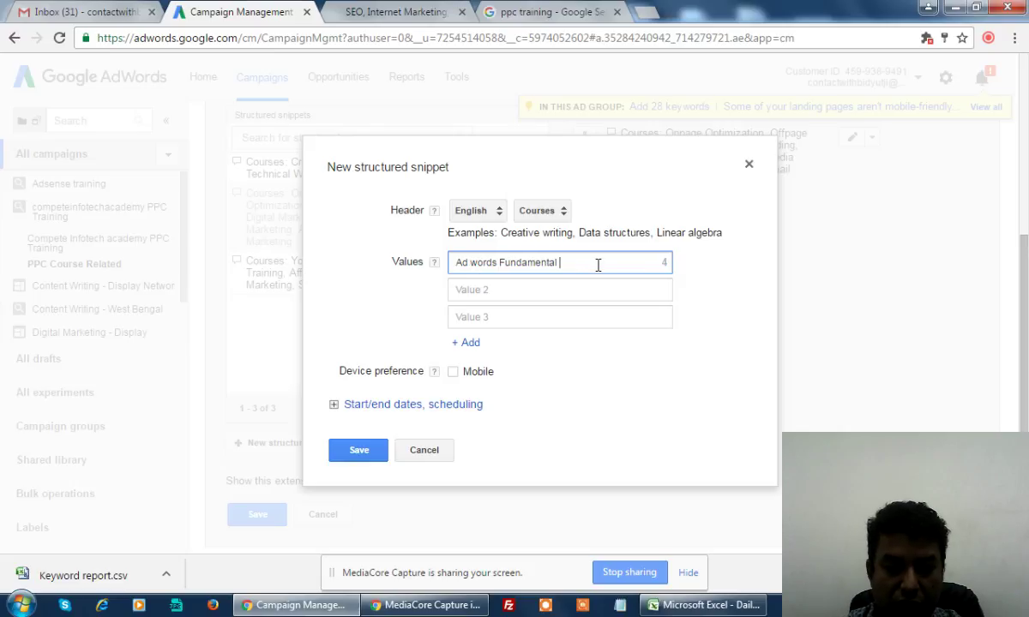
text(Course)
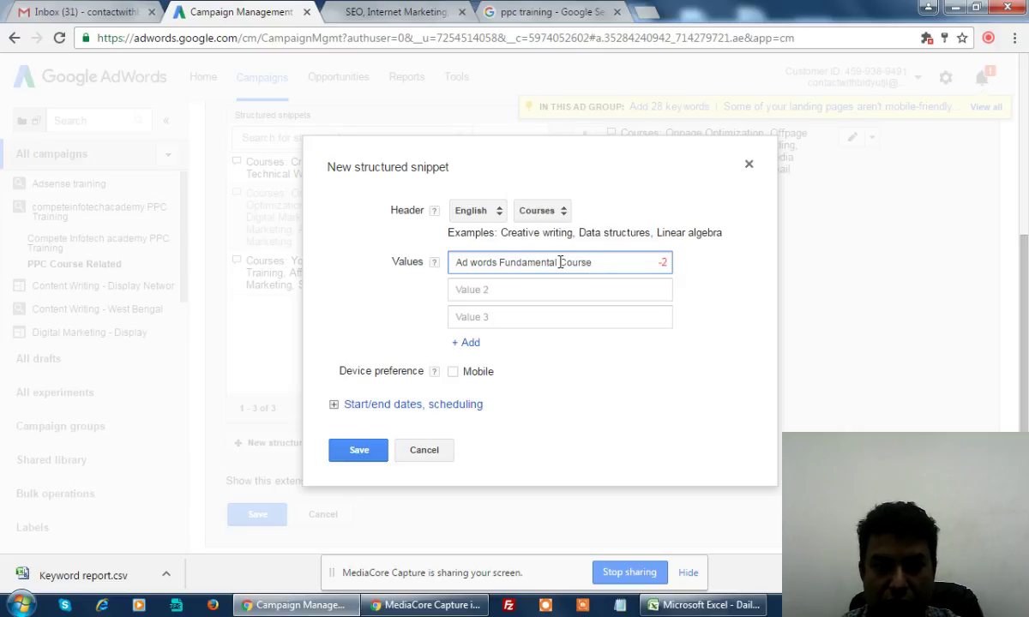
click(618, 265)
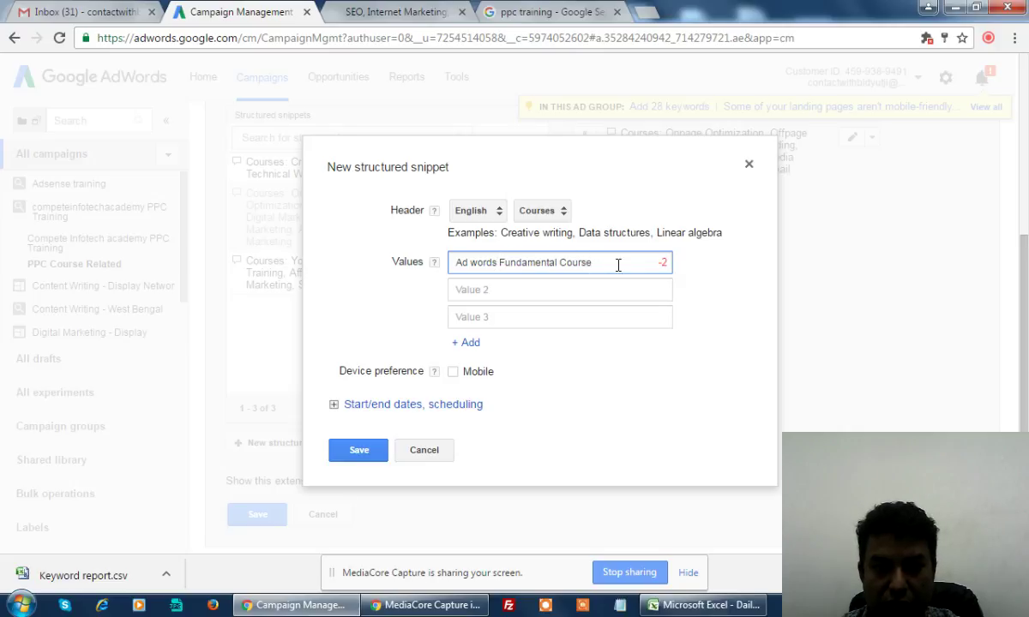
key(BackSpace)
key(BackSpace)
key(BackSpace)
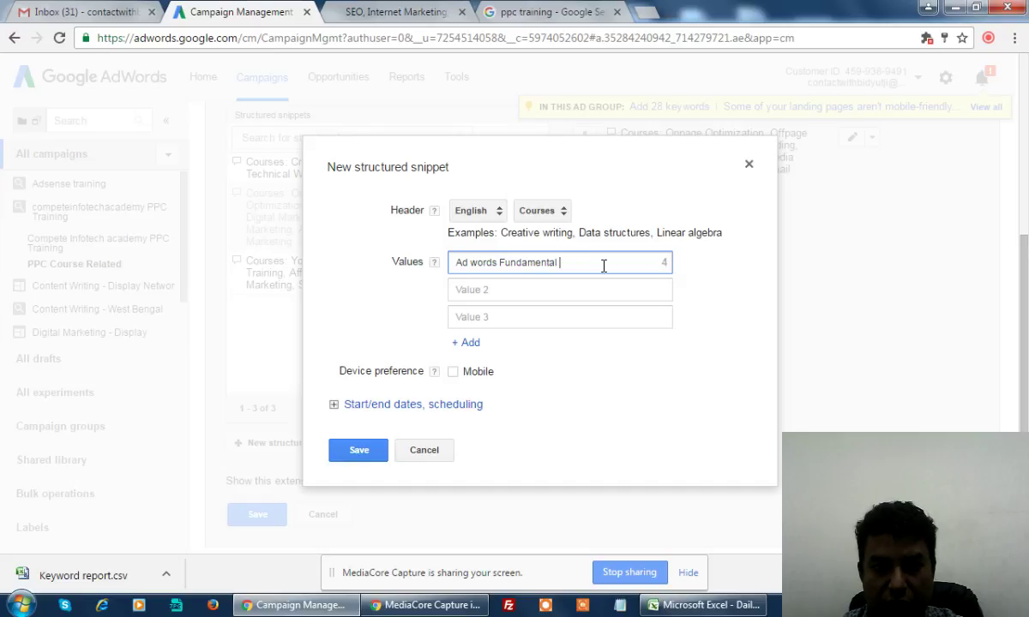
- Copy the first value into the second value and change the copy to "Ad words Advanced"
click(460, 291)
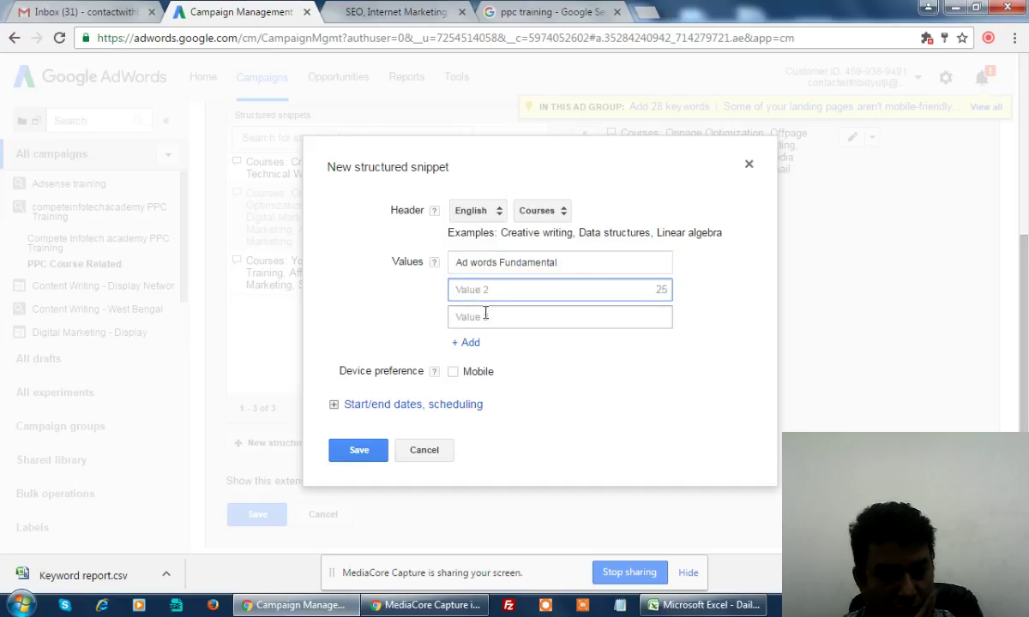
drag(570, 263, 437, 285)
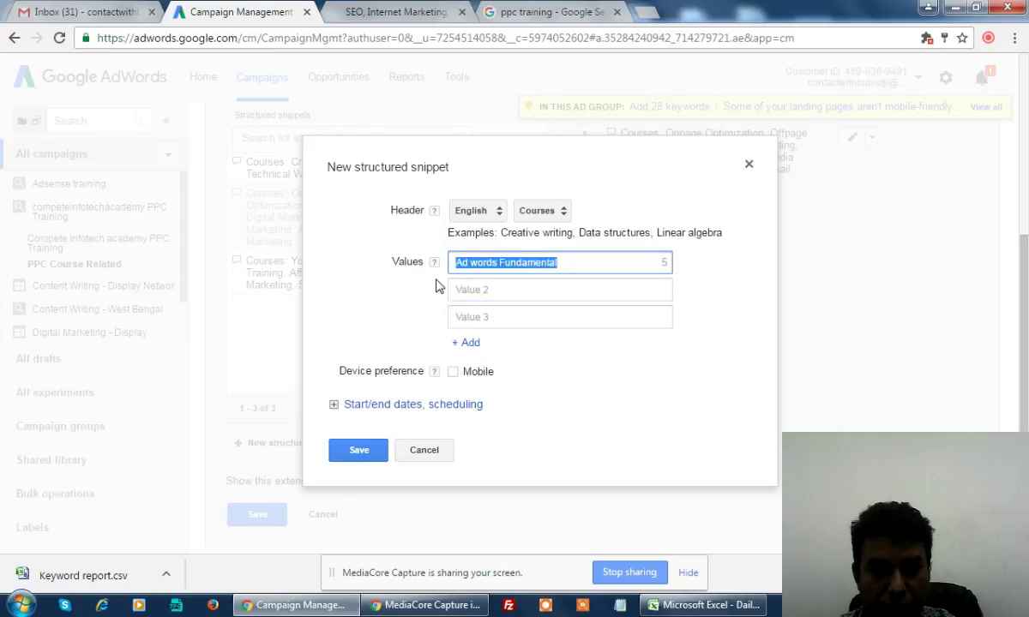
key(ctrl+c)
click(523, 291)
key(ctrl+v)
drag(500, 290, 632, 290)
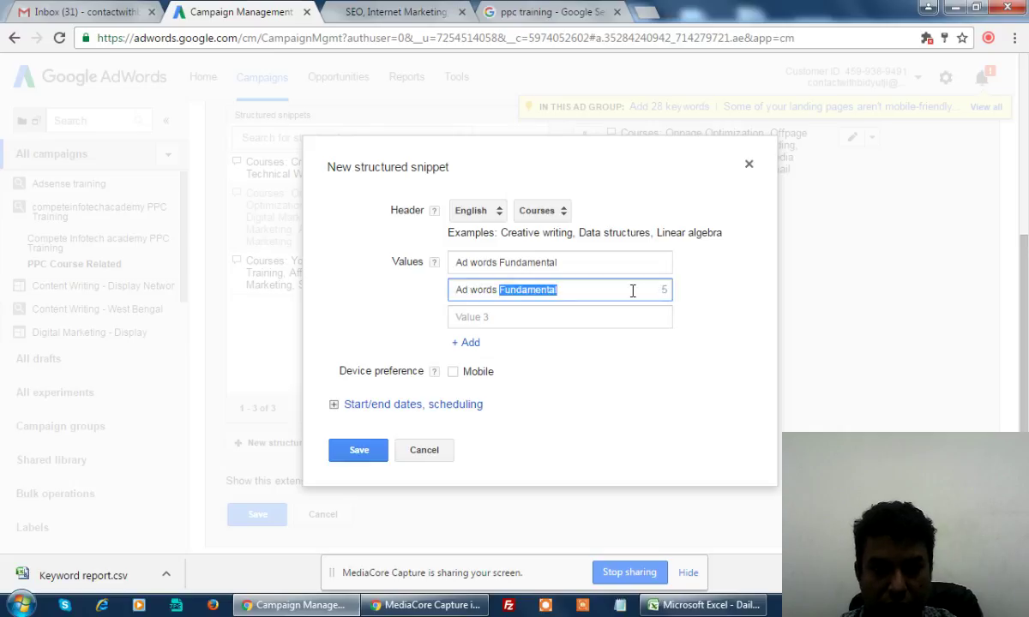
text(Advance)
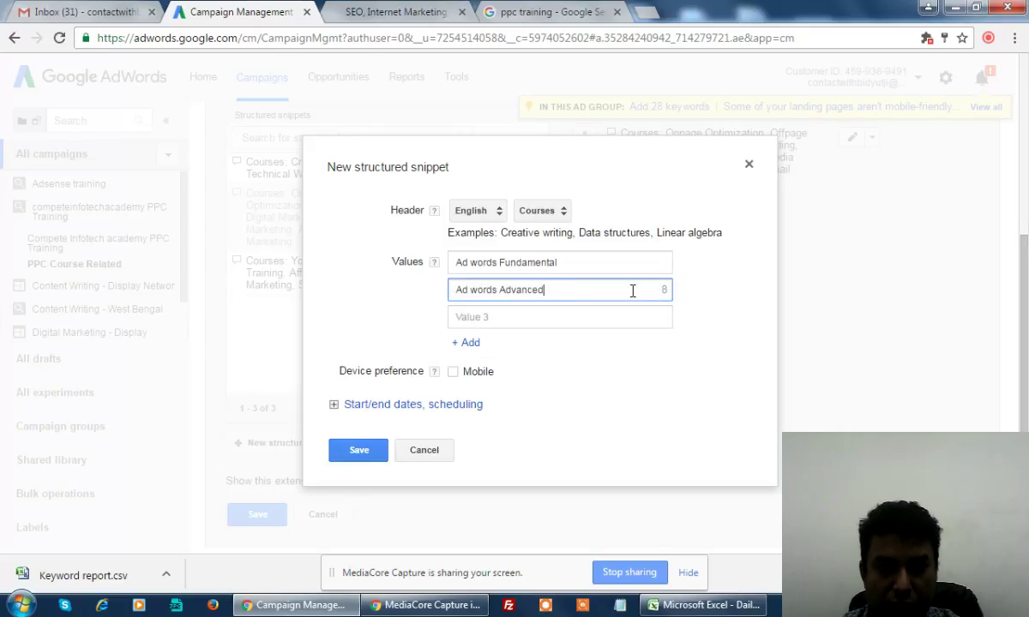
- Enter "Bing Certification" as the third value of the Courses snippet
click(509, 317)
text(Bin)
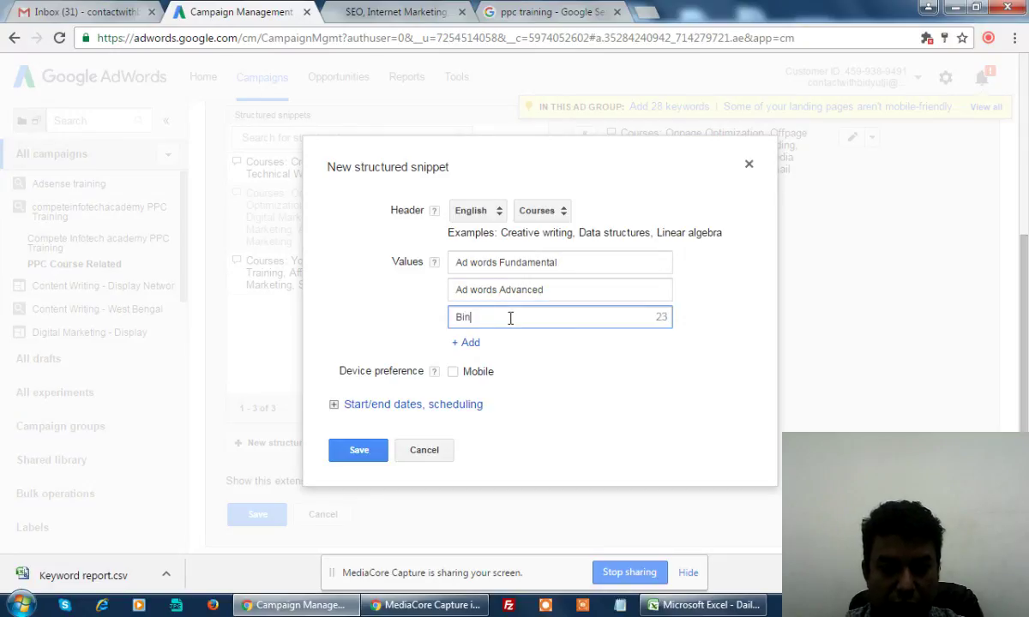
text(g Certif)
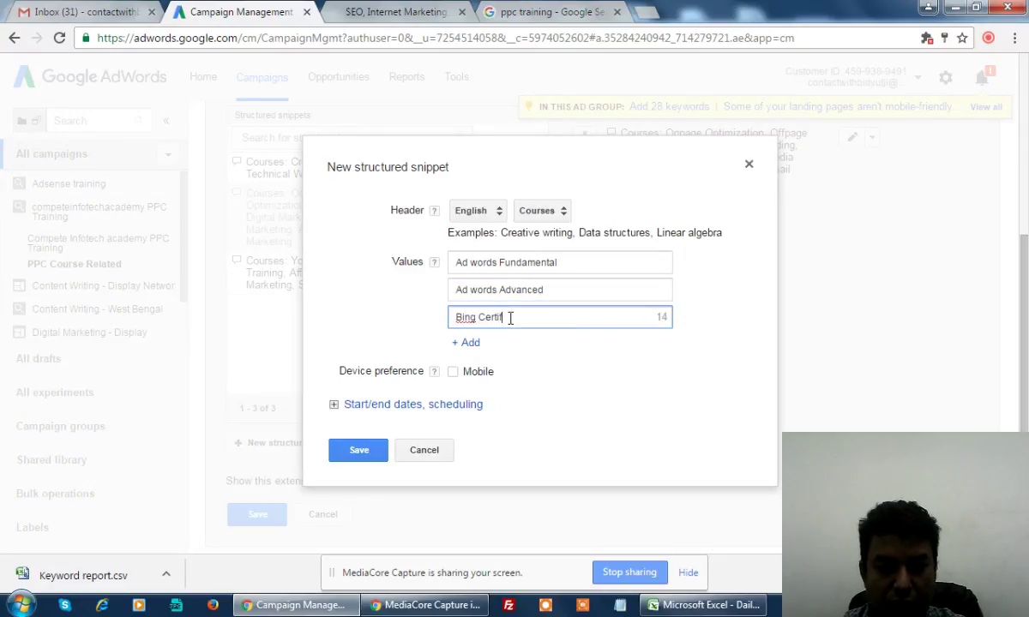
text(ication)
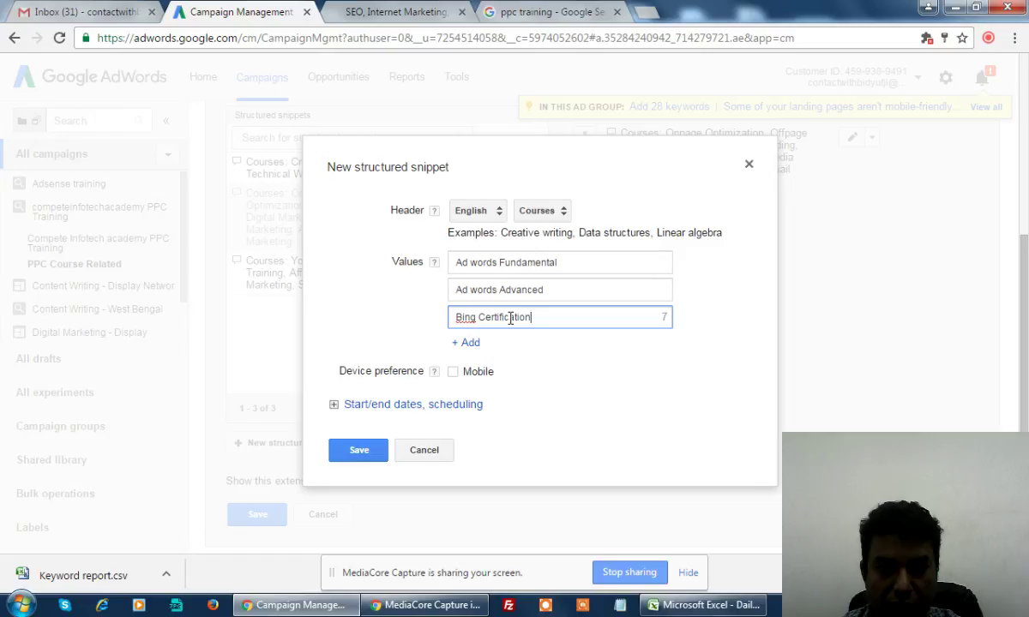
- Add a fourth value to the Courses snippet reading "Facebook Ads Management"
click(467, 342)
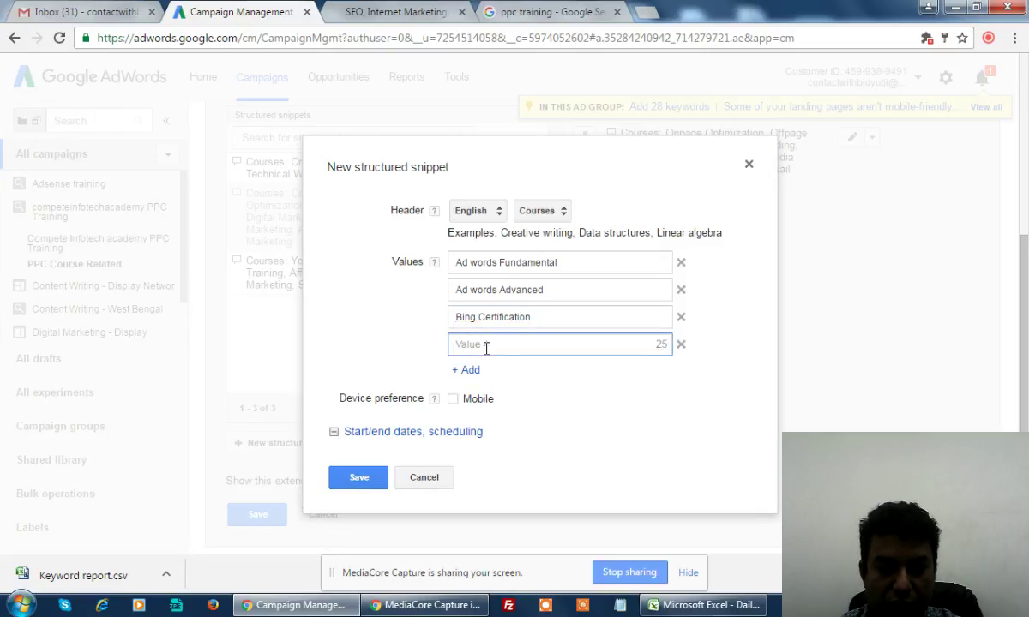
text(Facebook)
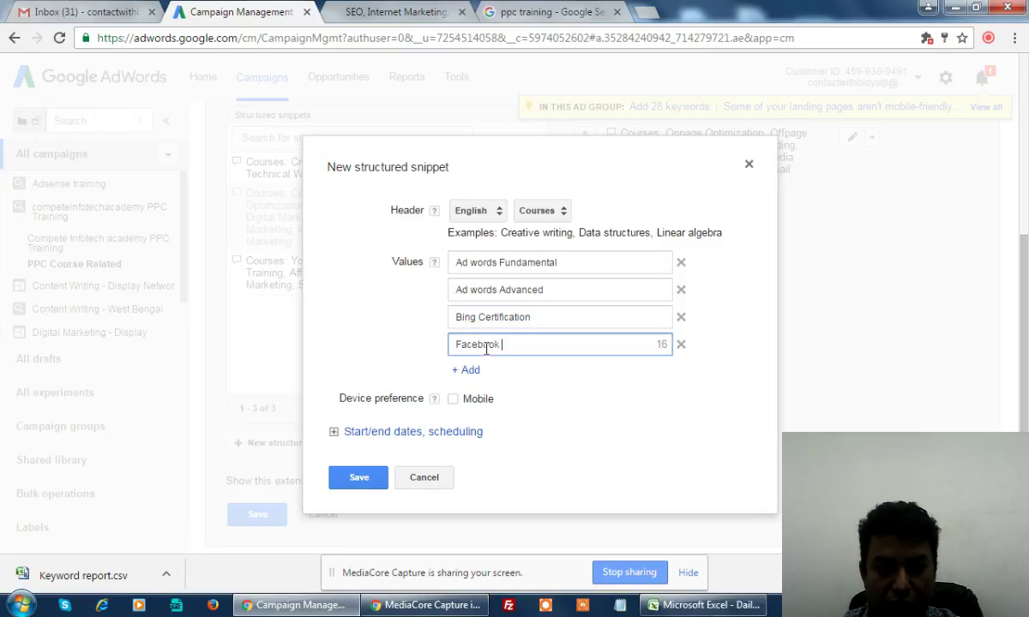
text( Ads Mana)
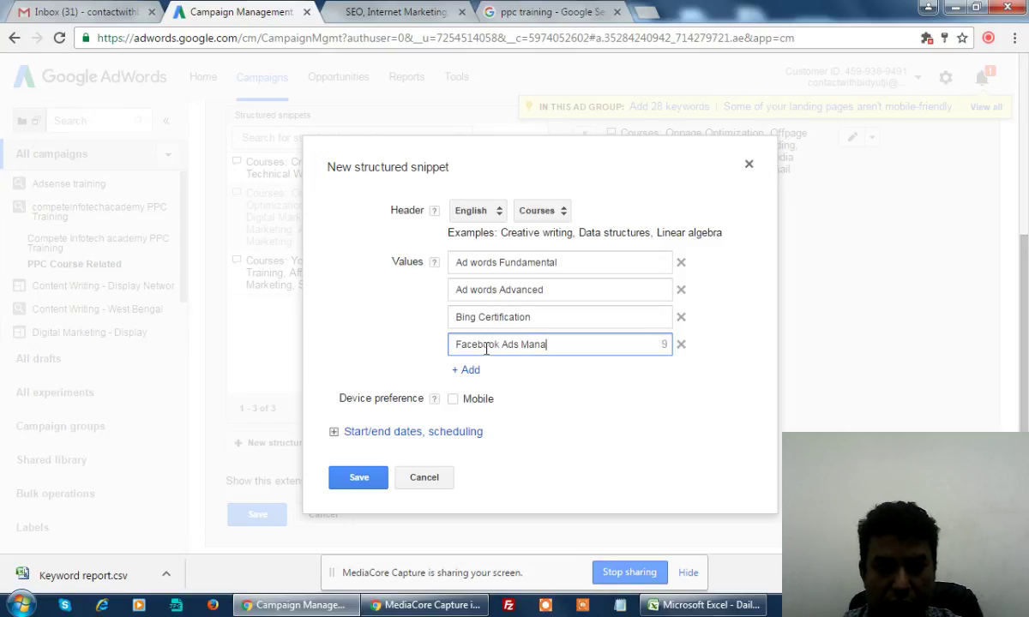
text(gement)
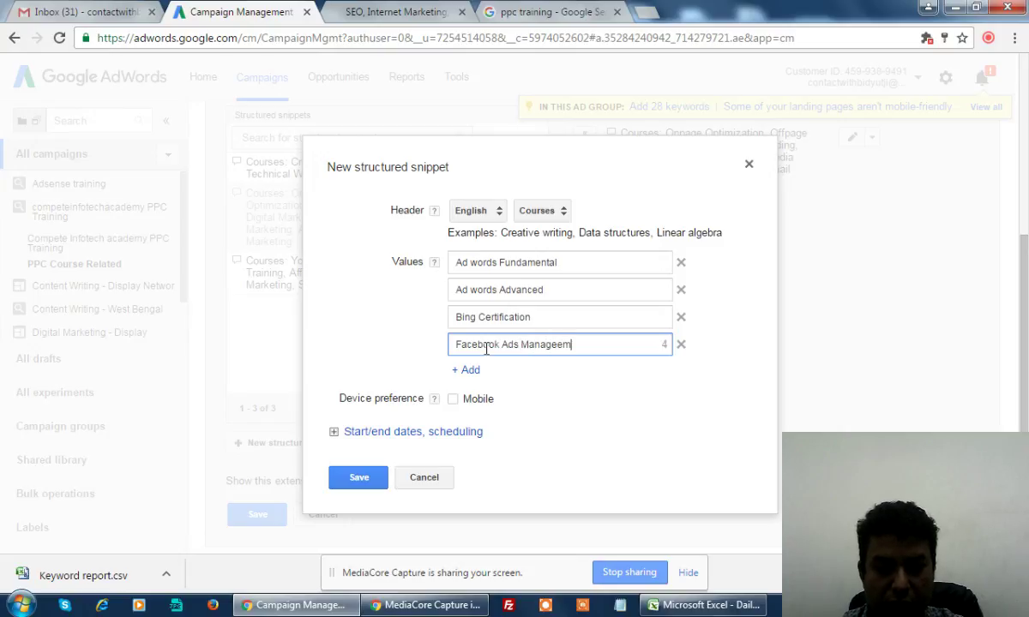
click(572, 343)
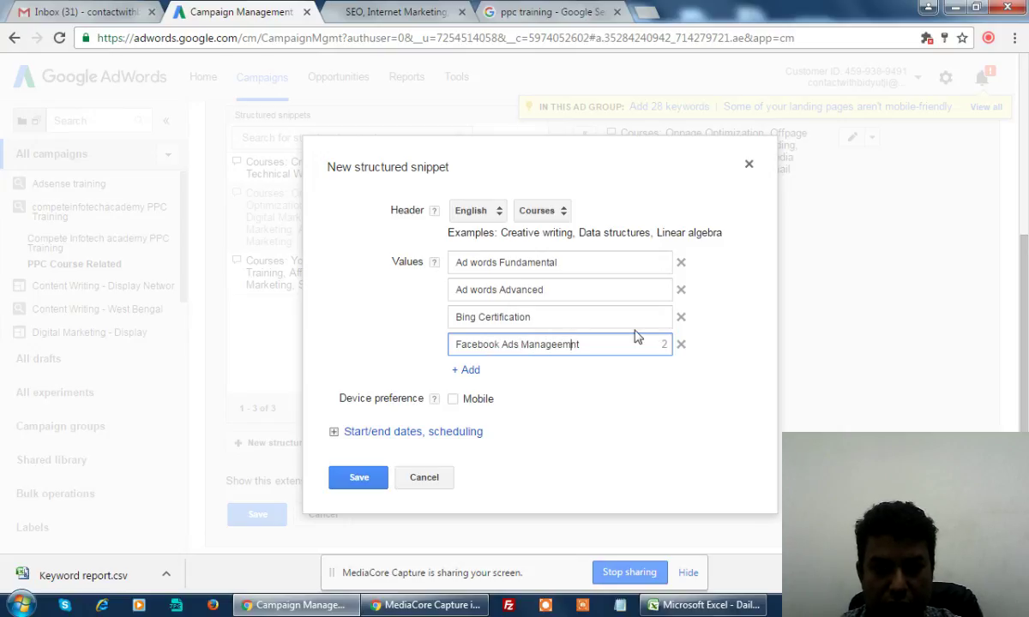
key(BackSpace)
key(BackSpace)
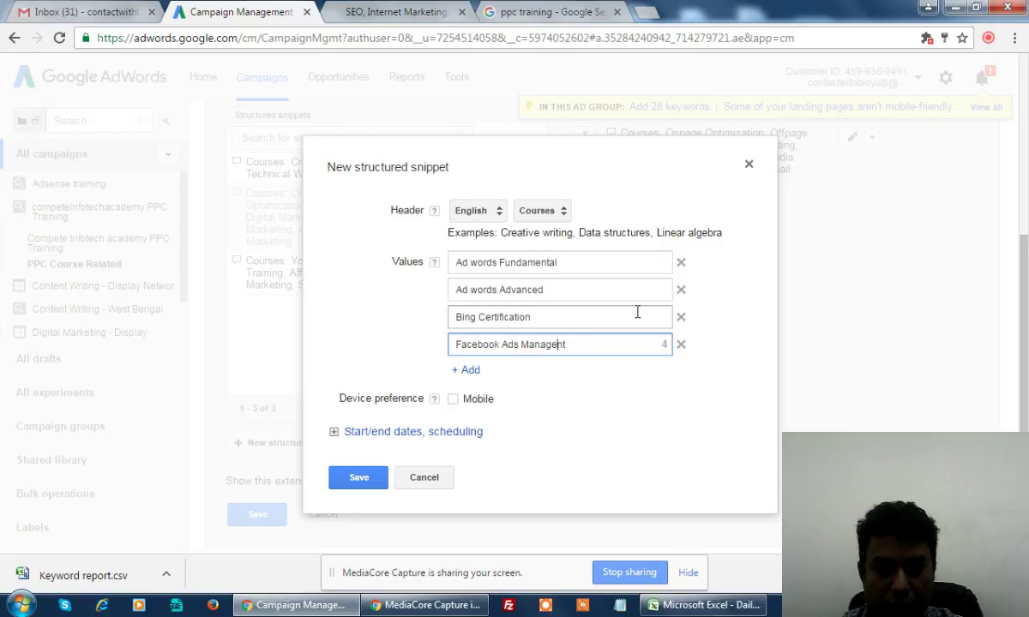
text(me)
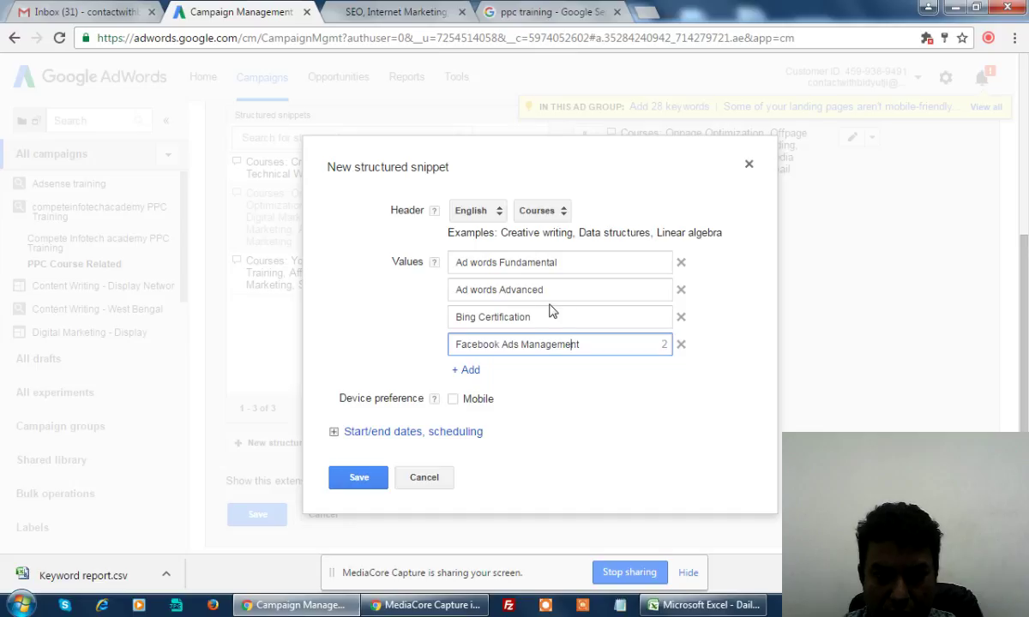
- Add a fifth value to the Courses snippet reading "Search 7 Display network"
click(468, 371)
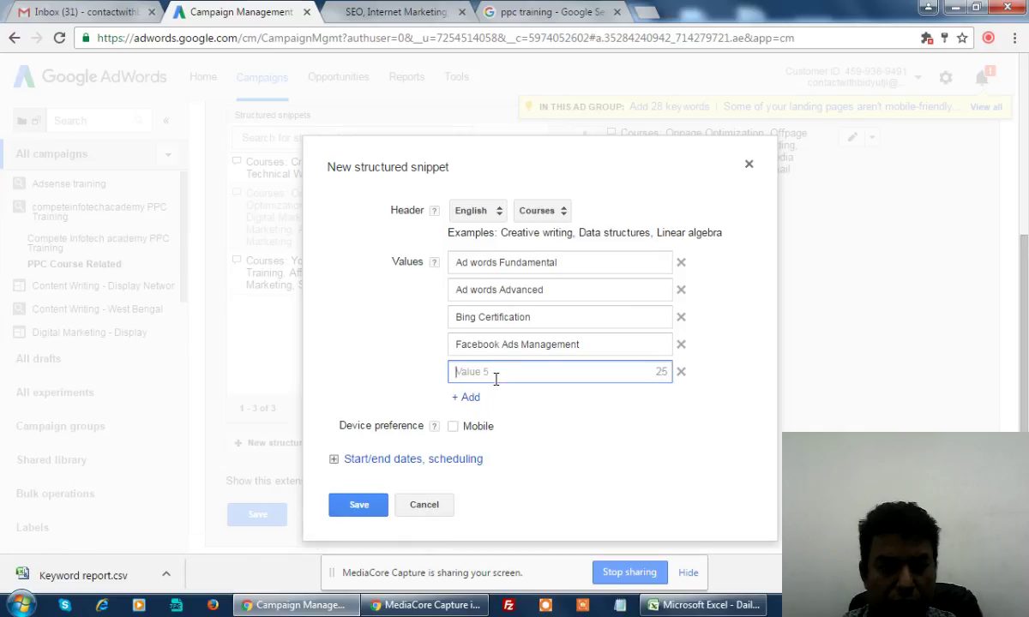
text(Display)
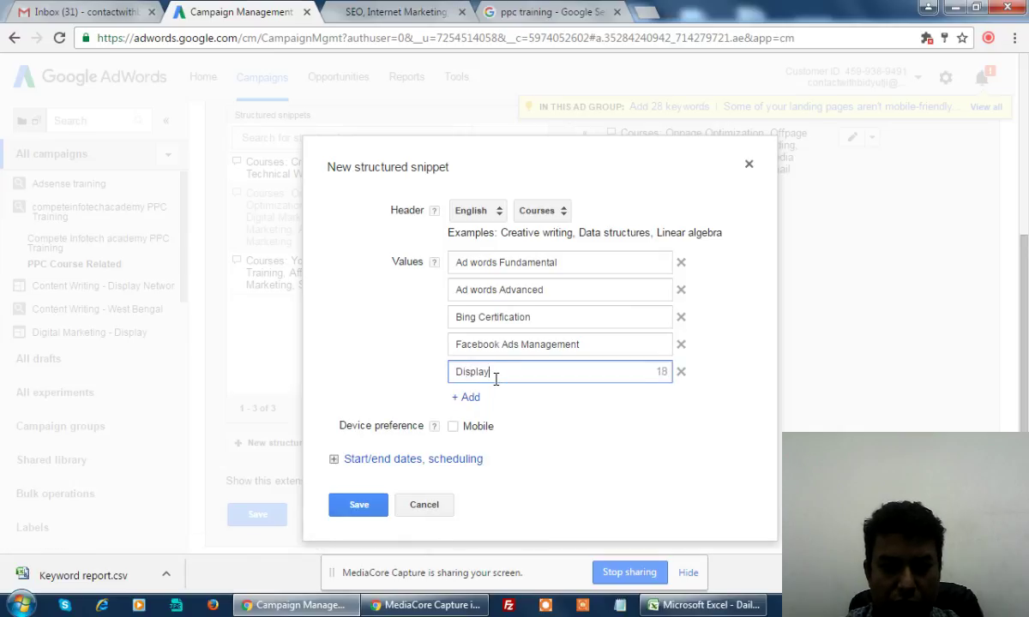
key(BackSpace)
key(BackSpace)
key(BackSpace)
key(BackSpace)
key(BackSpace)
key(BackSpace)
key(BackSpace)
text(Sear)
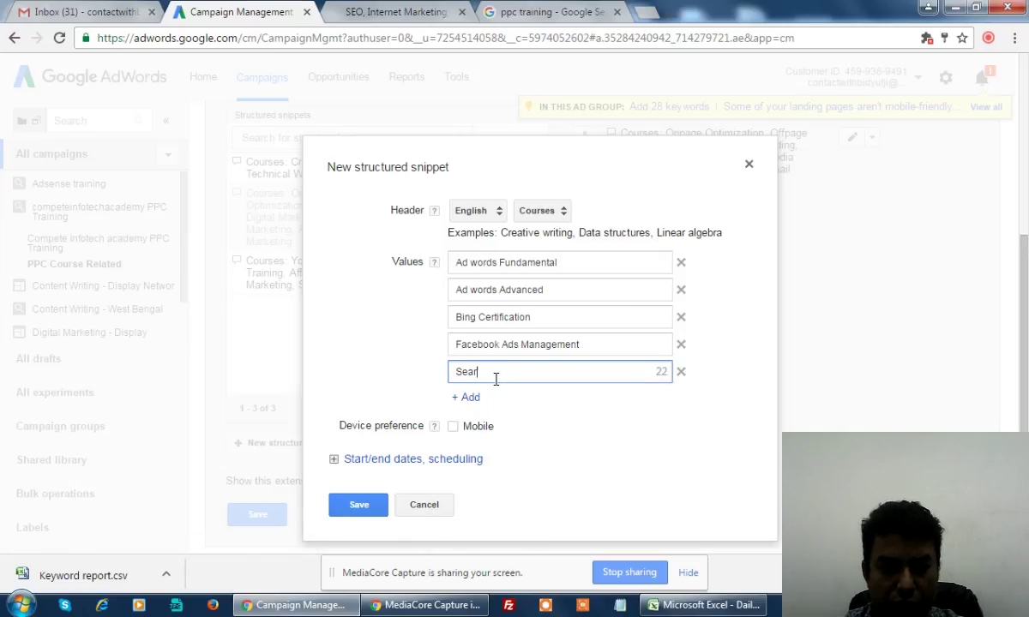
text(ch & Display netwo)
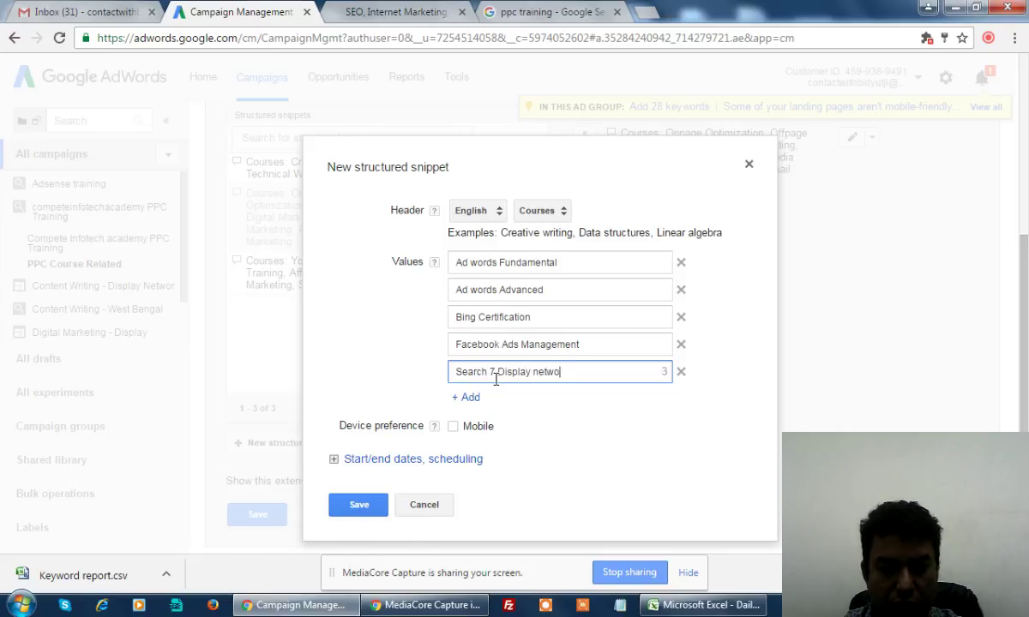
text(rk)
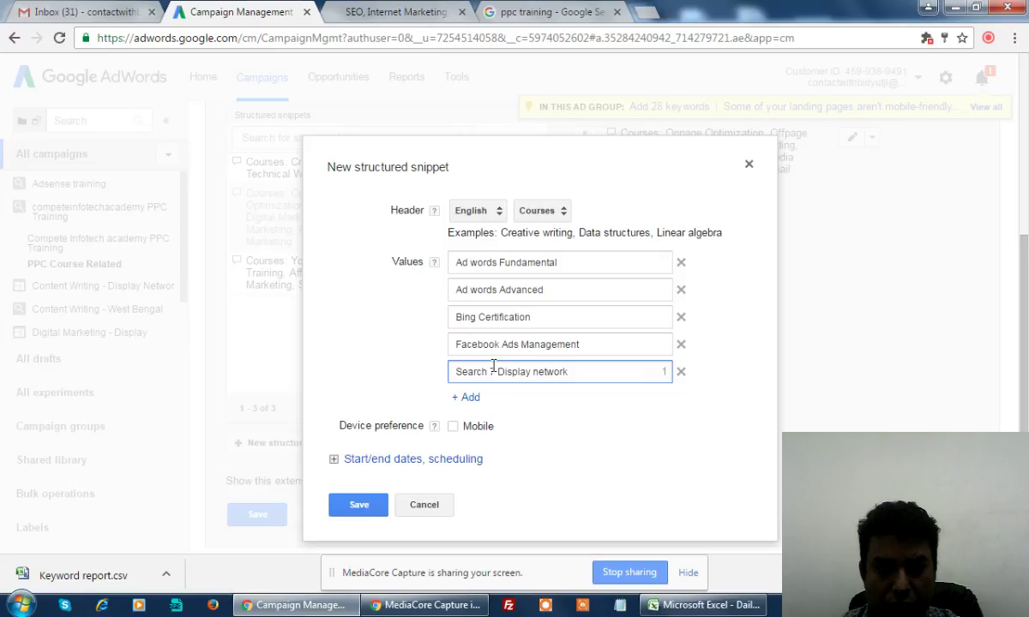
- Correct the fifth Courses value to "Search & Display network" and add a sixth value reading "You Tube Video Marketing"
double_click(493, 371)
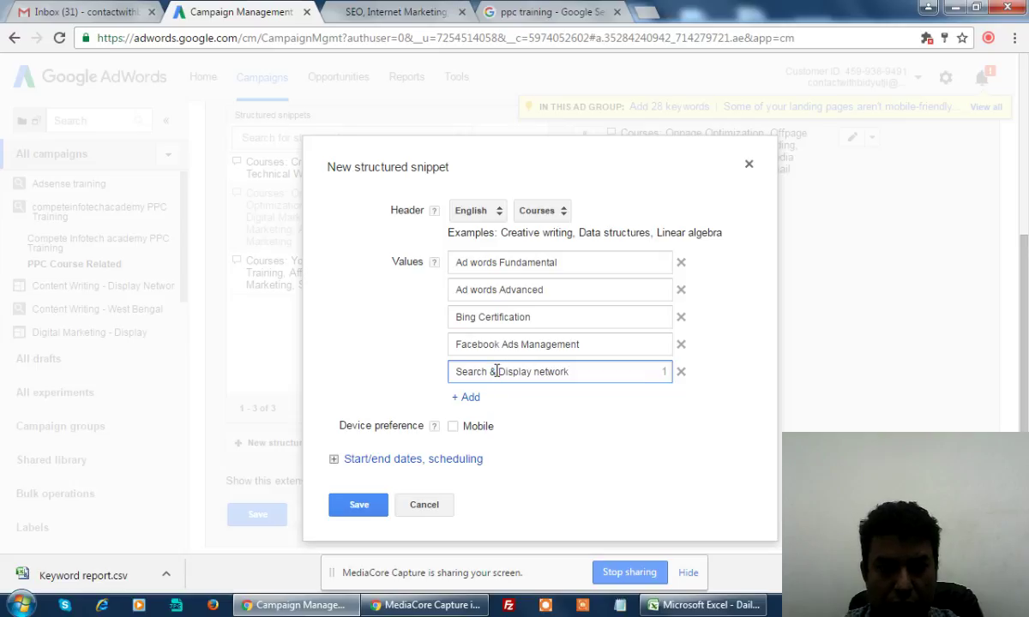
click(470, 397)
click(485, 400)
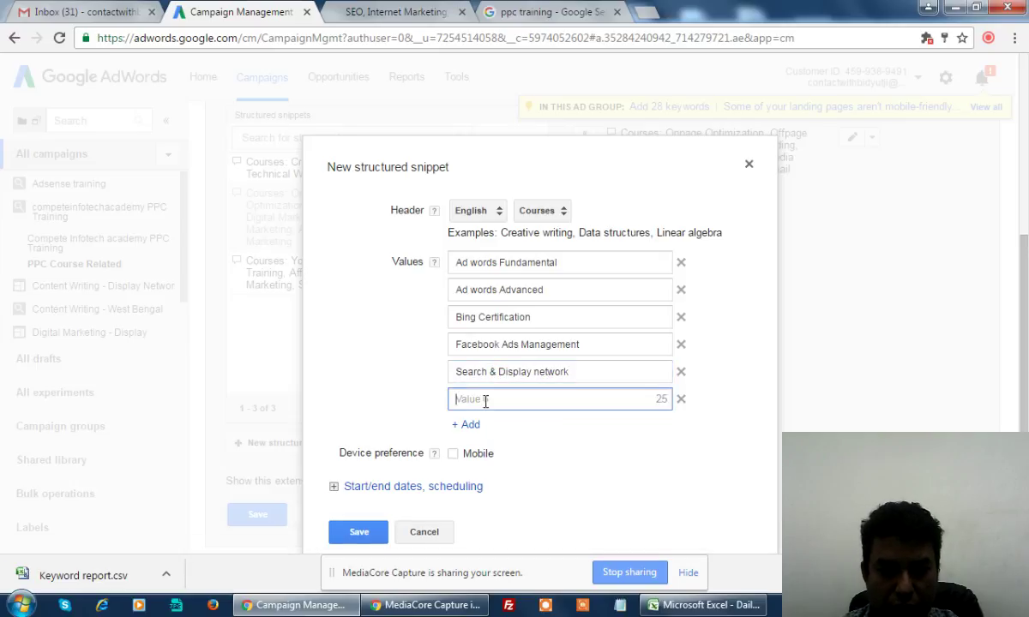
text(You Tube)
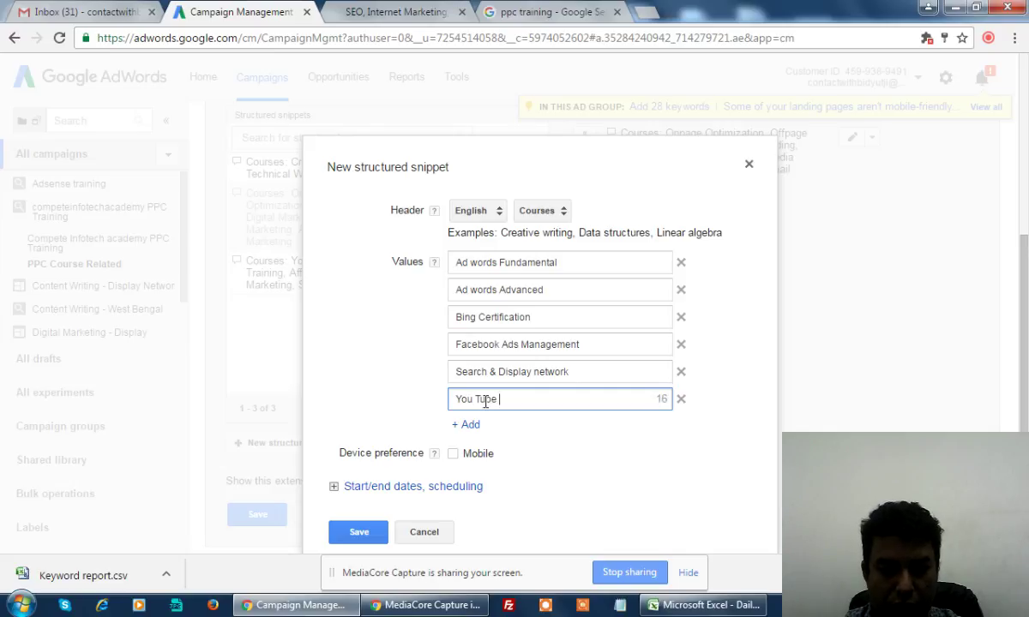
text( Marketing)
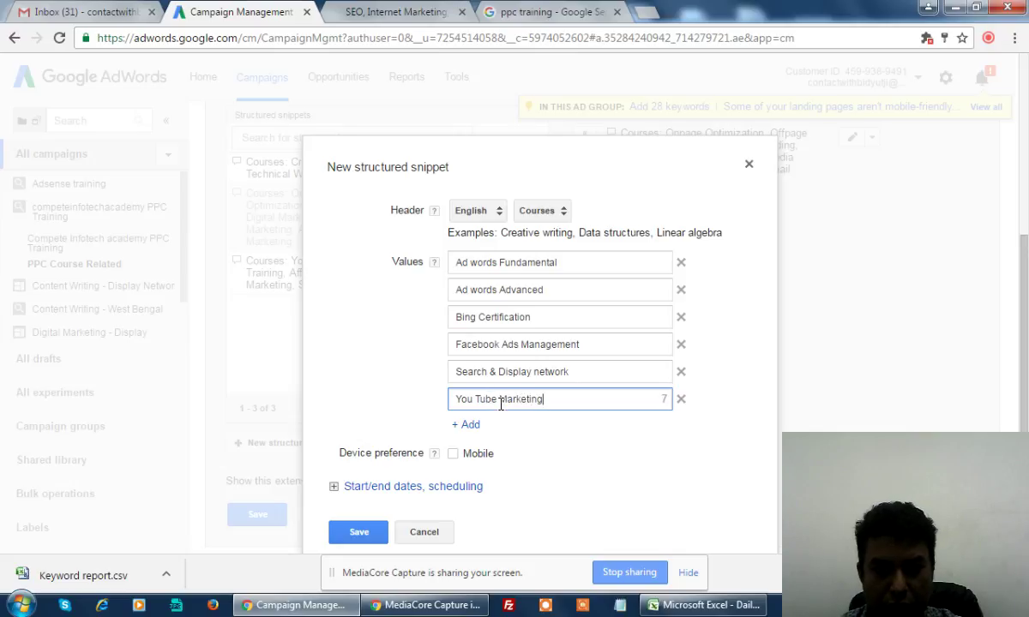
text(Video)
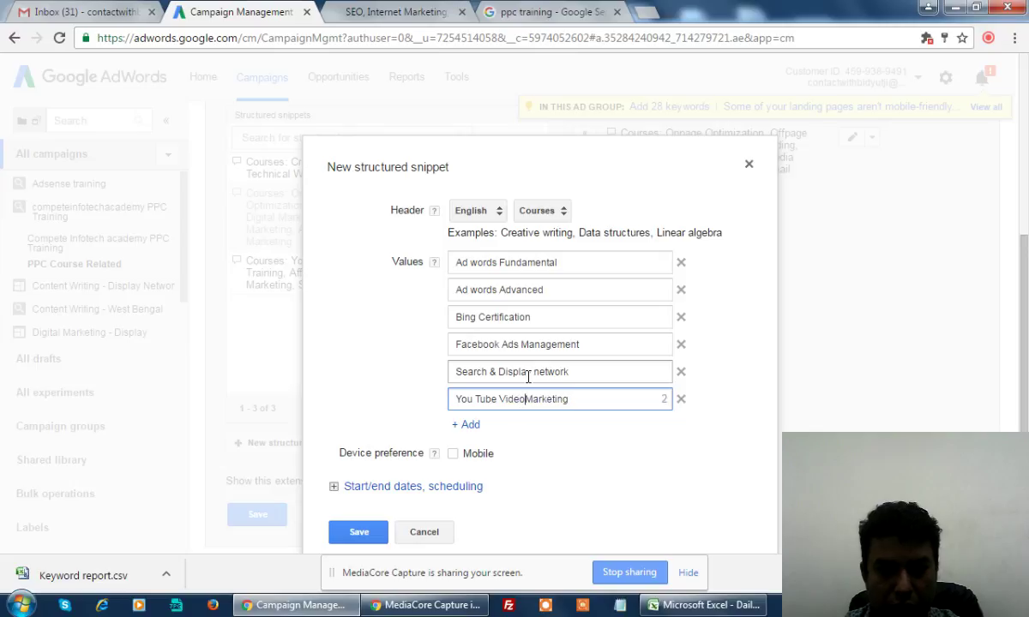
- Save the new Courses structured snippet and save the structured snippet extensions for the PPC Course Related ad group
click(354, 533)
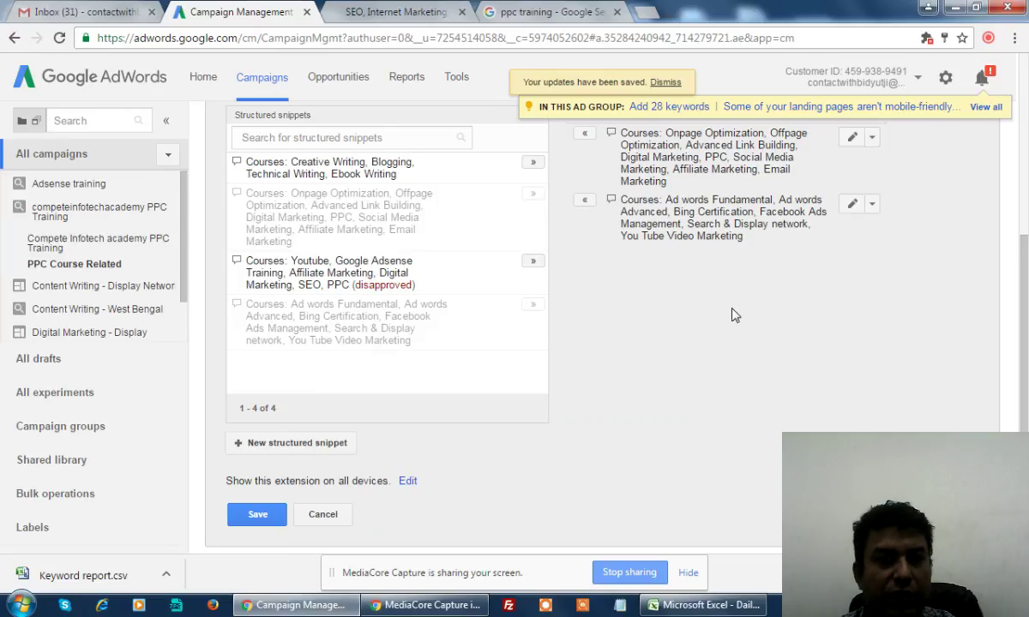
scroll(735, 315, down, 2)
click(257, 353)
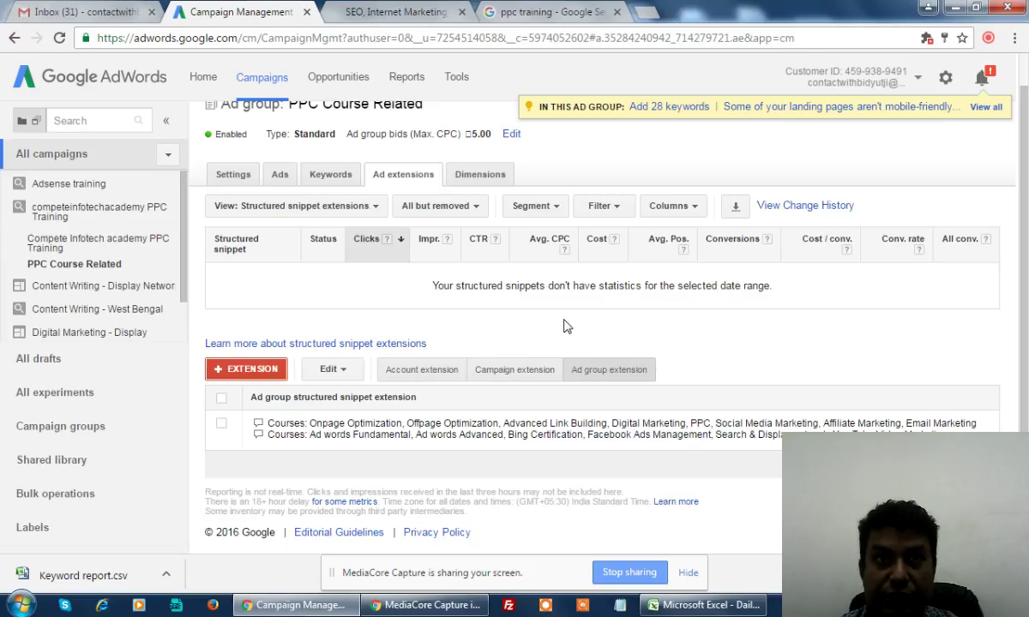
- Review the keywords and ads of the PPC Course Related ad group
click(317, 173)
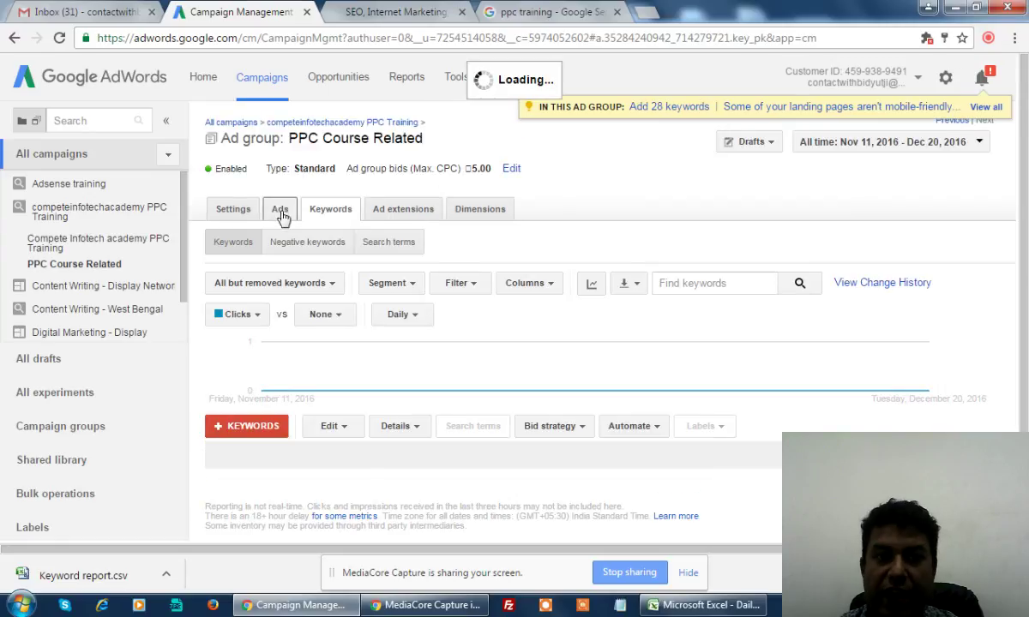
click(281, 211)
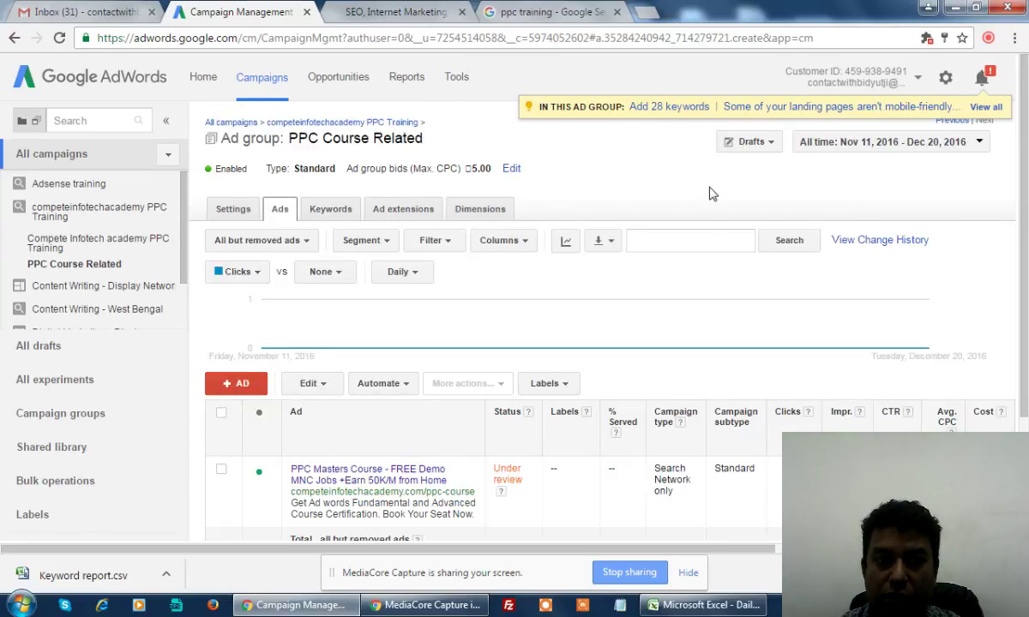
scroll(705, 246, down, 3)
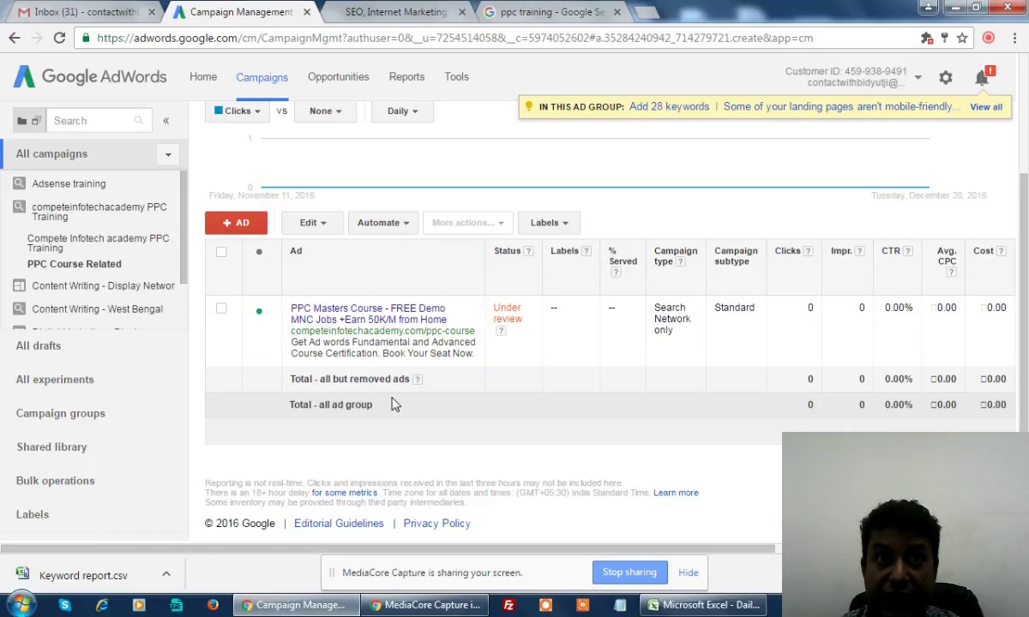
scroll(412, 318, up, 3)
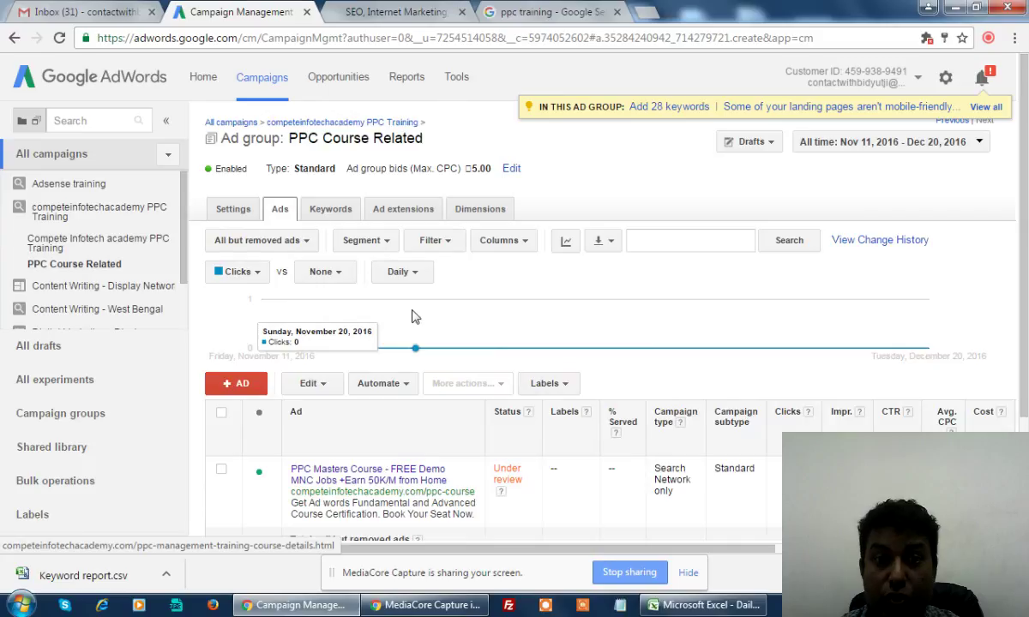
click(330, 208)
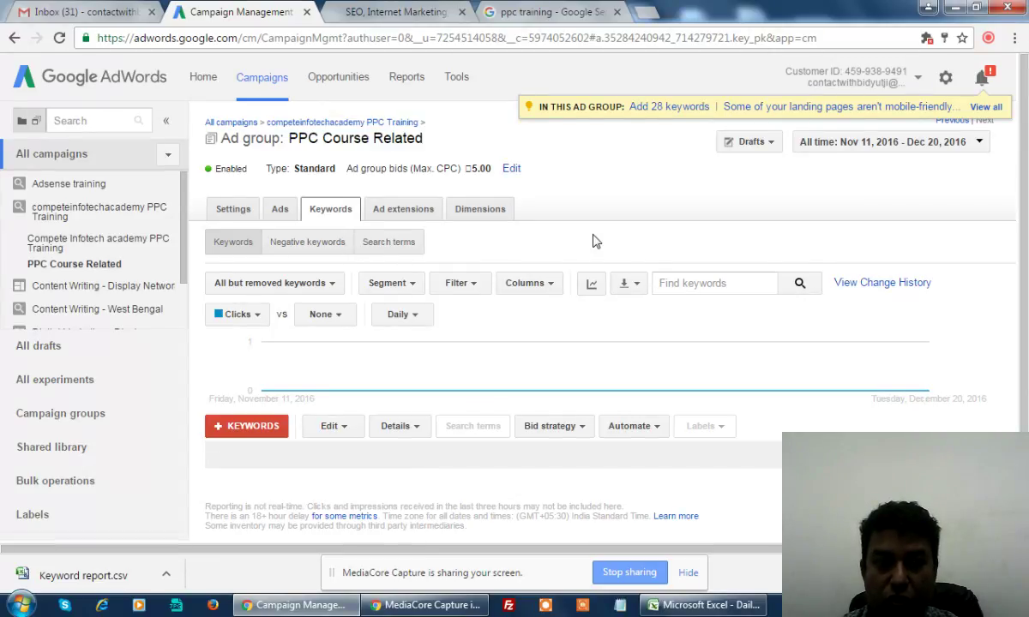
scroll(593, 248, down, 1)
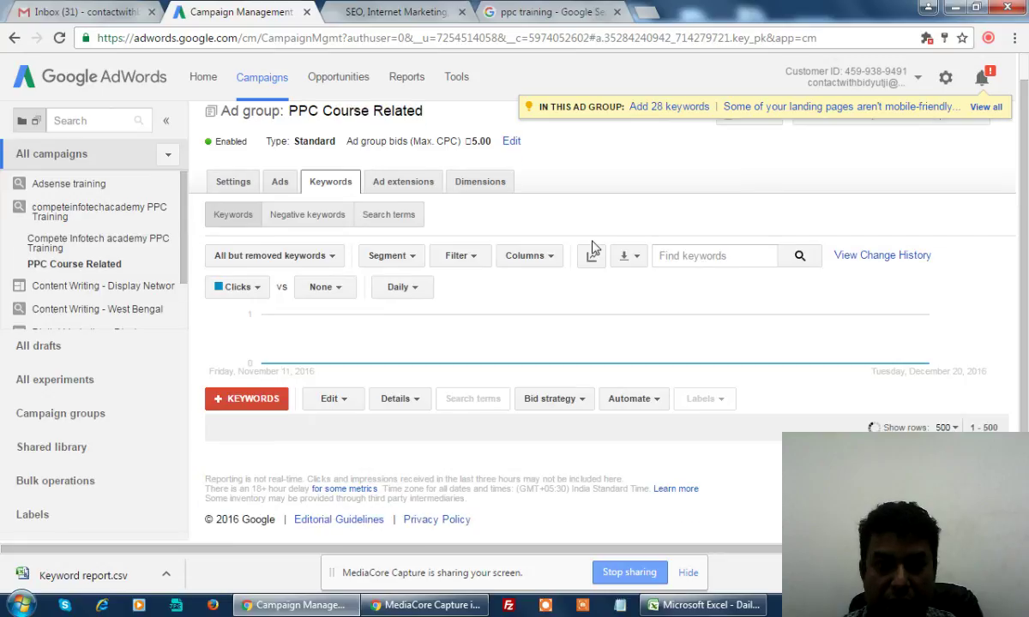
click(233, 215)
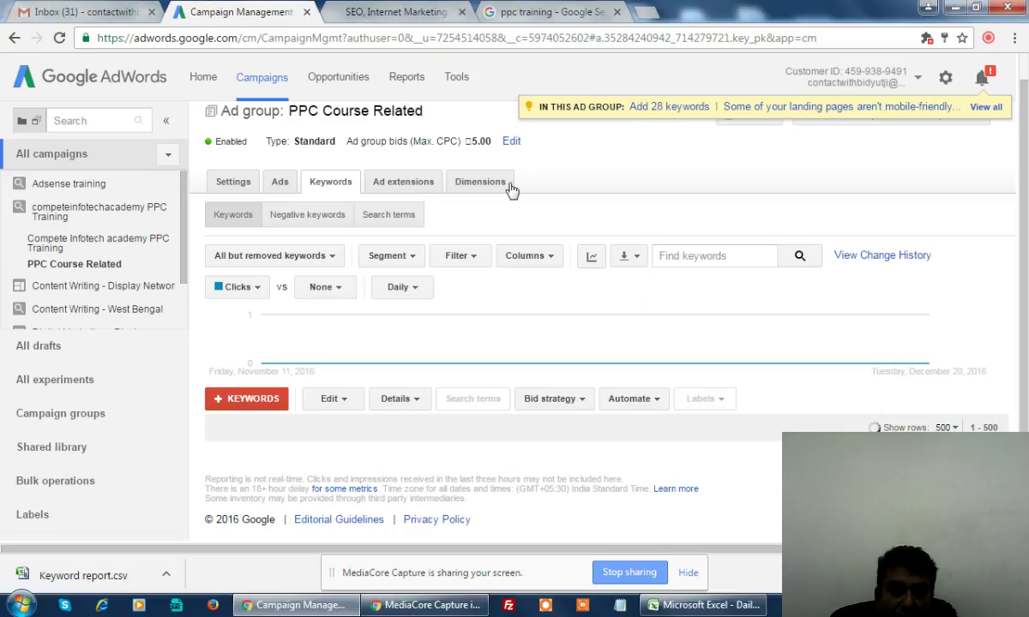
click(280, 183)
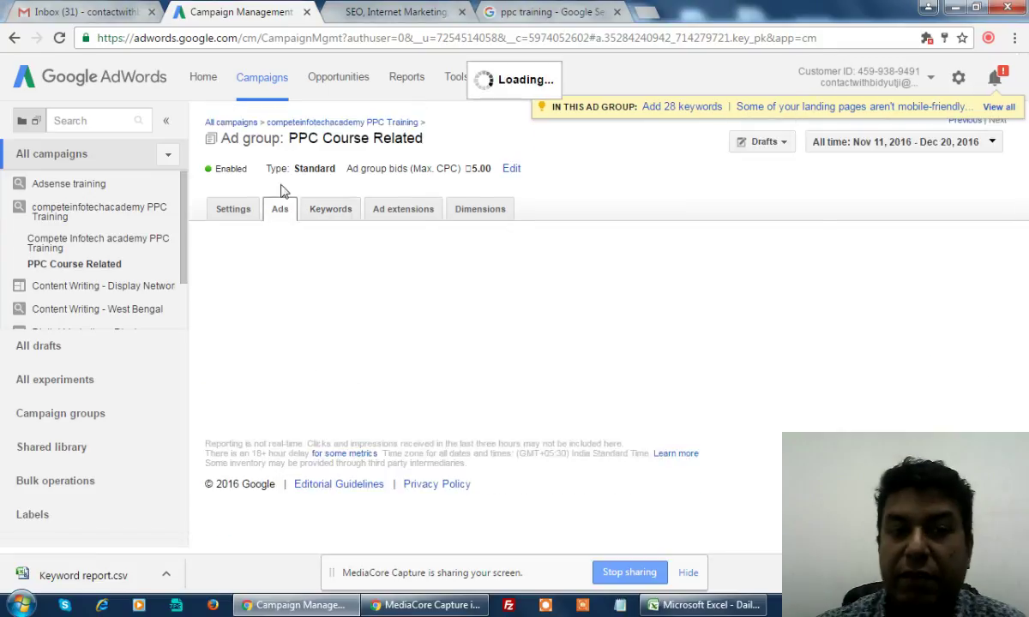
scroll(382, 296, down, 2)
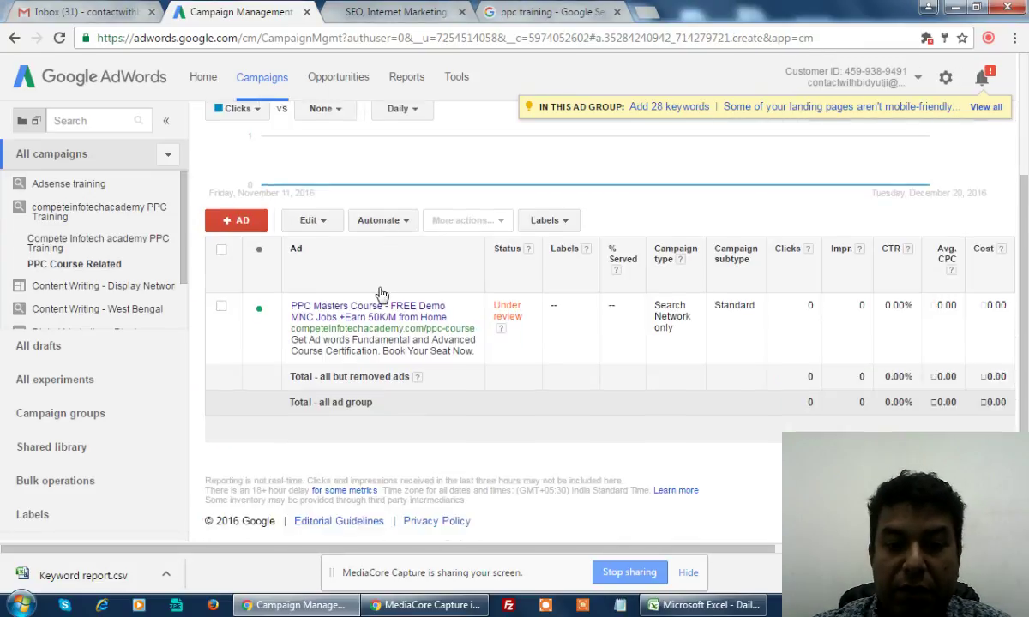
scroll(367, 280, up, 2)
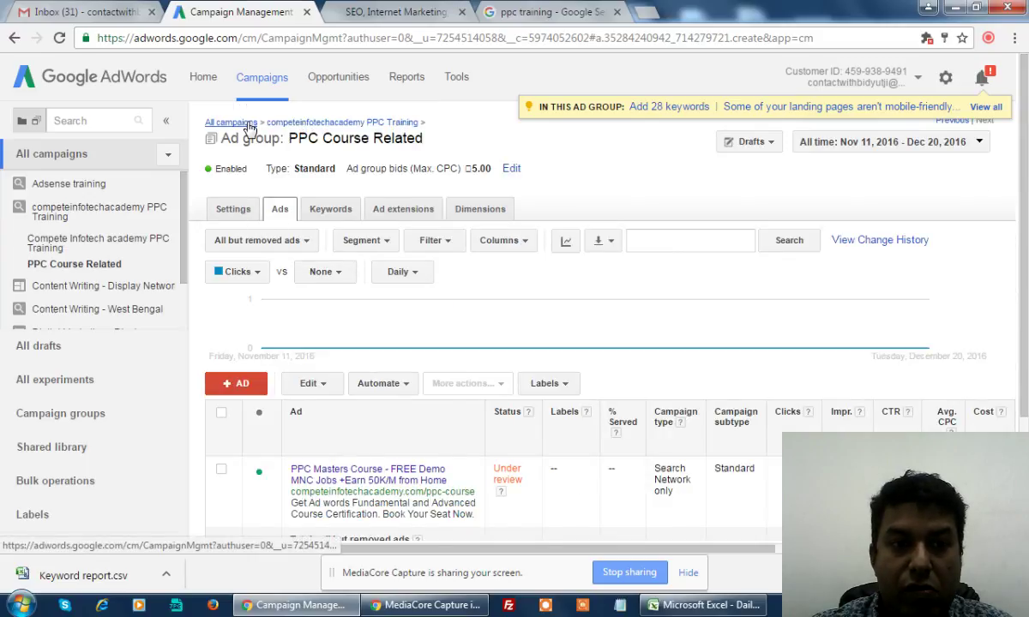
- Check the disapproval reason for the PPC Masters Course ad among the competeinfotechacademy PPC Training campaign's ads
click(316, 124)
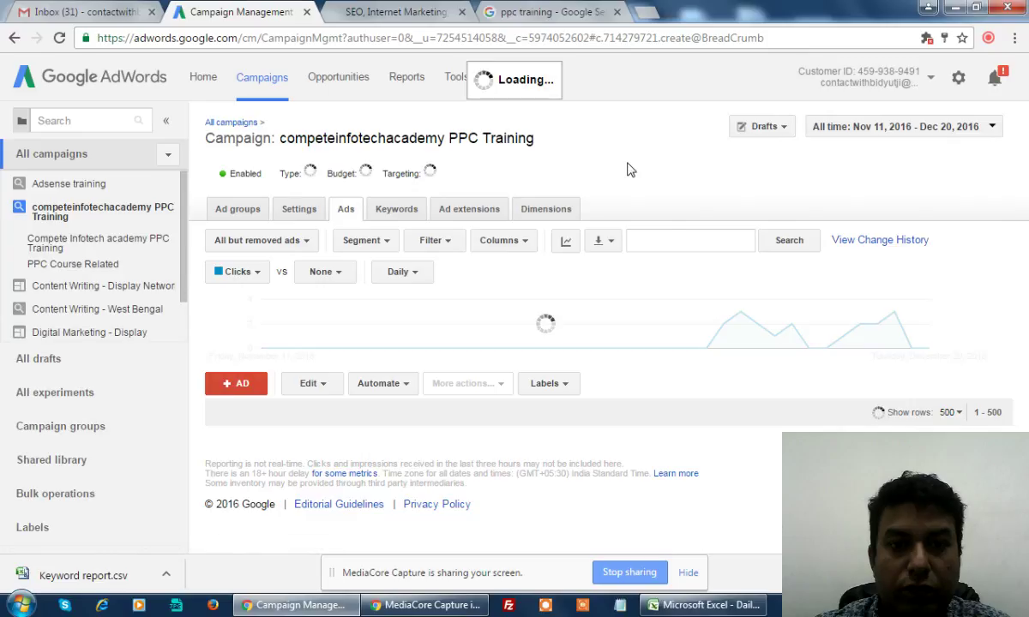
scroll(624, 171, down, 2)
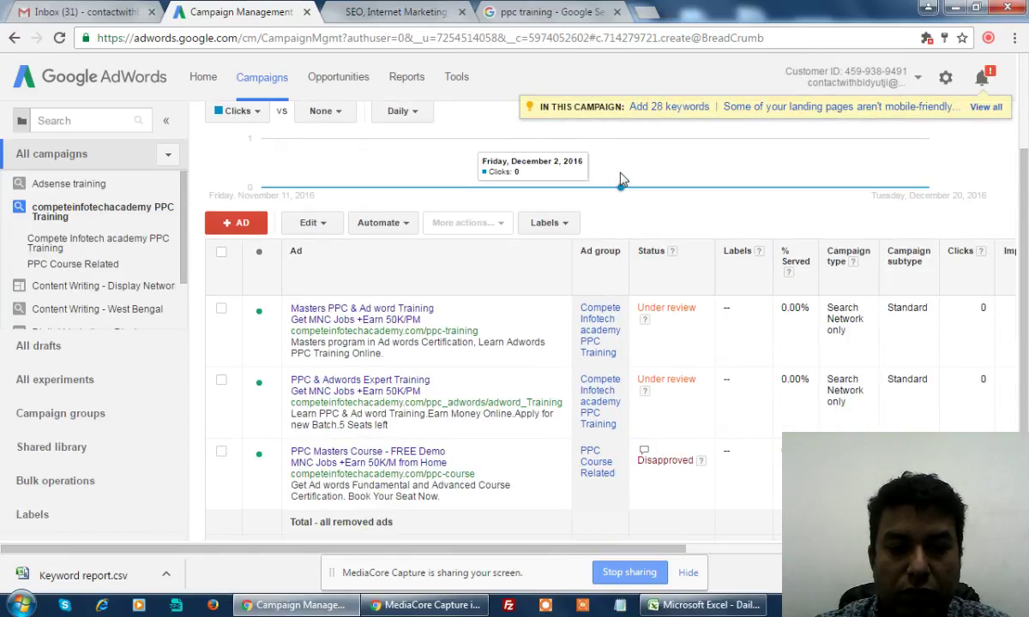
scroll(622, 179, down, 1)
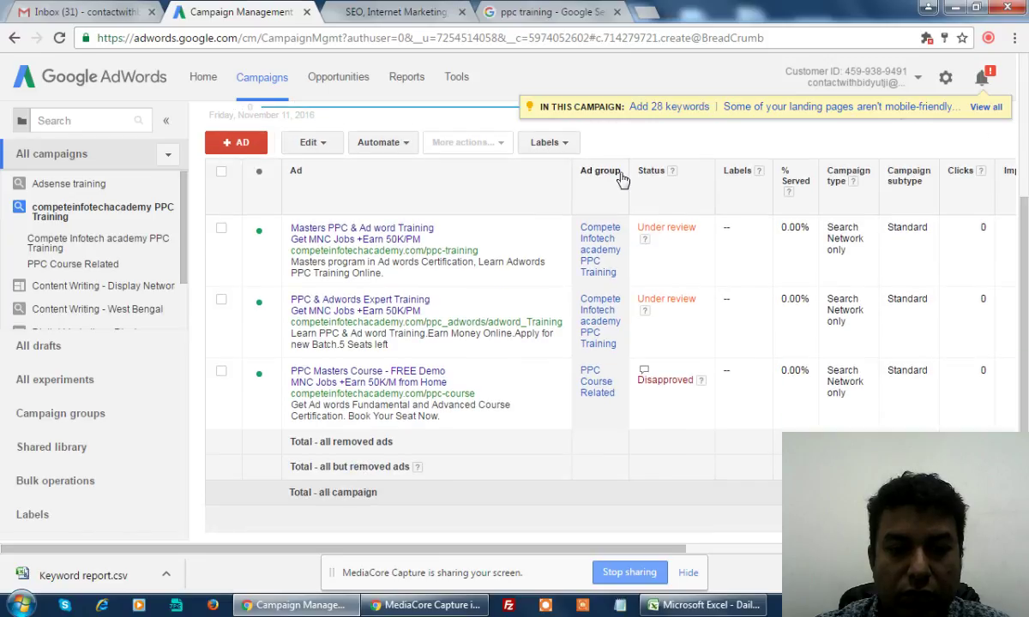
mouse_move(645, 375)
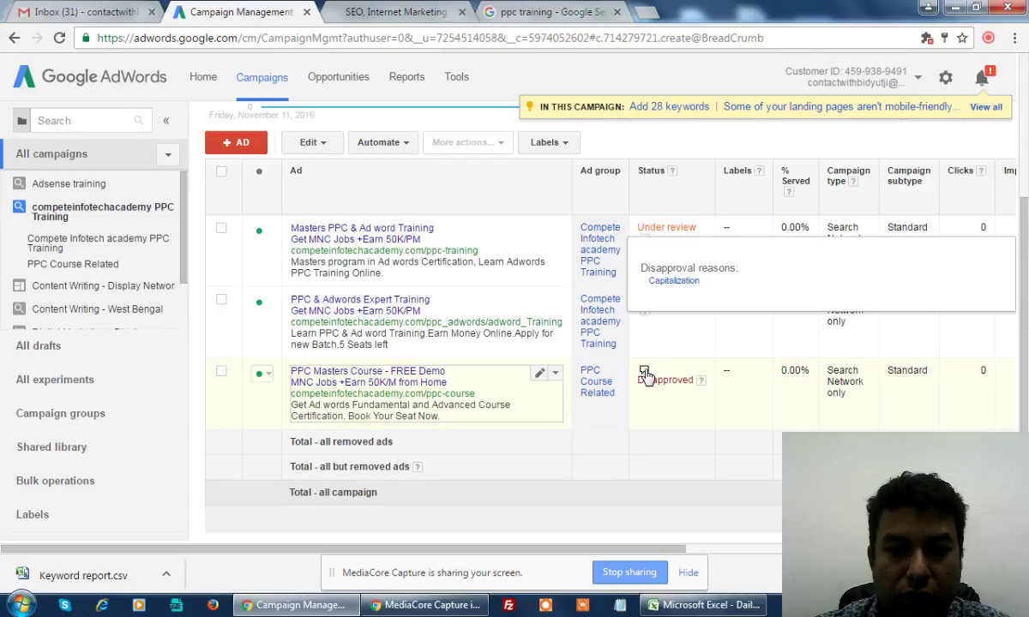
- Edit the PPC Masters Course ad so its first headline reads "PPC Masters Course - Free Demo"
click(539, 373)
click(331, 453)
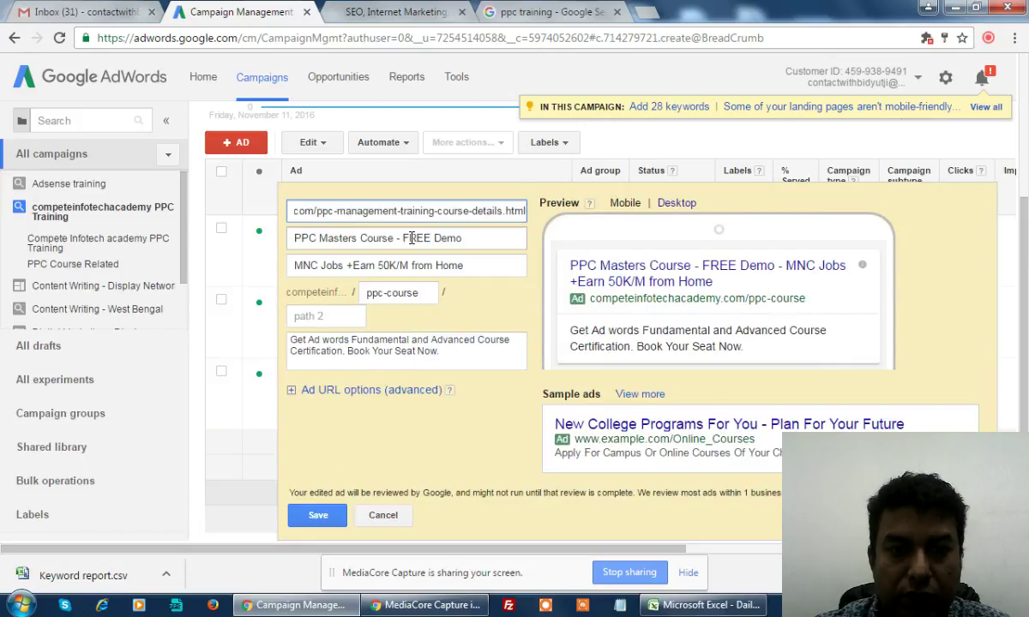
drag(409, 239, 432, 239)
text(ree)
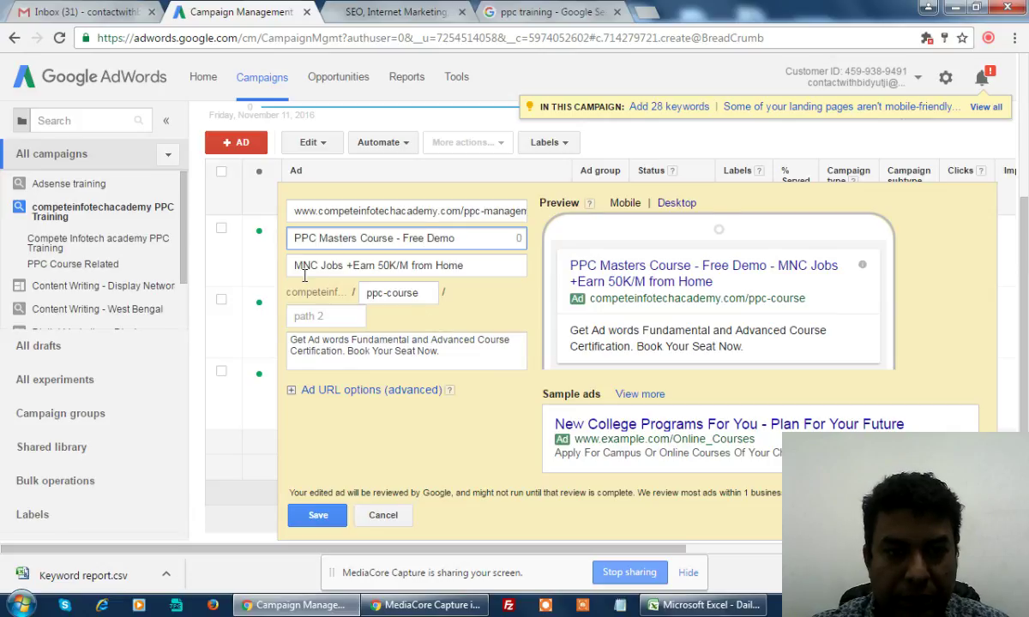
- Change the ad's second headline to "Mnc Jobs +Earn 50K/M from Home" and save the ad
drag(301, 266, 313, 266)
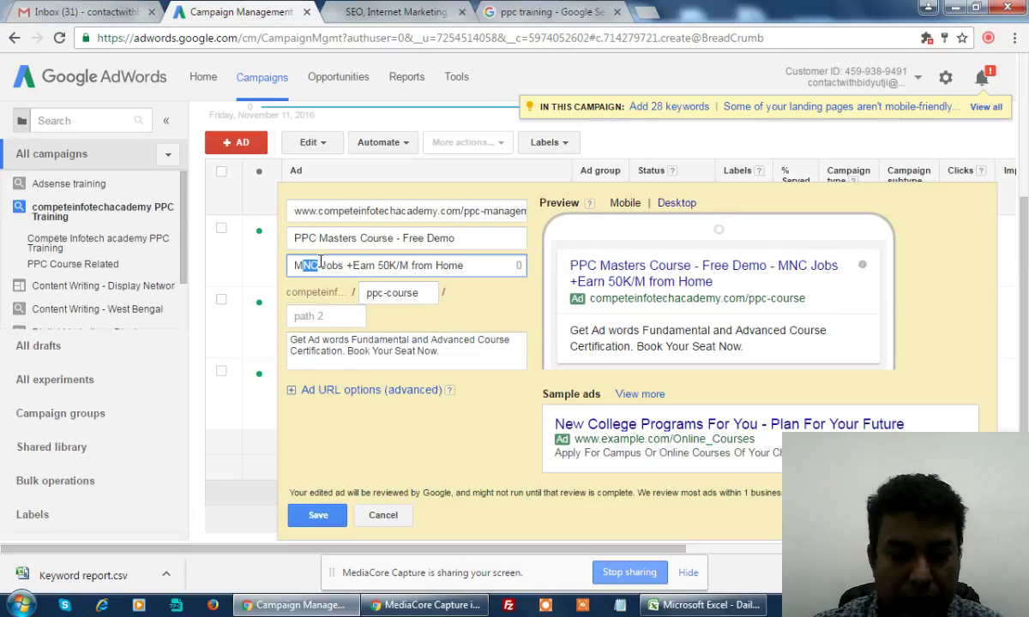
text(NC)
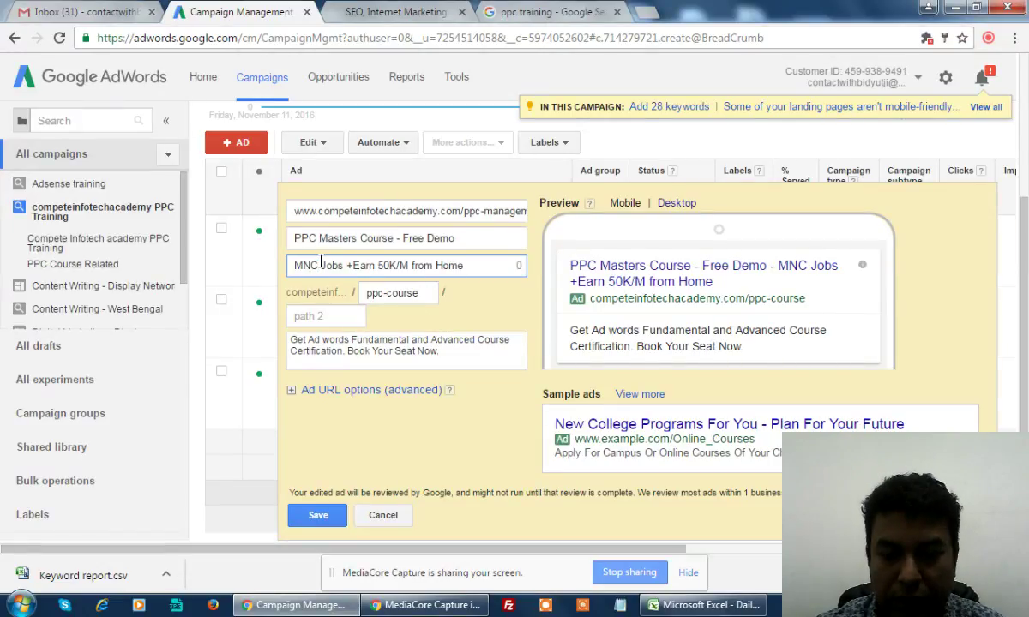
key(BackSpace)
key(BackSpace)
text(nc)
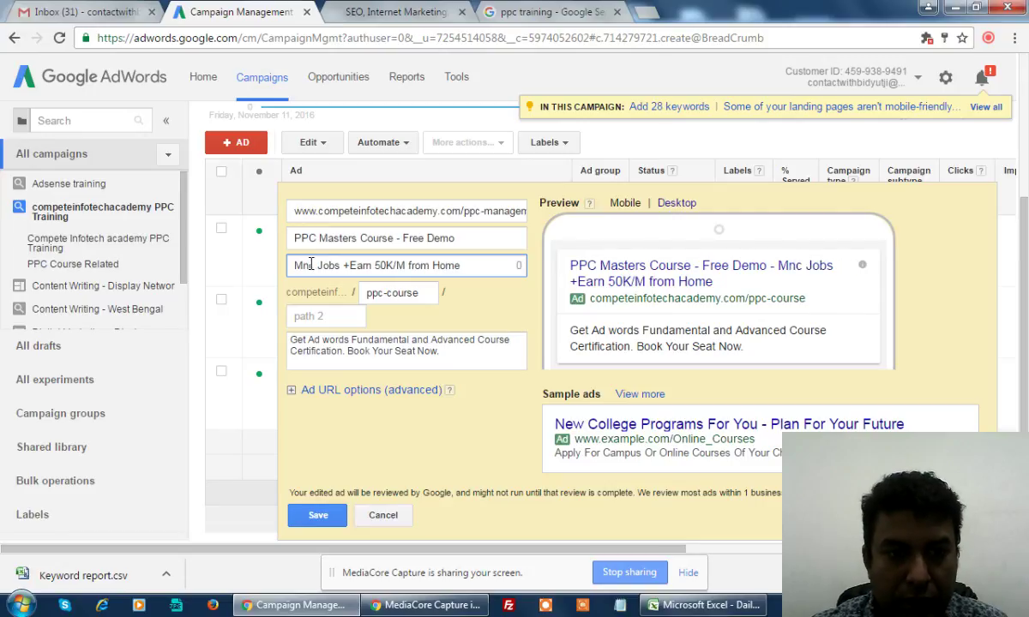
click(318, 515)
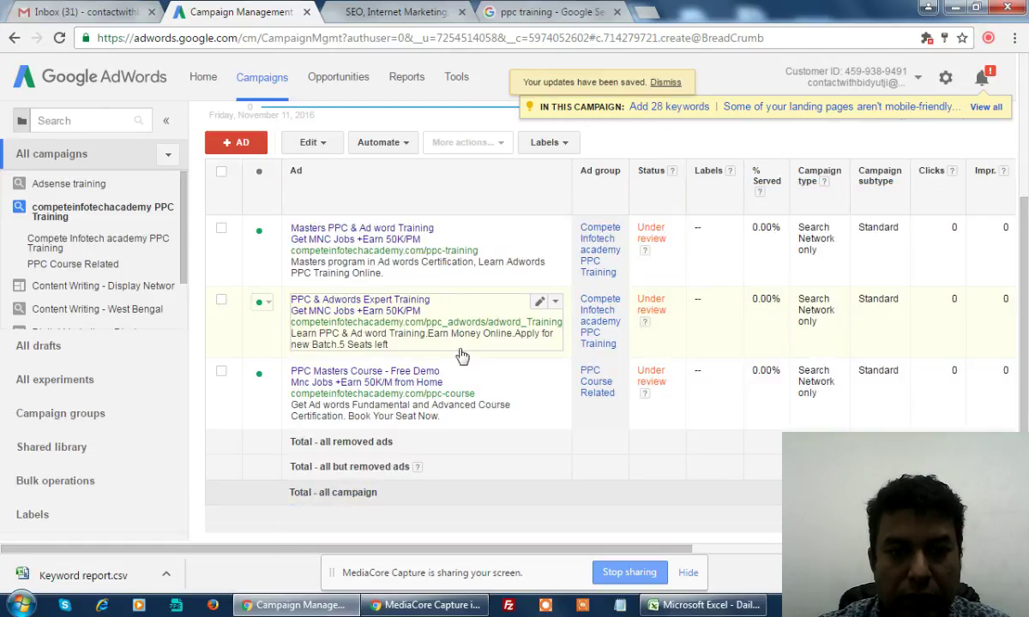
- Show the ad groups of the competeinfotechacademy PPC Training campaign
scroll(461, 356, up, 3)
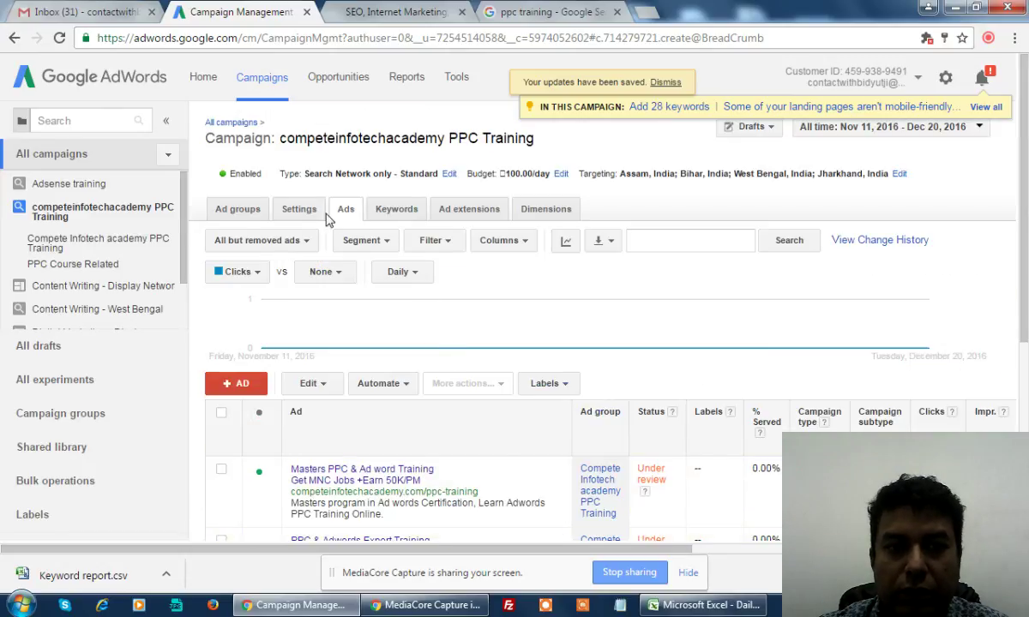
click(222, 206)
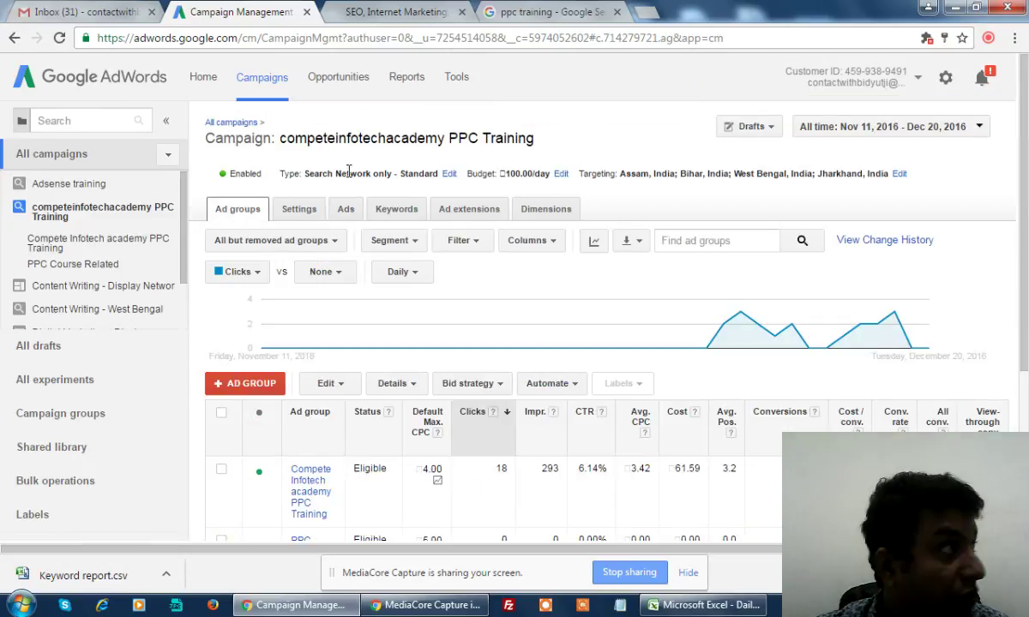